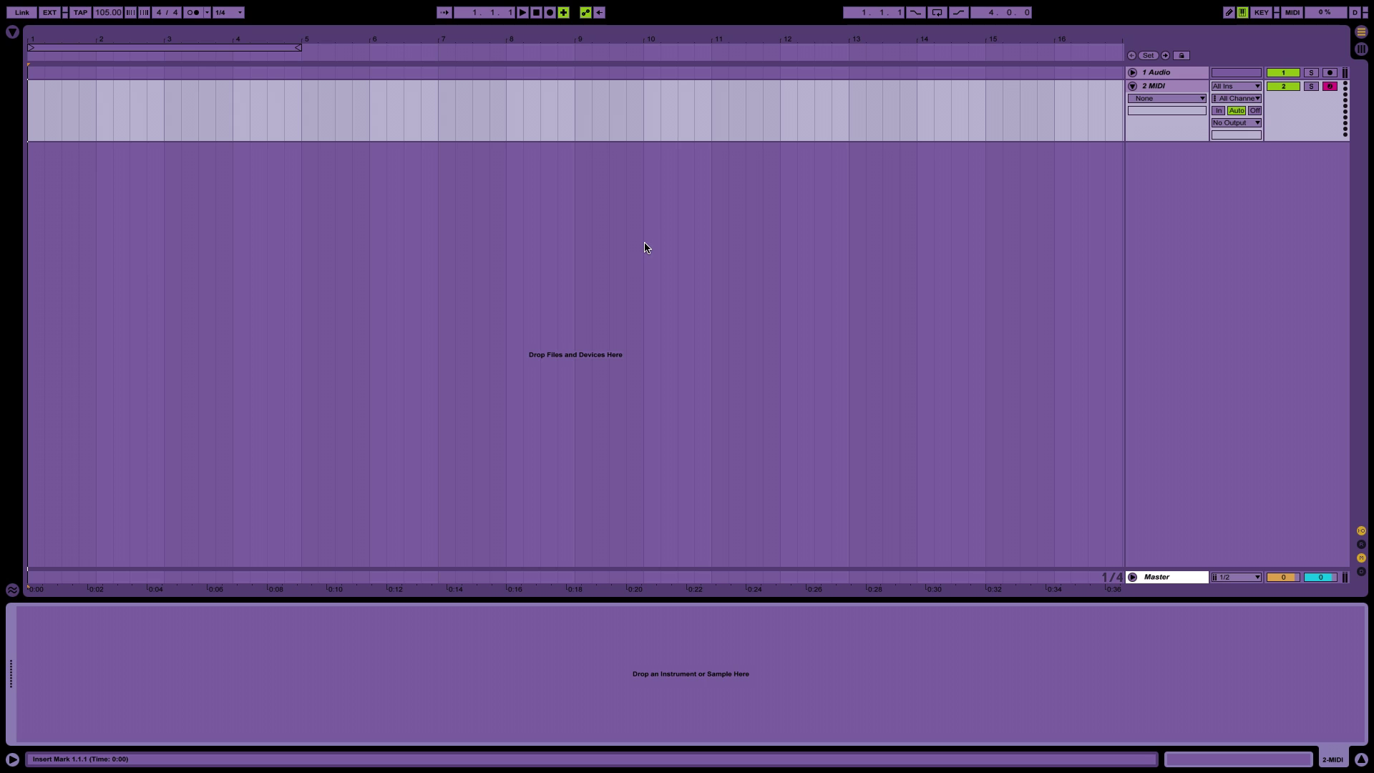
Show the browser and load a Drum Rack instrument onto the MIDI track
mouse_move(3, 5)
left_click(12, 31)
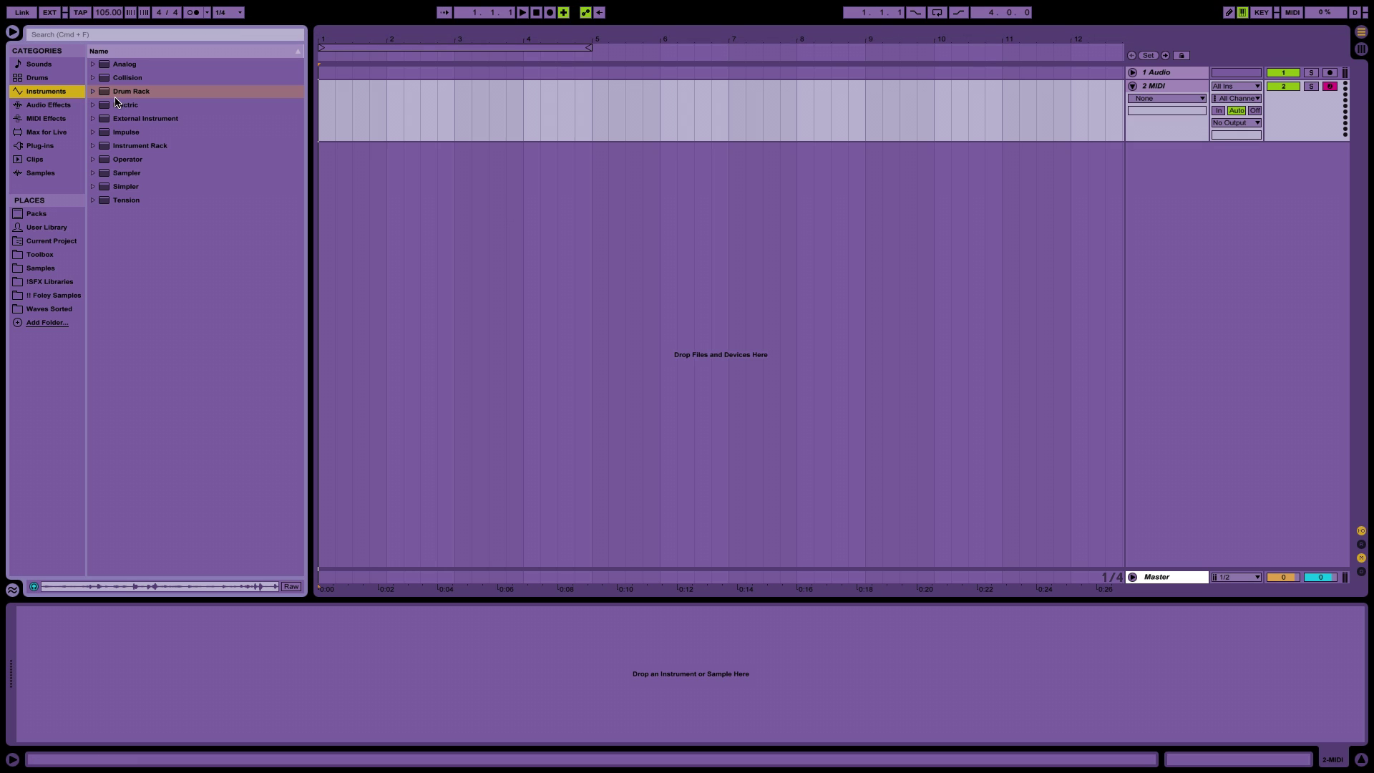
left_click_drag(114, 93, 409, 114)
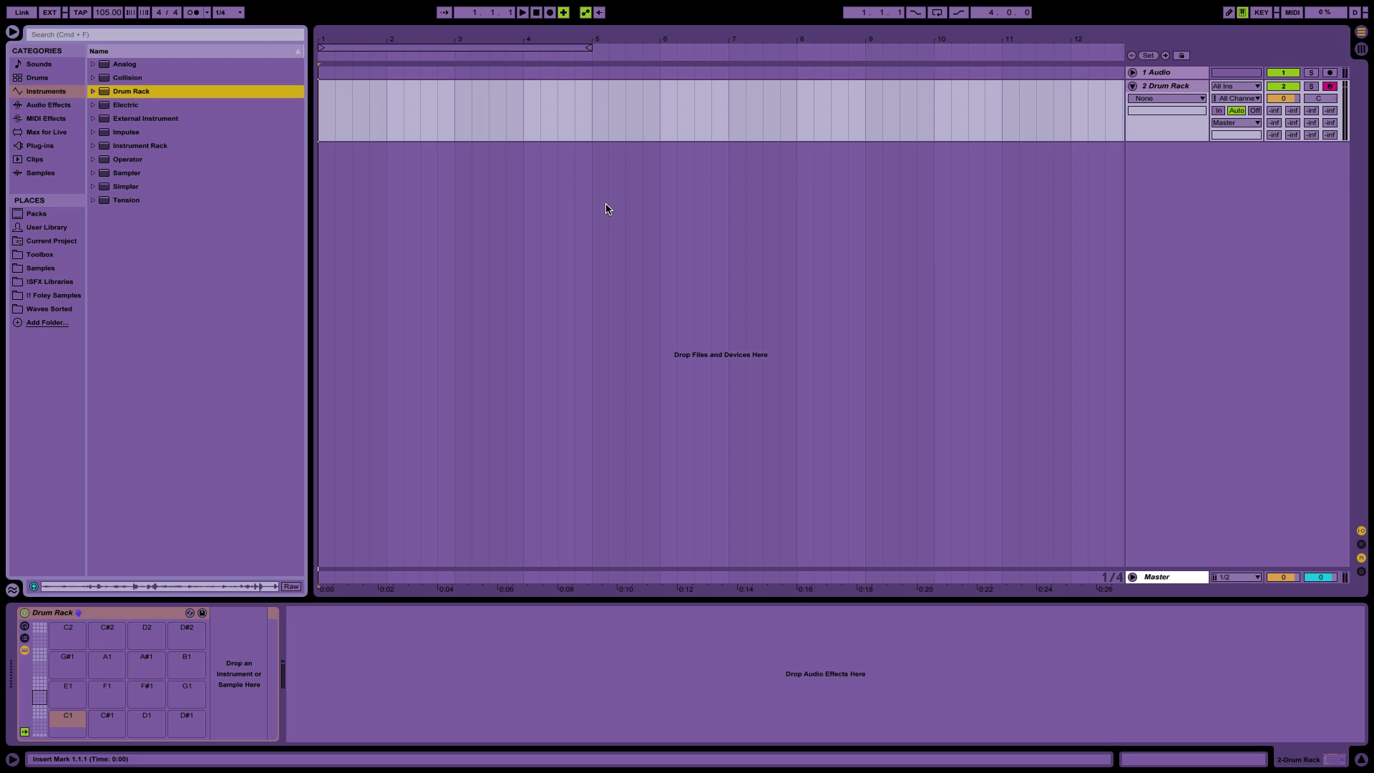
Load the VEE Real Rec samples, starting with 000, from the Random FX folder into the Drum Rack, filling pads from C-2 upward
left_click(42, 272)
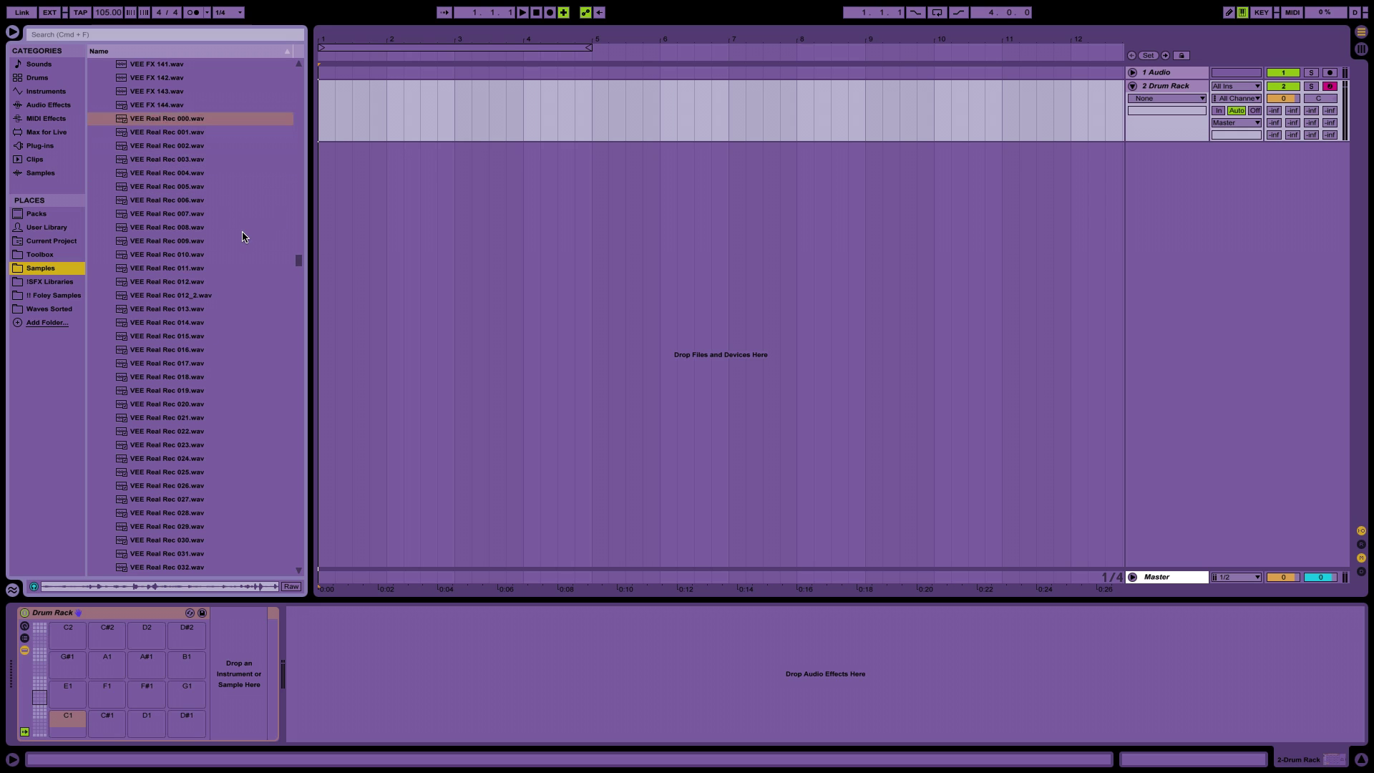
scroll(189, 213, "down", 20)
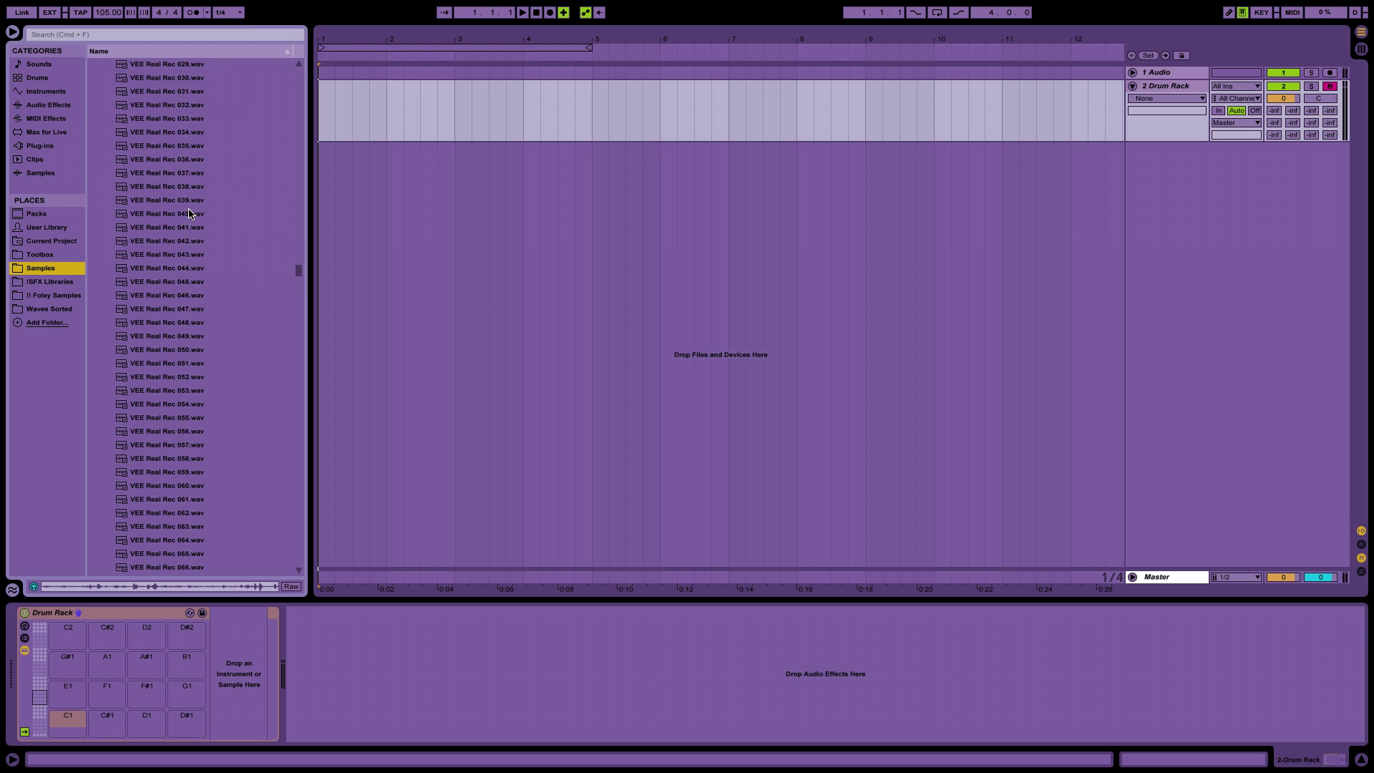
scroll(189, 214, "down", 5)
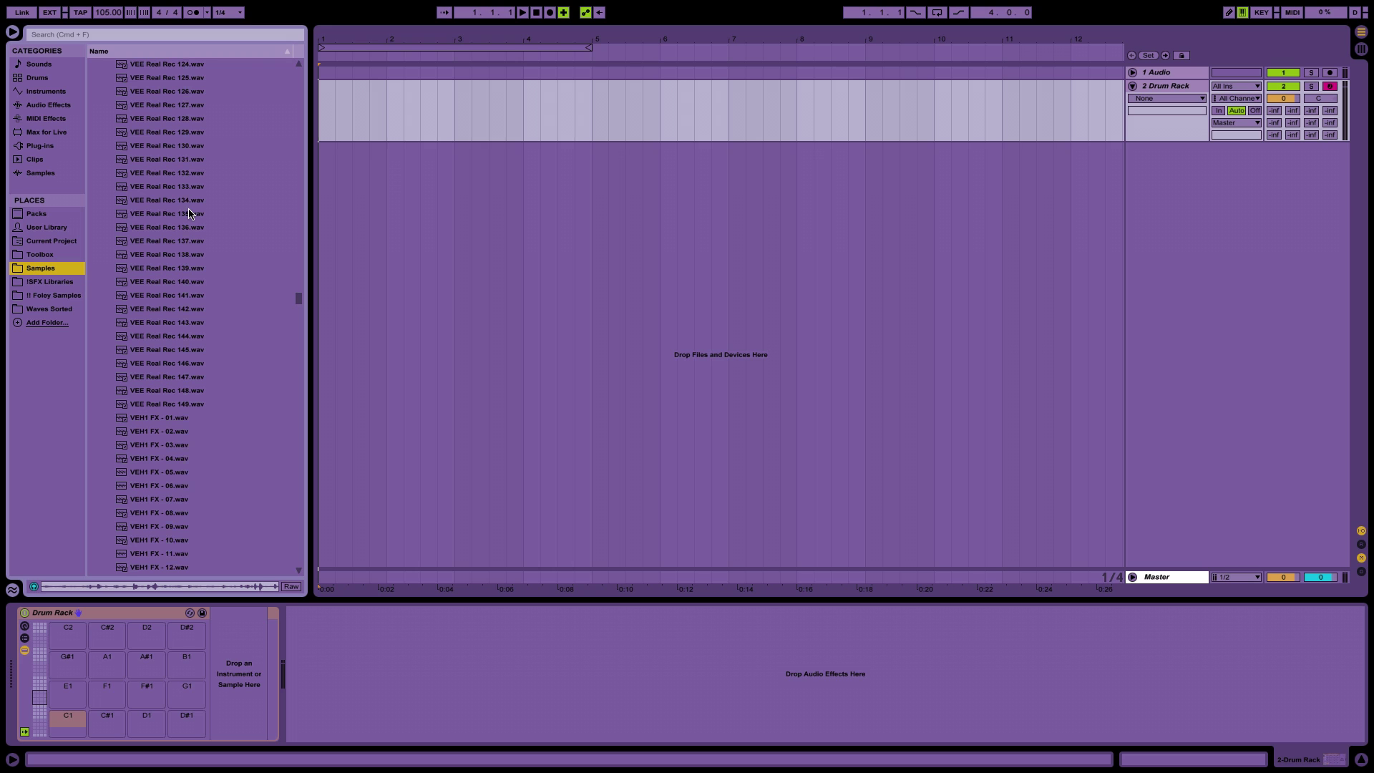
scroll(278, 234, "up", 1)
key("super+a")
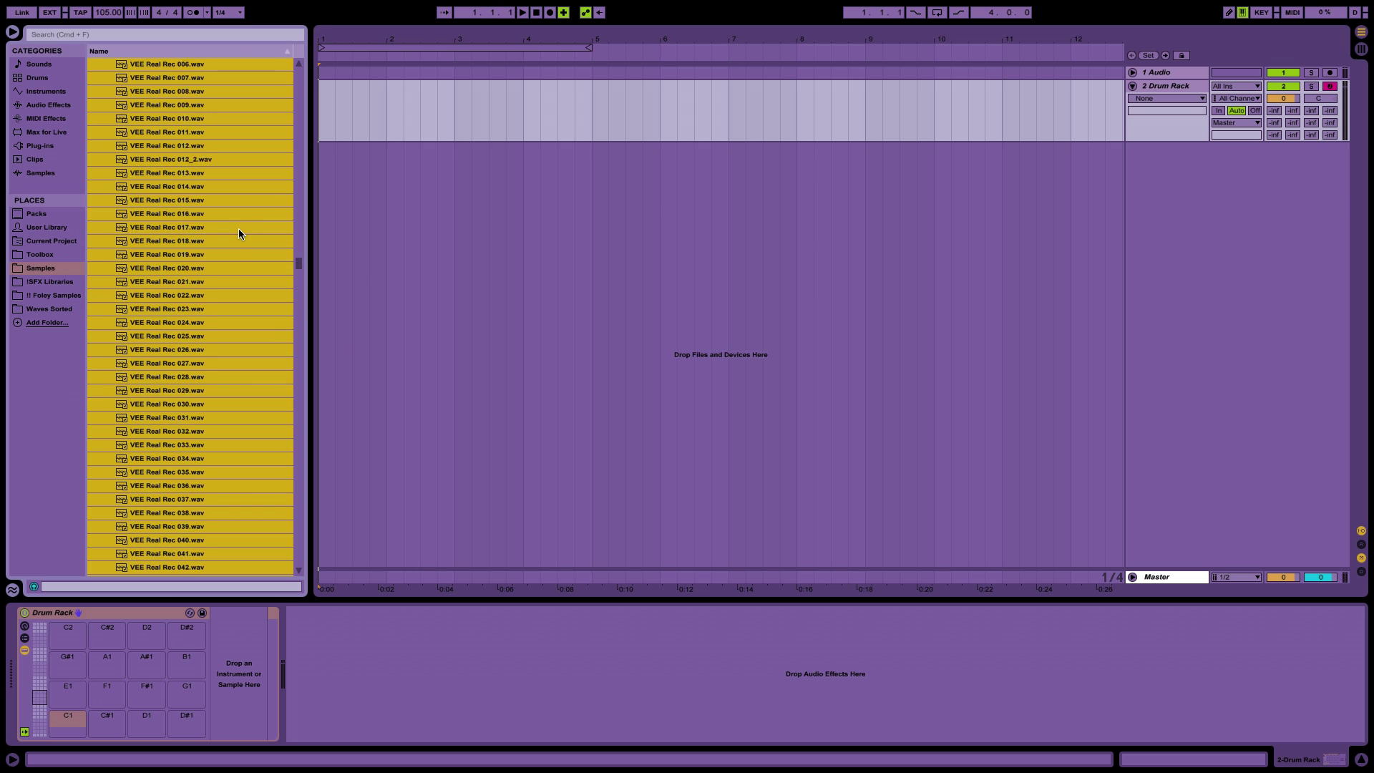
scroll(238, 229, "up", 3)
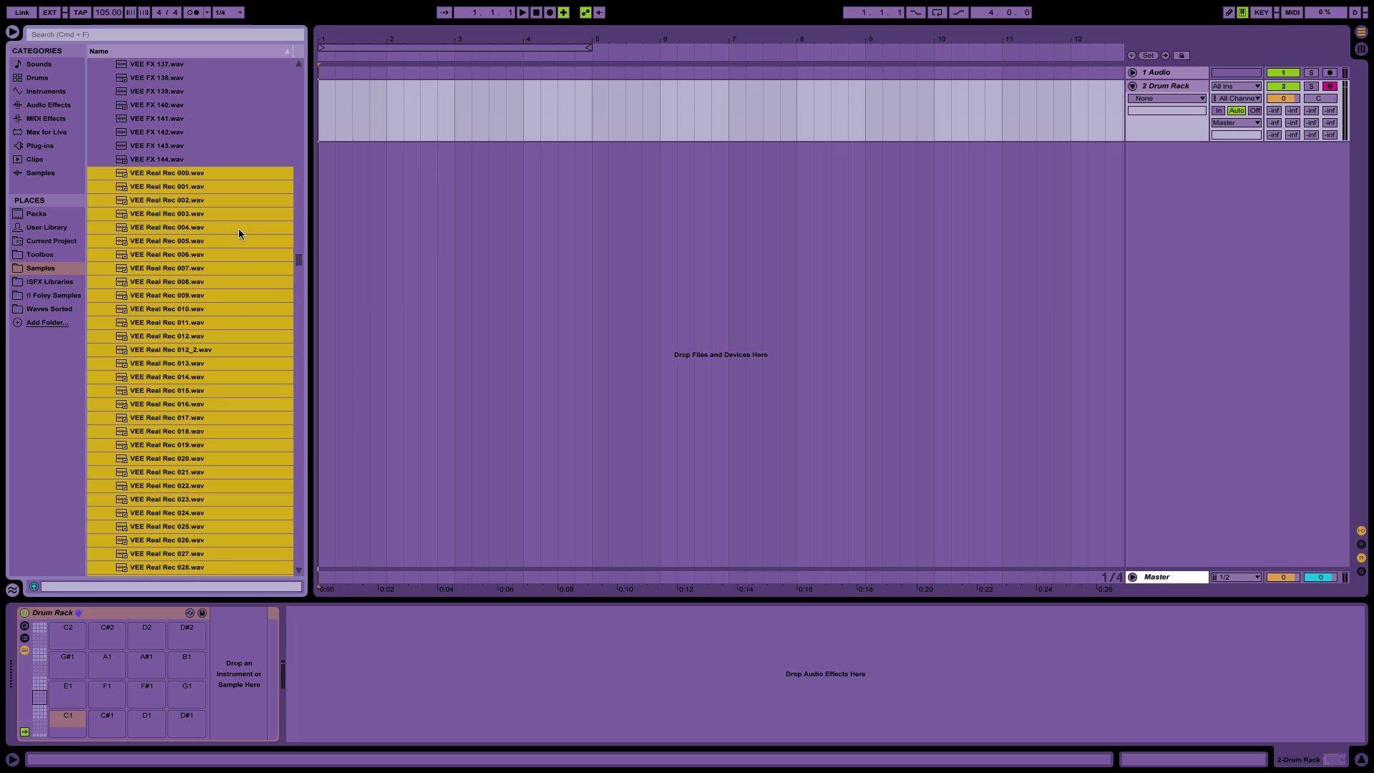
scroll(235, 299, "down", 1)
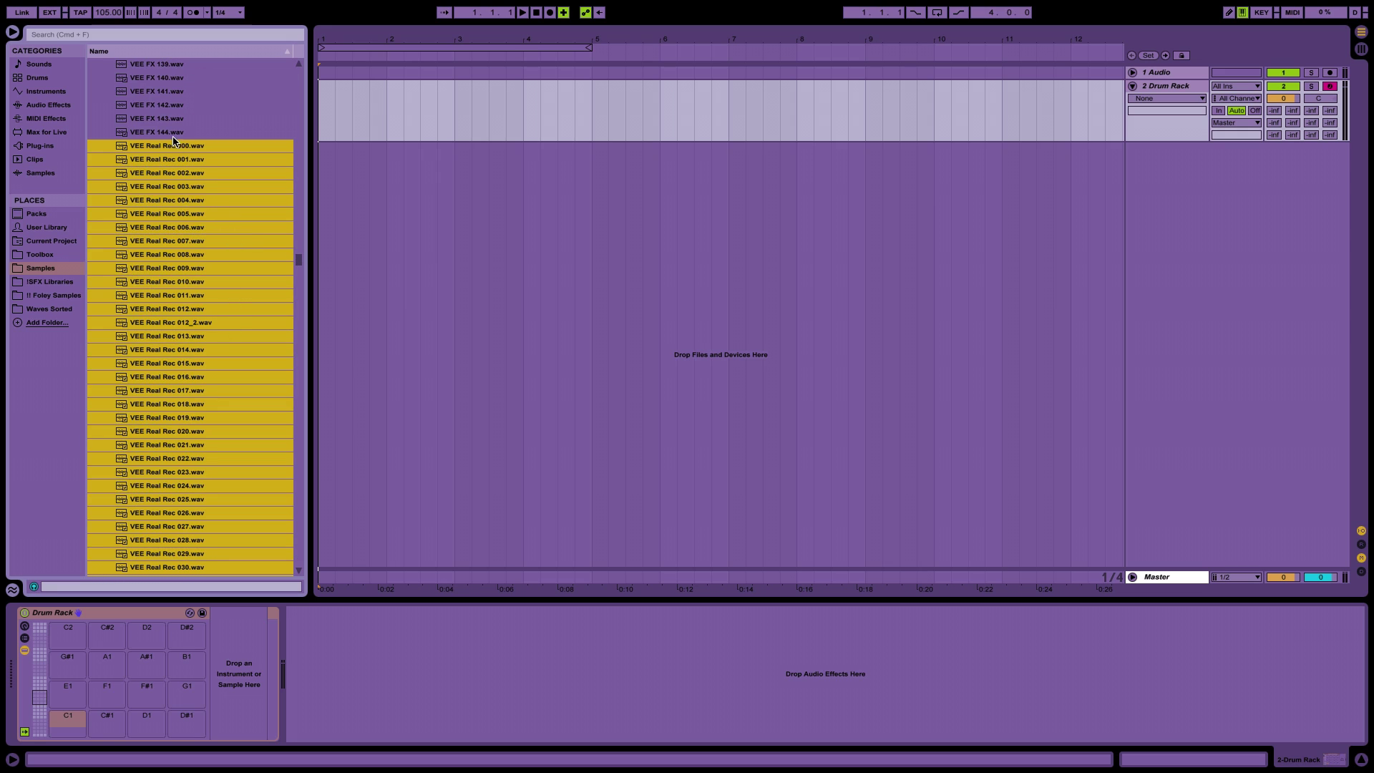
left_click_drag(164, 141, 66, 718)
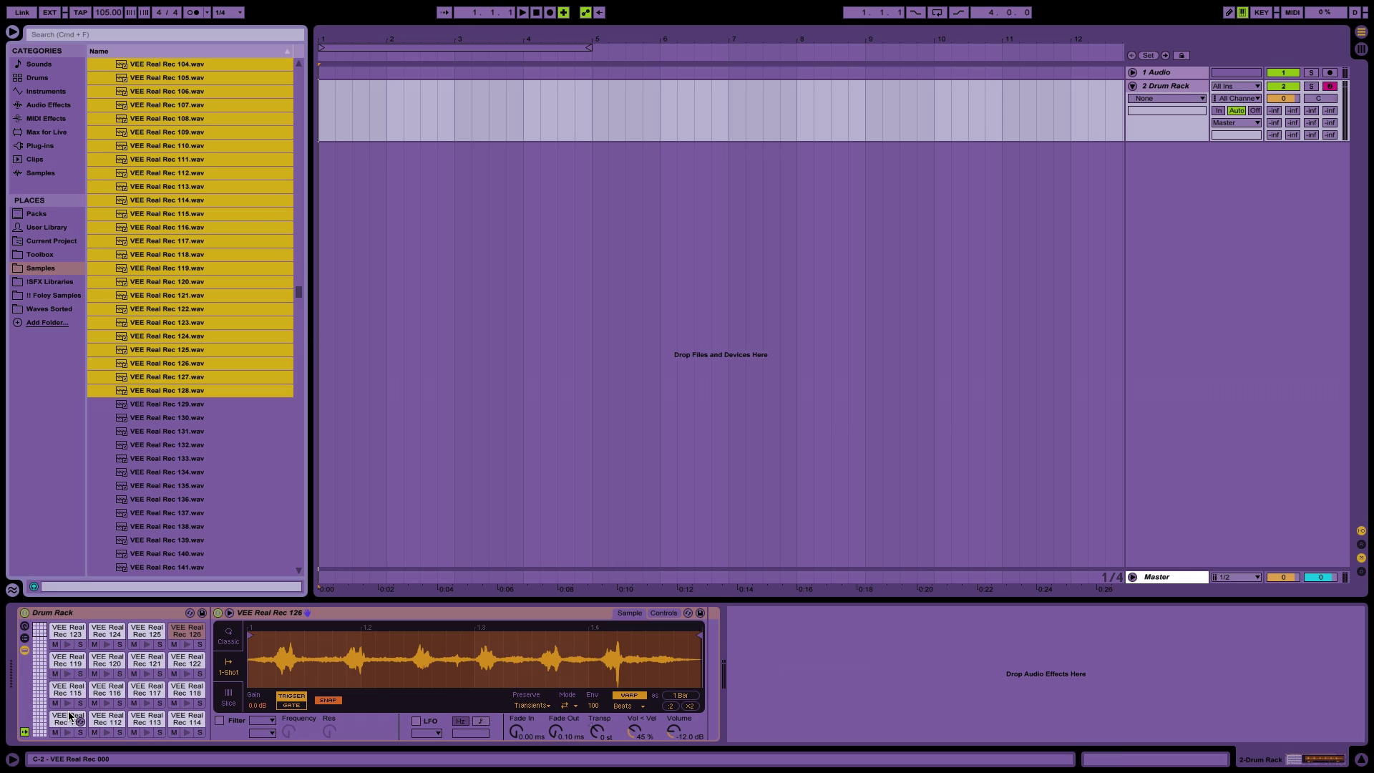
scroll(113, 706, "down", 10)
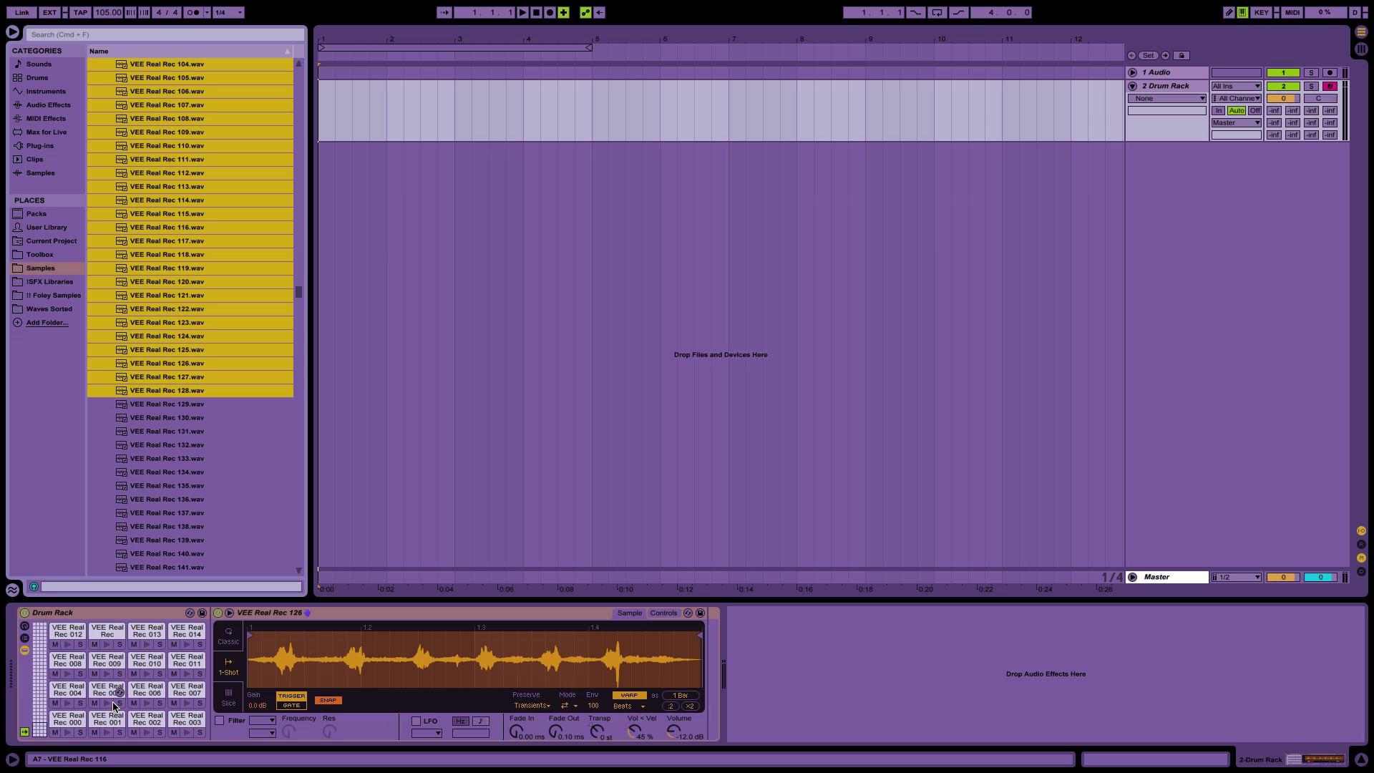
scroll(114, 706, "up", 10)
Audition VEE Real Rec 012_2 and VEE Real Rec 012 in the sample browser
scroll(232, 484, "up", 20)
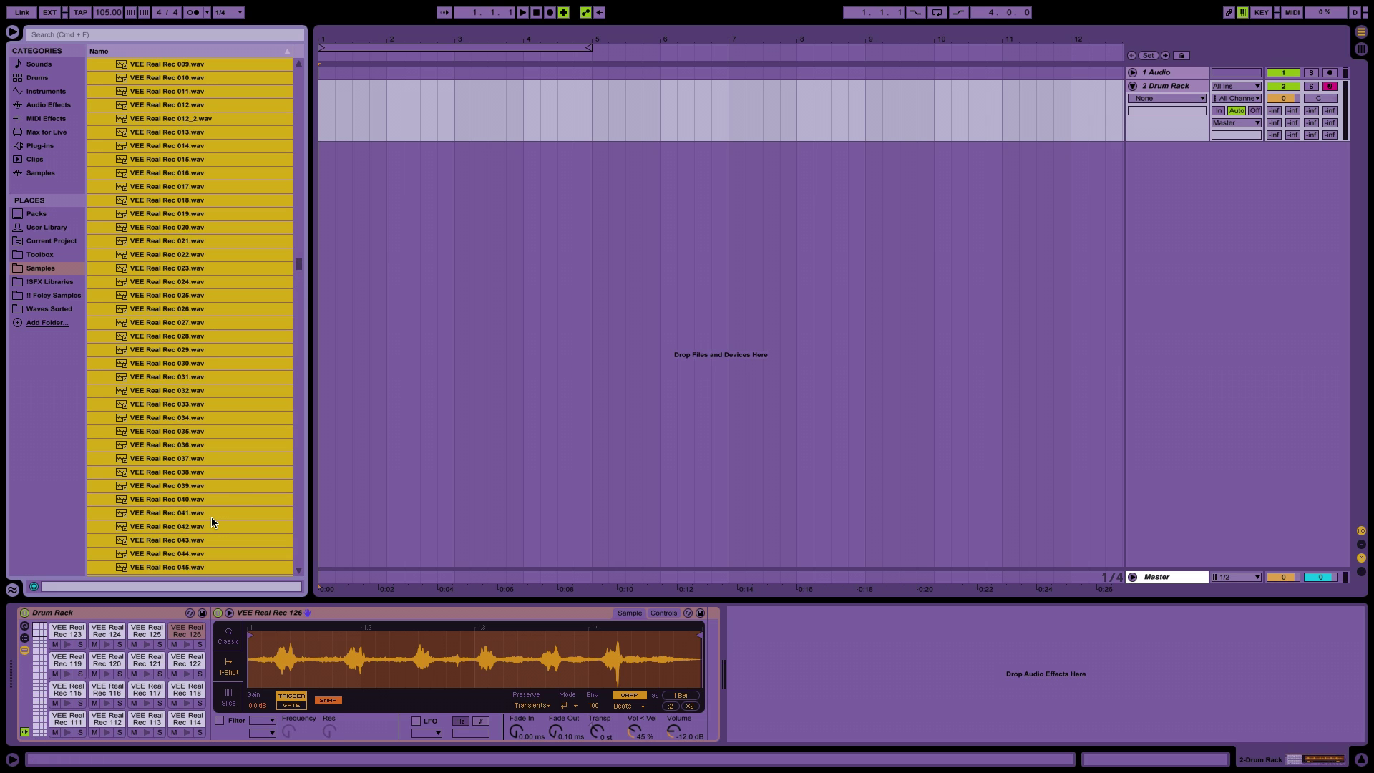
scroll(211, 516, "up", 15)
scroll(211, 507, "down", 10)
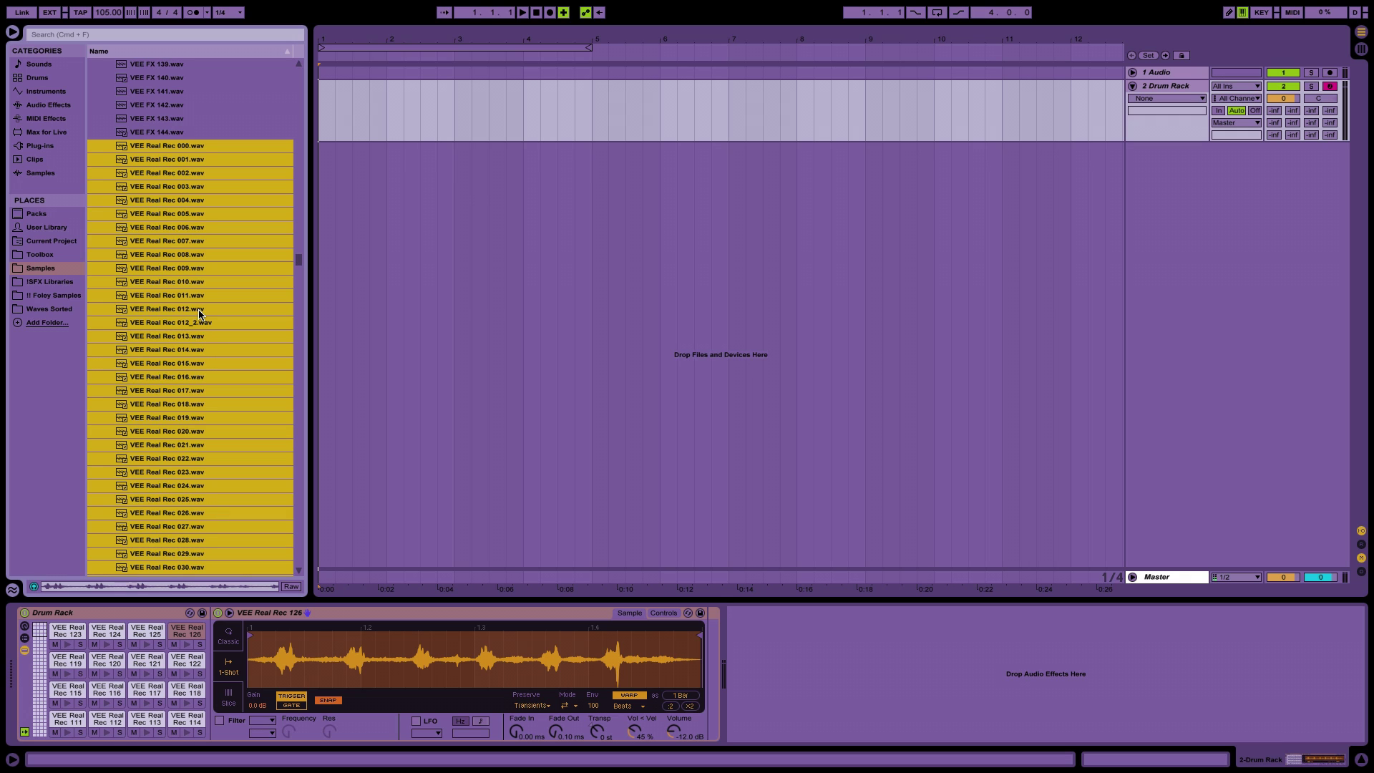
left_click(185, 122)
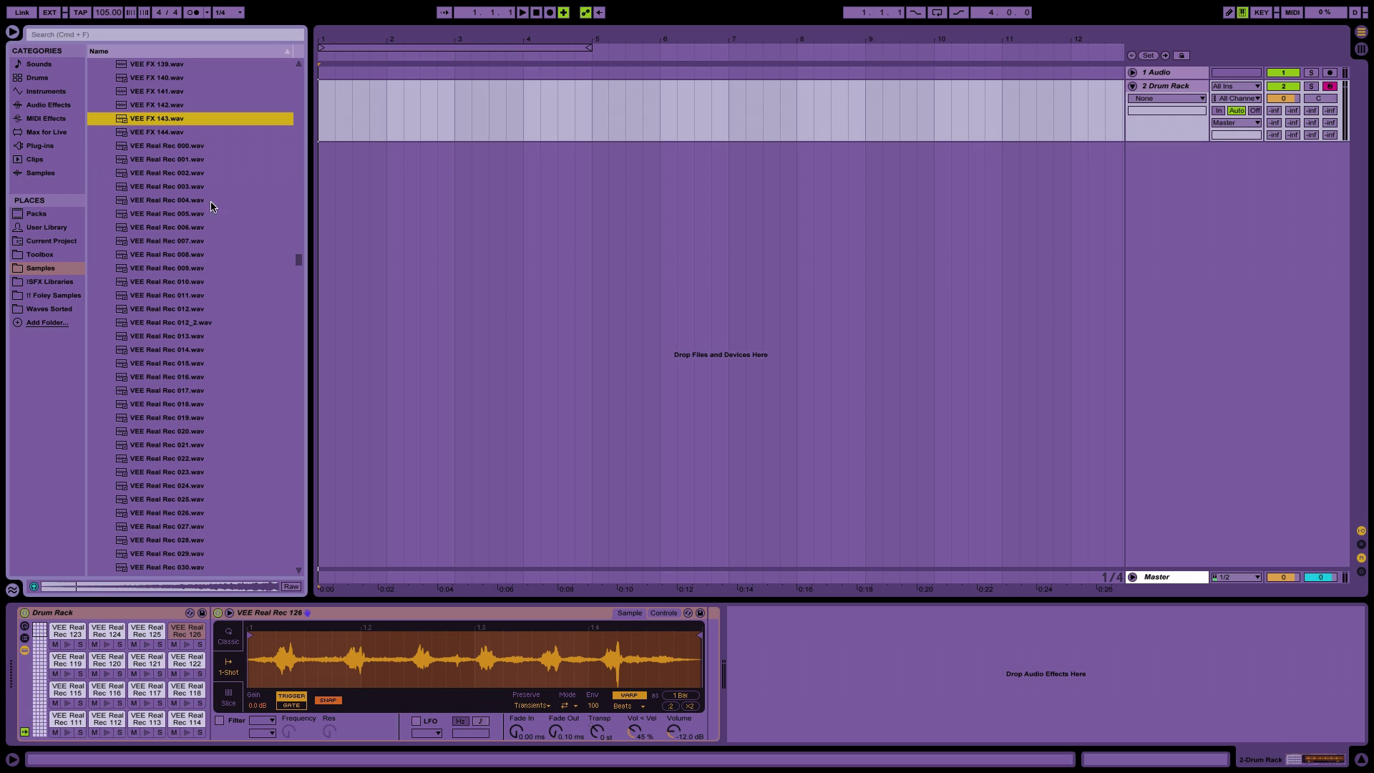
left_click(202, 323)
left_click(197, 311)
Collapse the Random FX and FX folders, then hide the browser
scroll(166, 244, "up", 10)
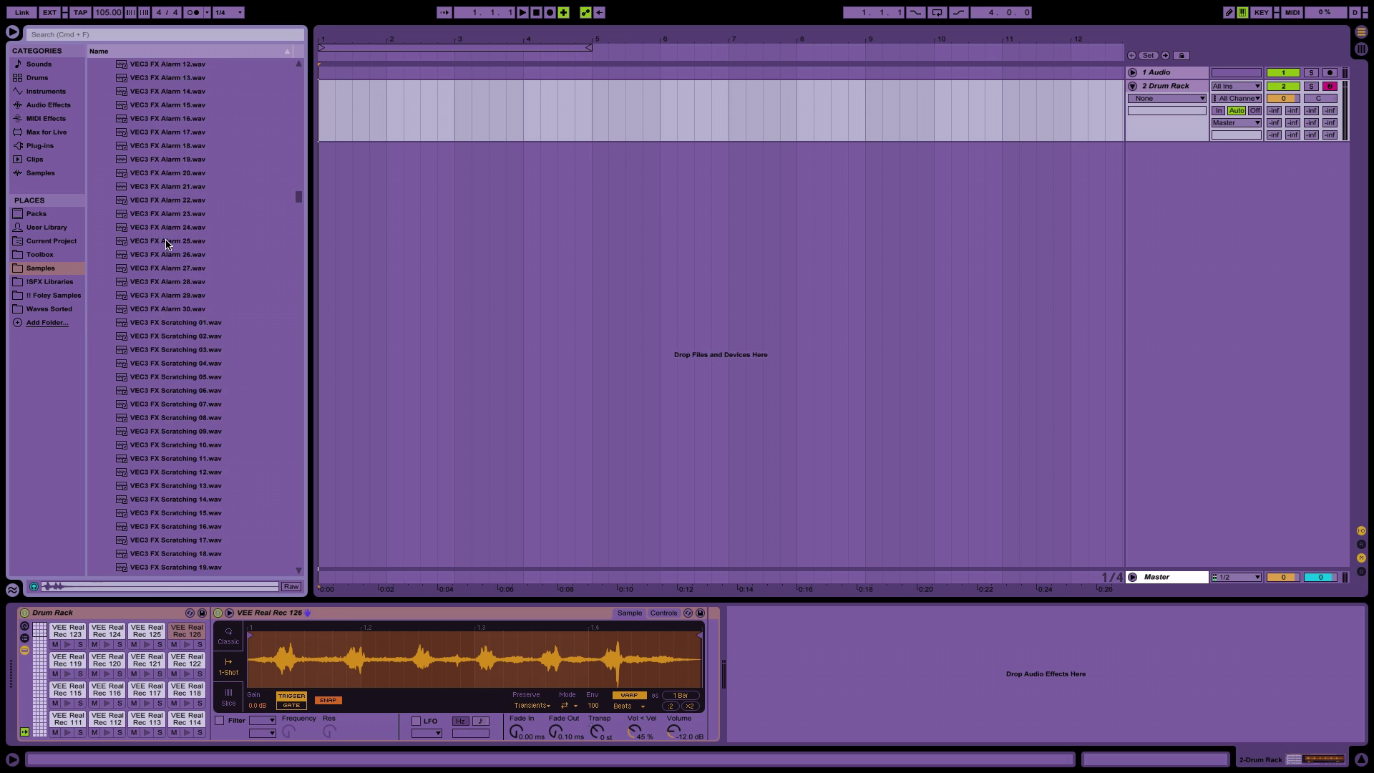
scroll(166, 244, "up", 10)
left_click(100, 241)
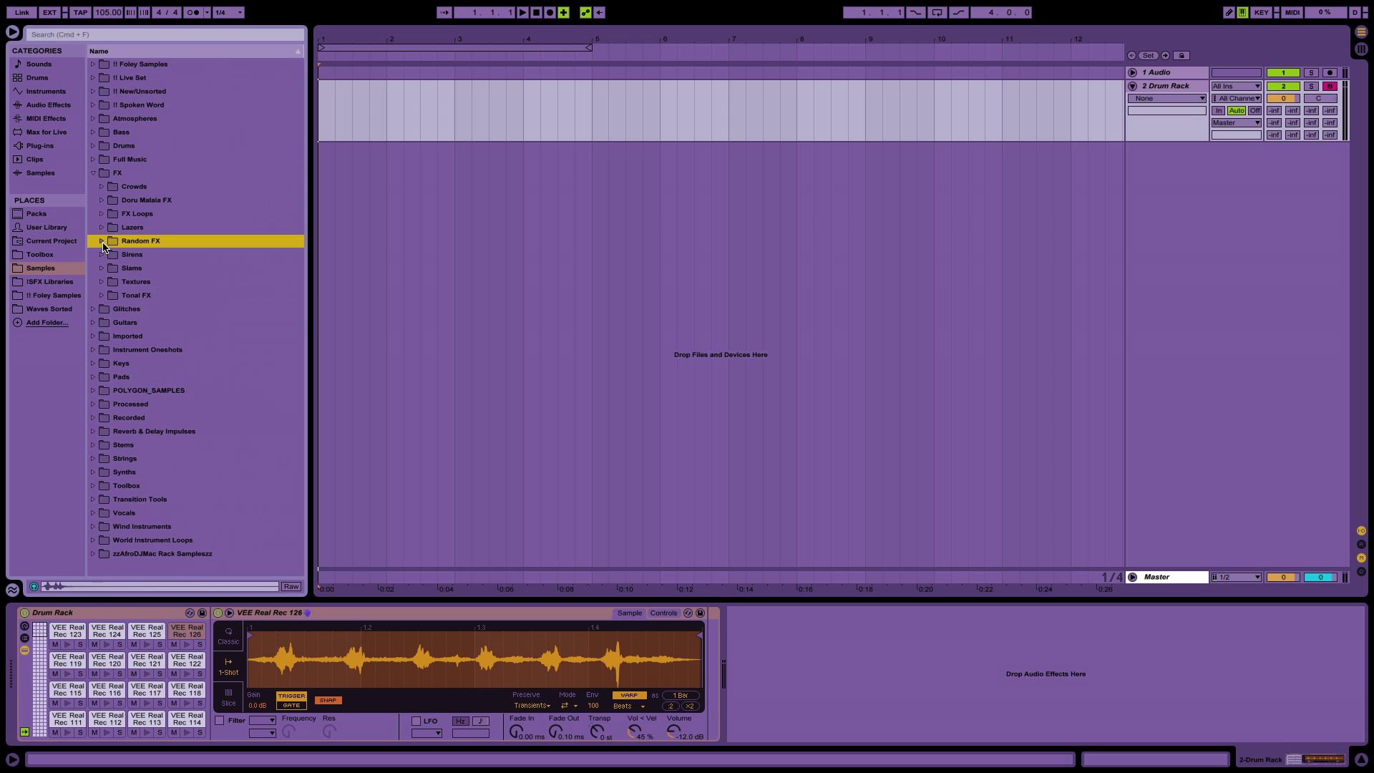
left_click(93, 172)
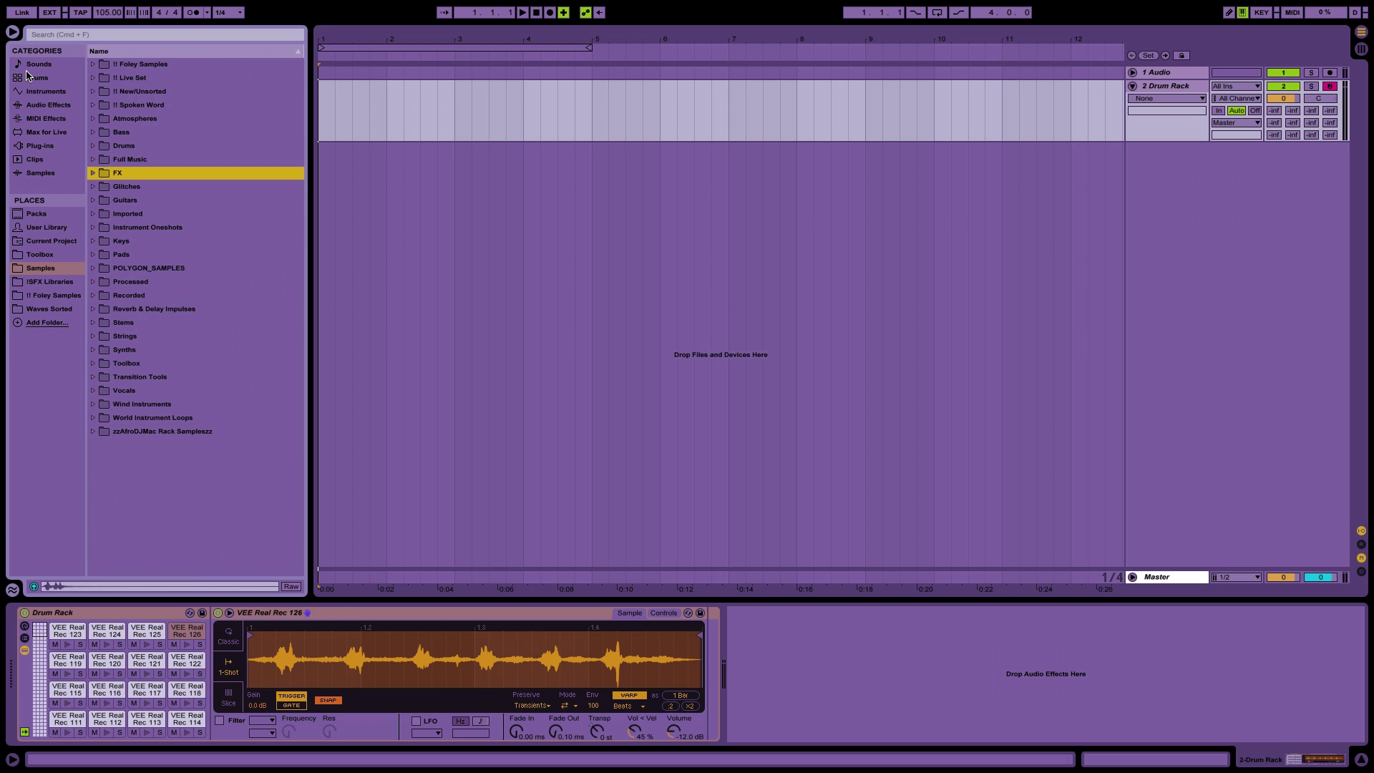
left_click(12, 33)
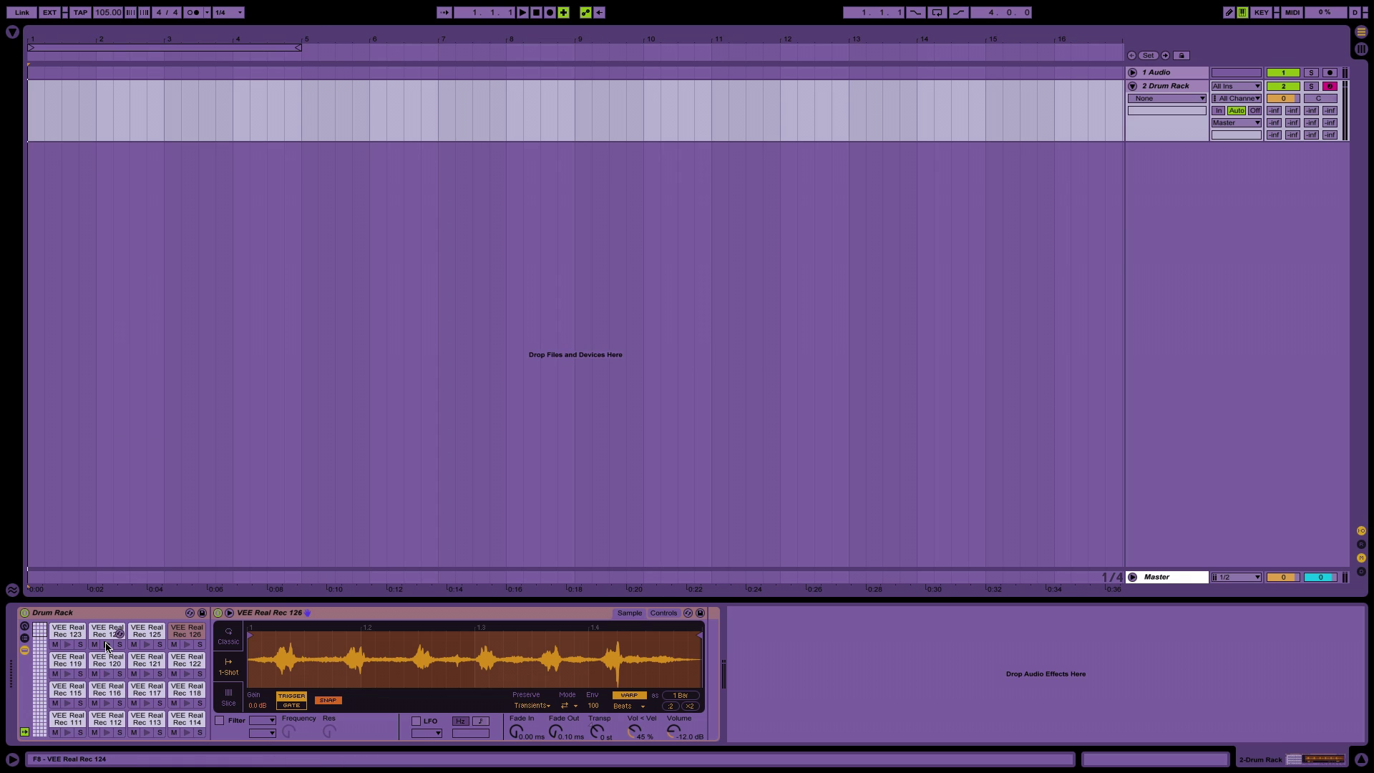
Inspect the samples on the VEE Real Rec 123 and VEE Real Rec 003 pads of the Drum Rack
left_click(63, 631)
scroll(152, 716, "down", 10)
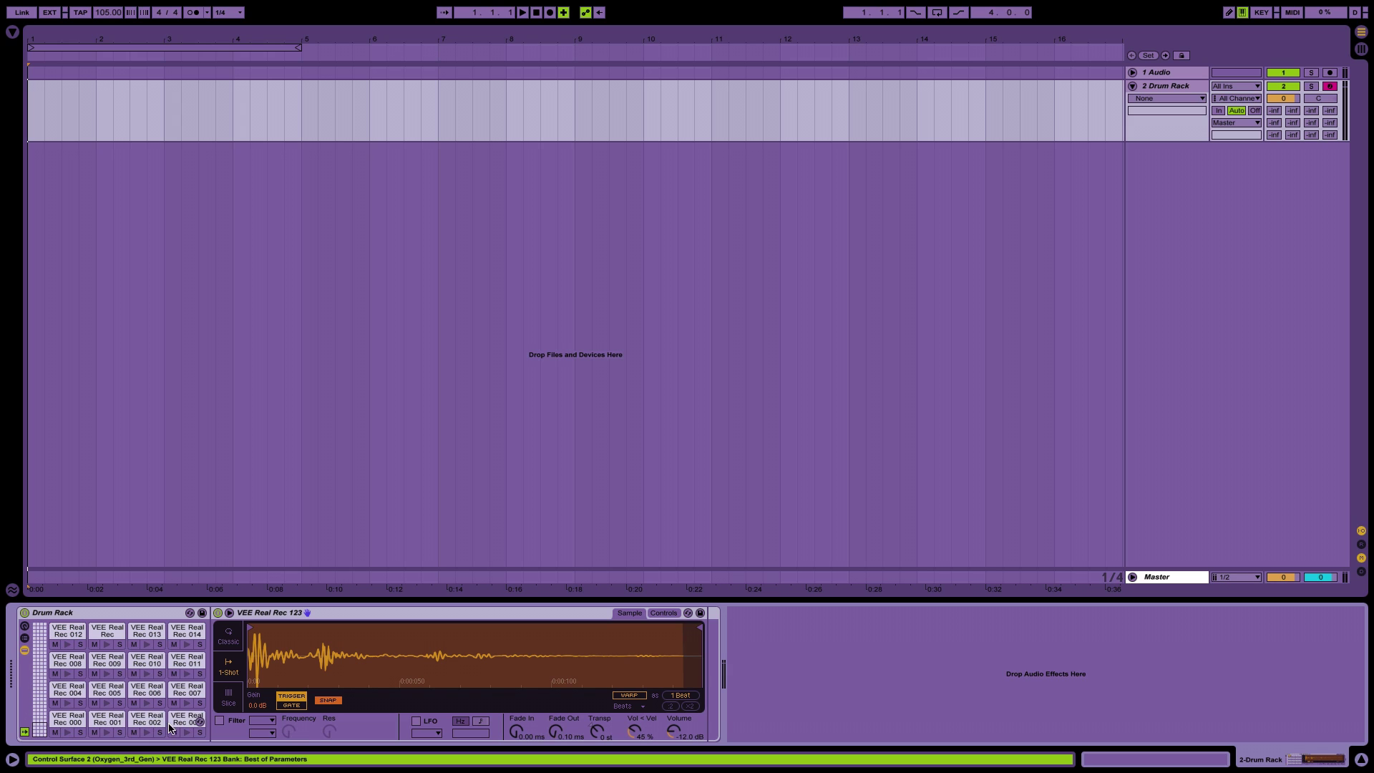
left_click(178, 722)
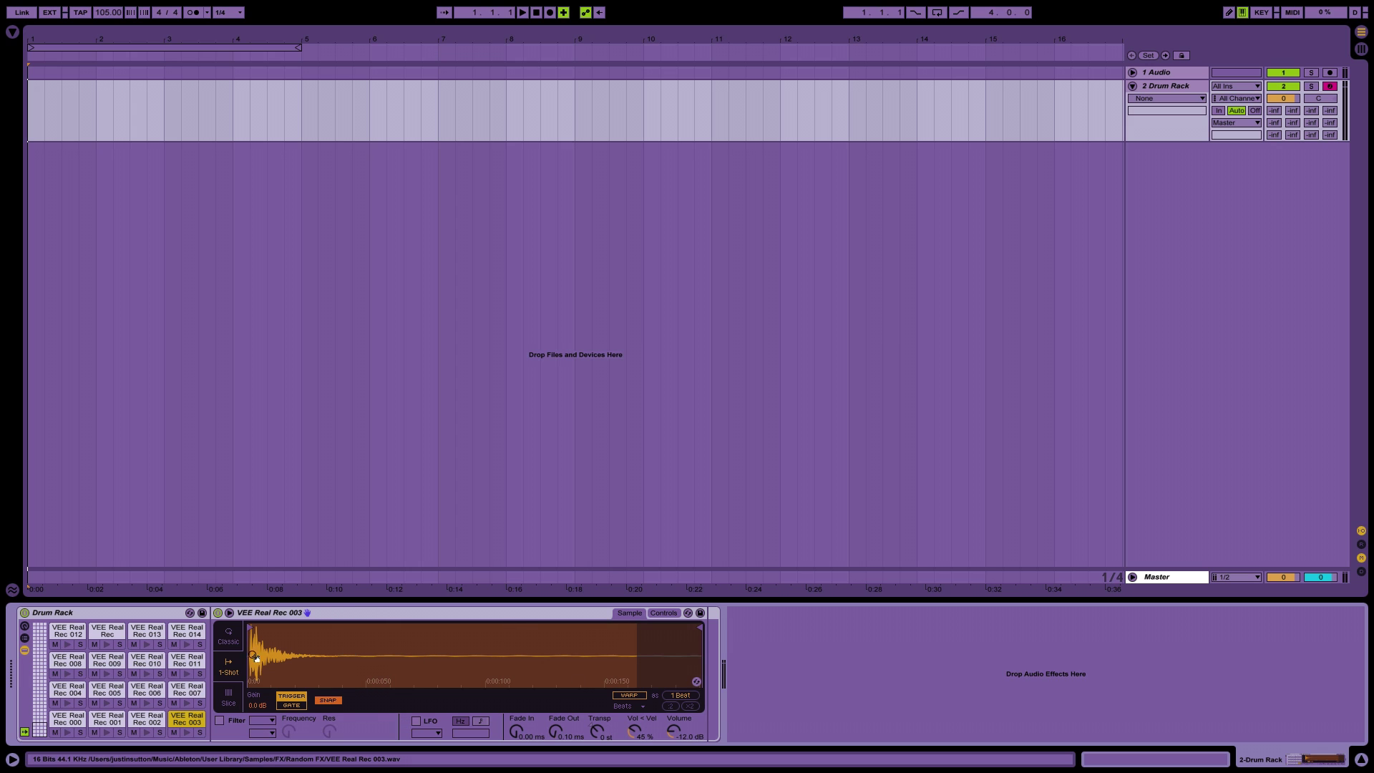
scroll(100, 648, "up", 10)
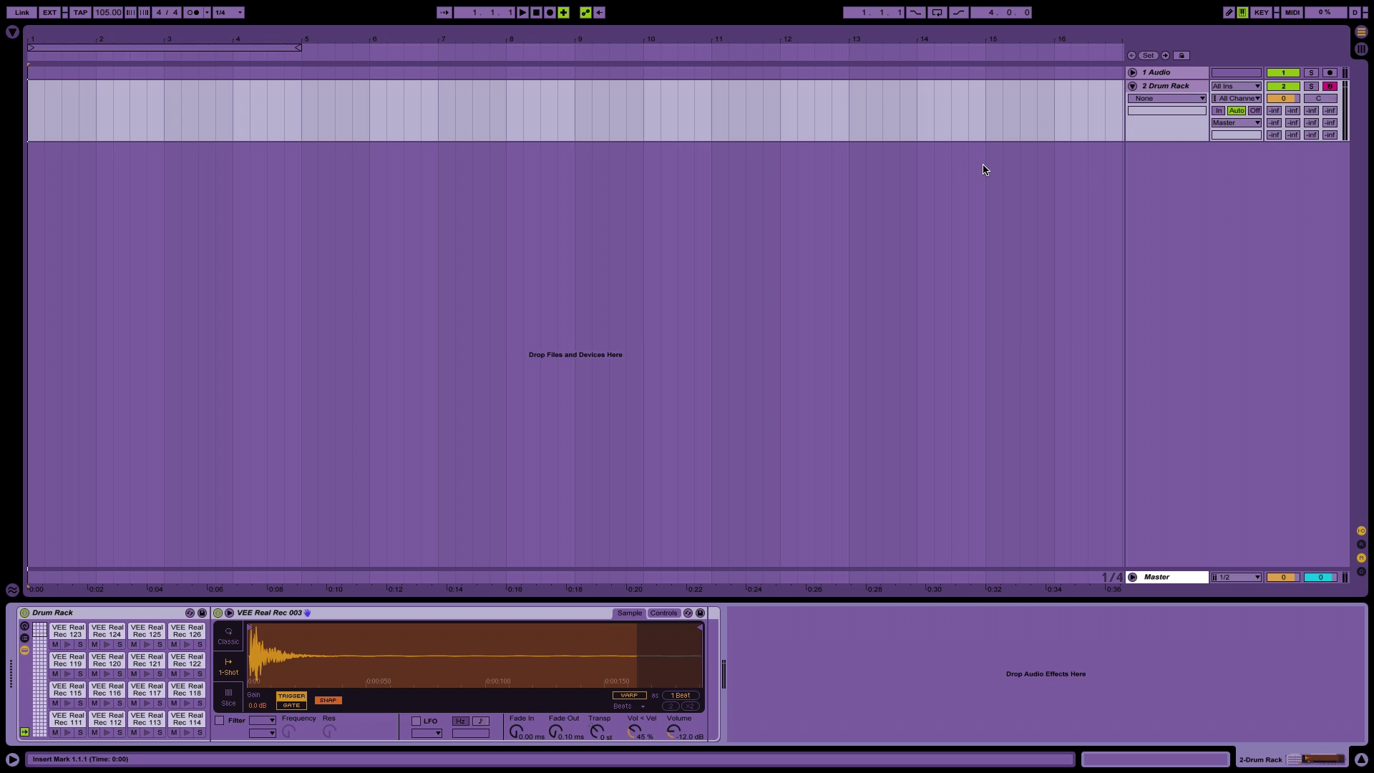
Create an empty MIDI clip from bar 1 to bar 19 on the Drum Rack track and open it for note editing
mouse_move(1056, 39)
left_mouse_down()
mouse_move(1055, 17)
mouse_move(1055, 31)
left_mouse_up()
left_click_drag(1082, 123, 0, 99)
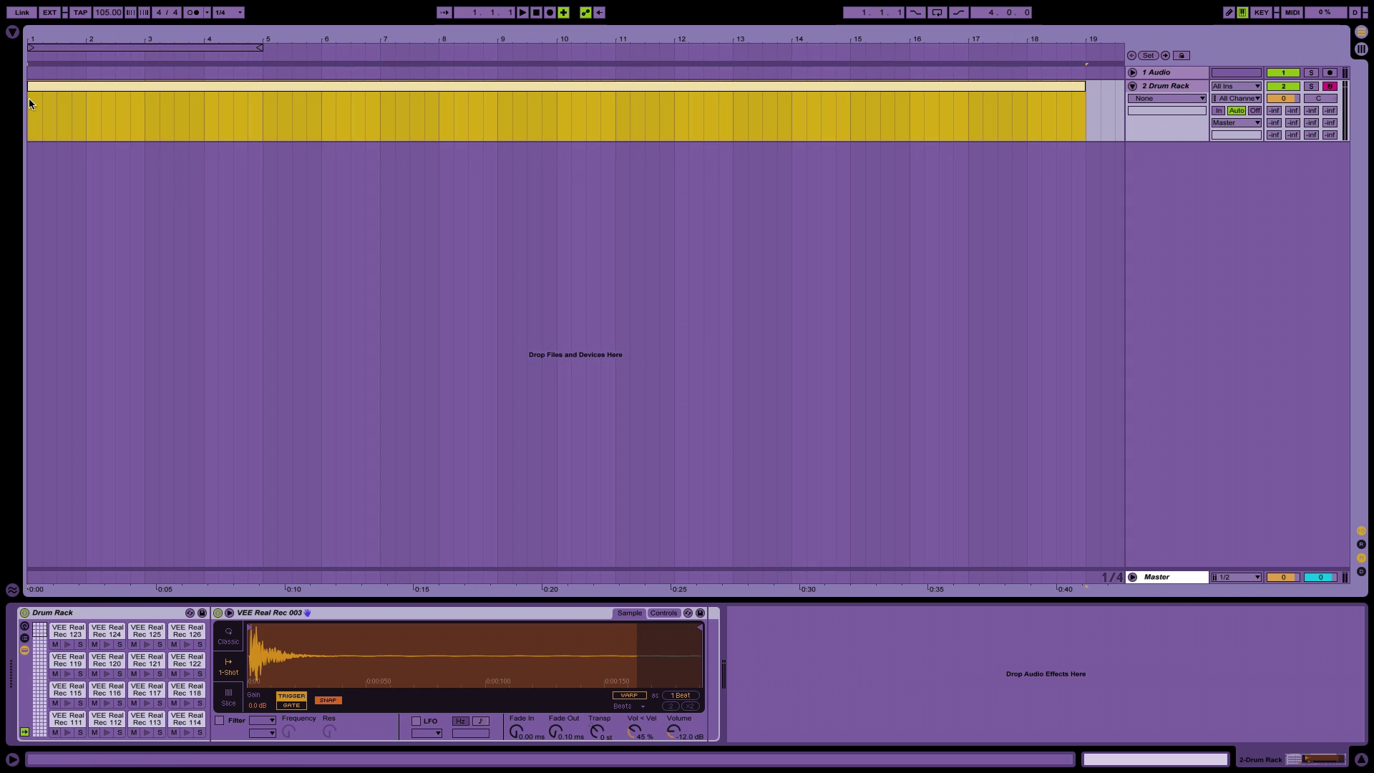
double_click(402, 87)
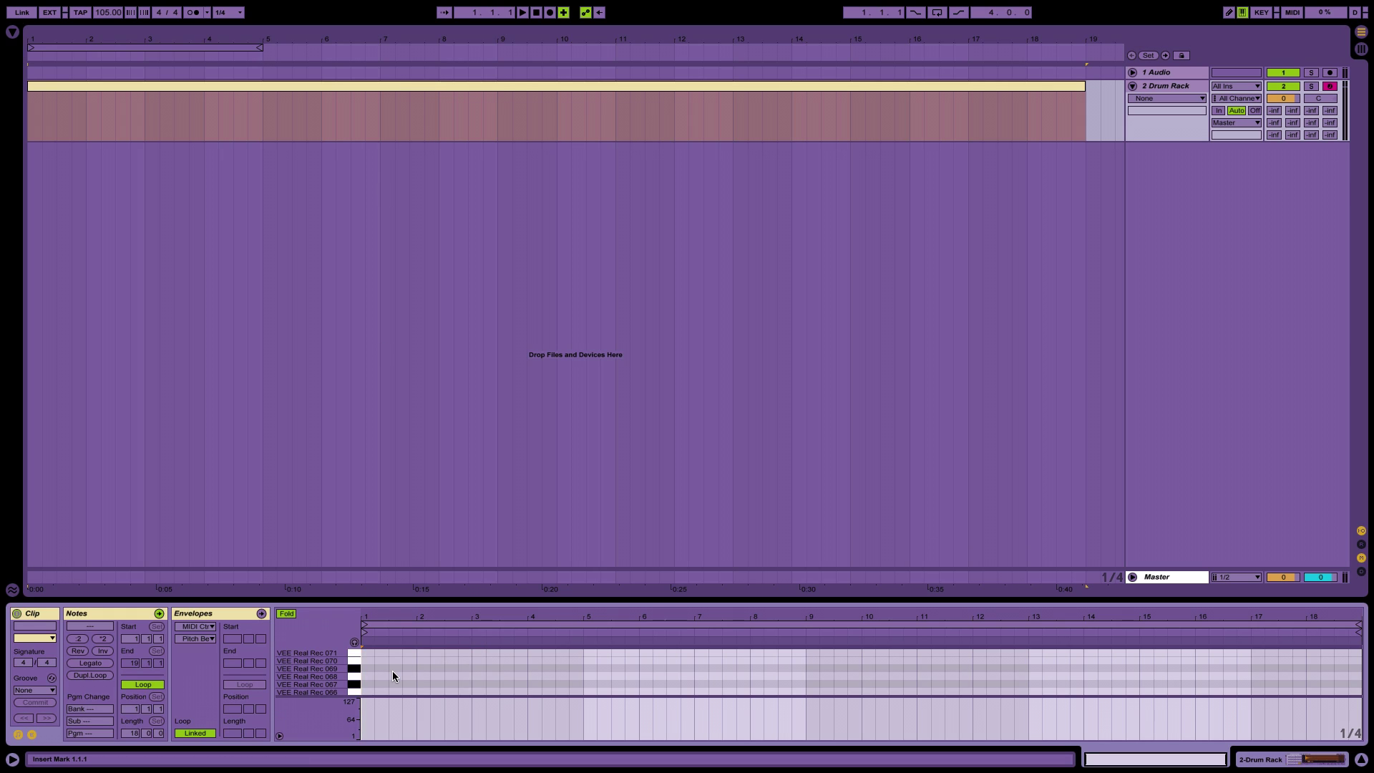
Draw eight ascending quarter notes from bar 1, one per sample from VEE Real Rec 000 to 007
scroll(392, 671, "down", 10)
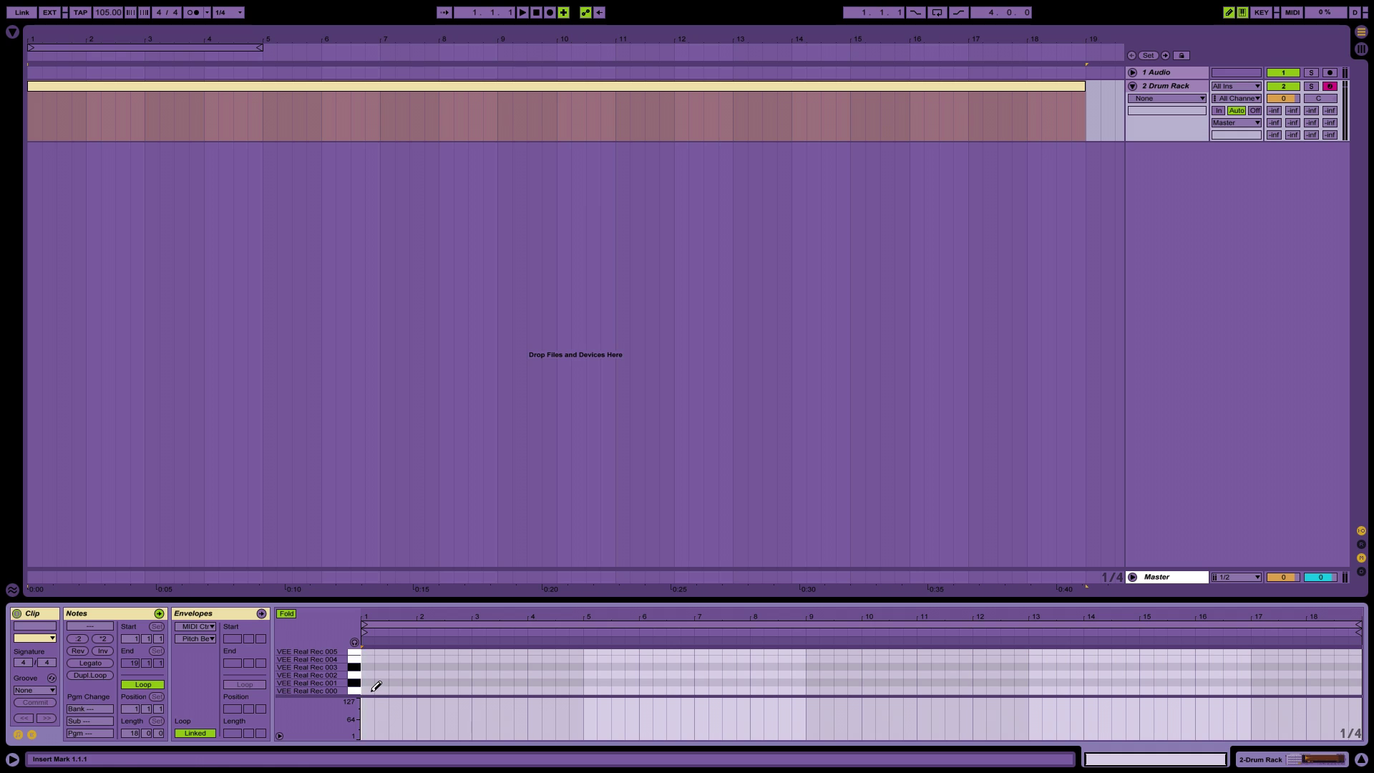
left_click(368, 690)
left_click(382, 682)
left_click(395, 674)
left_click(408, 667)
left_click(423, 659)
left_click(437, 651)
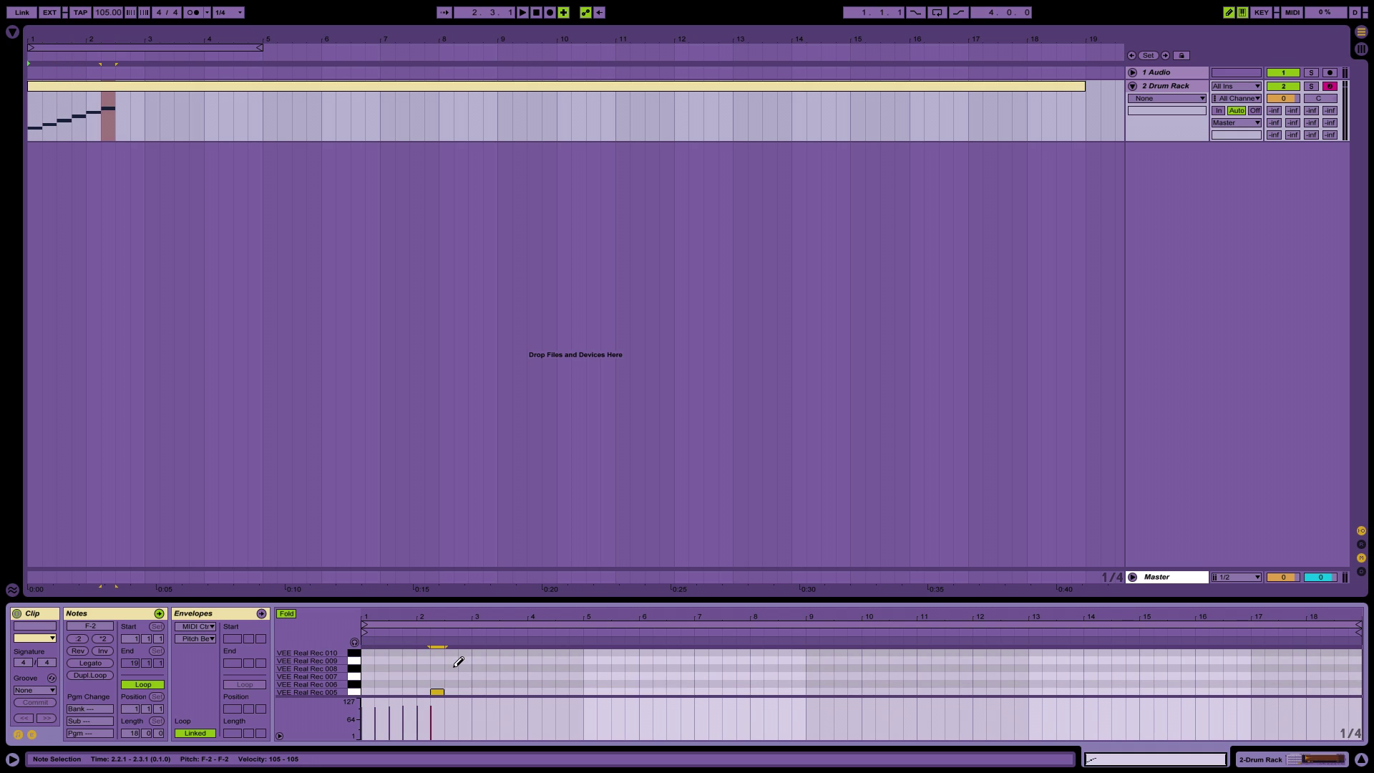
left_click(451, 684)
left_click(464, 676)
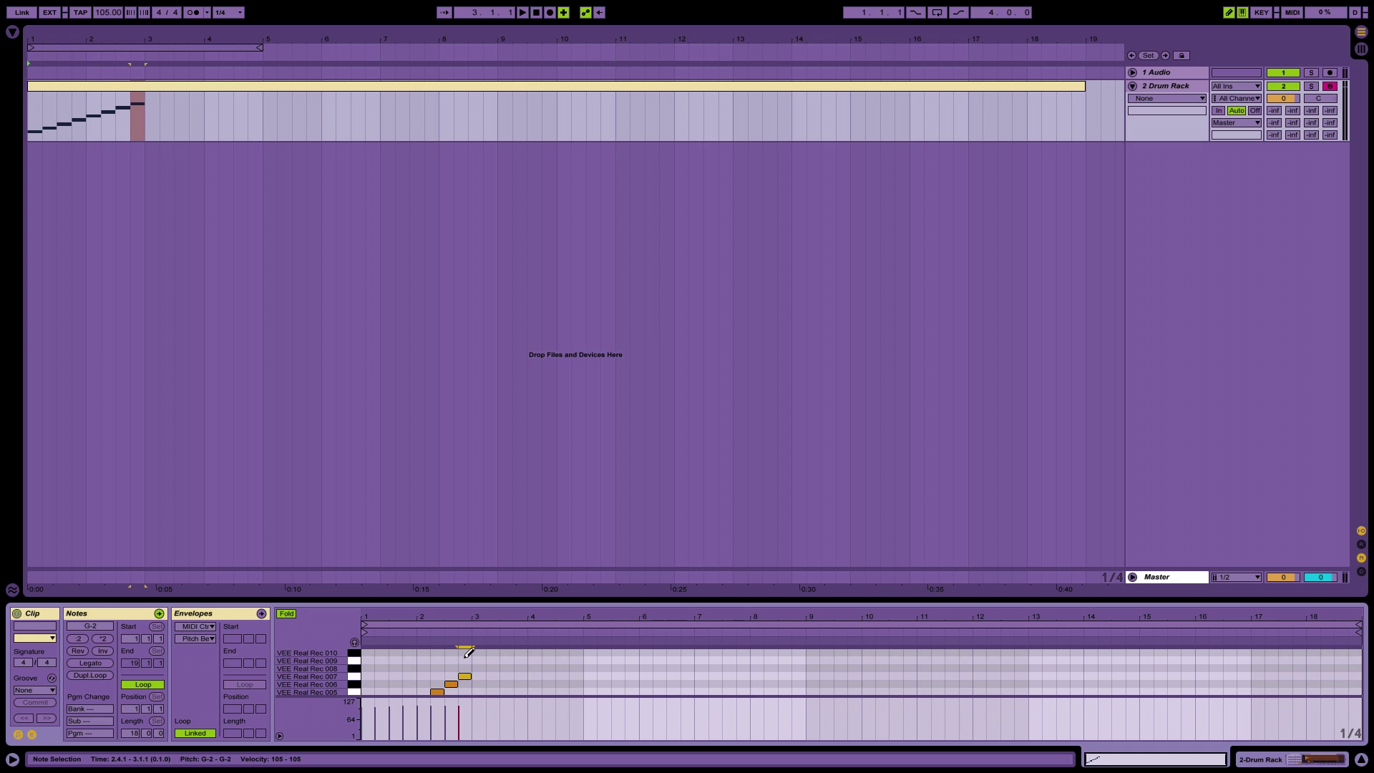
scroll(466, 654, "down", 2)
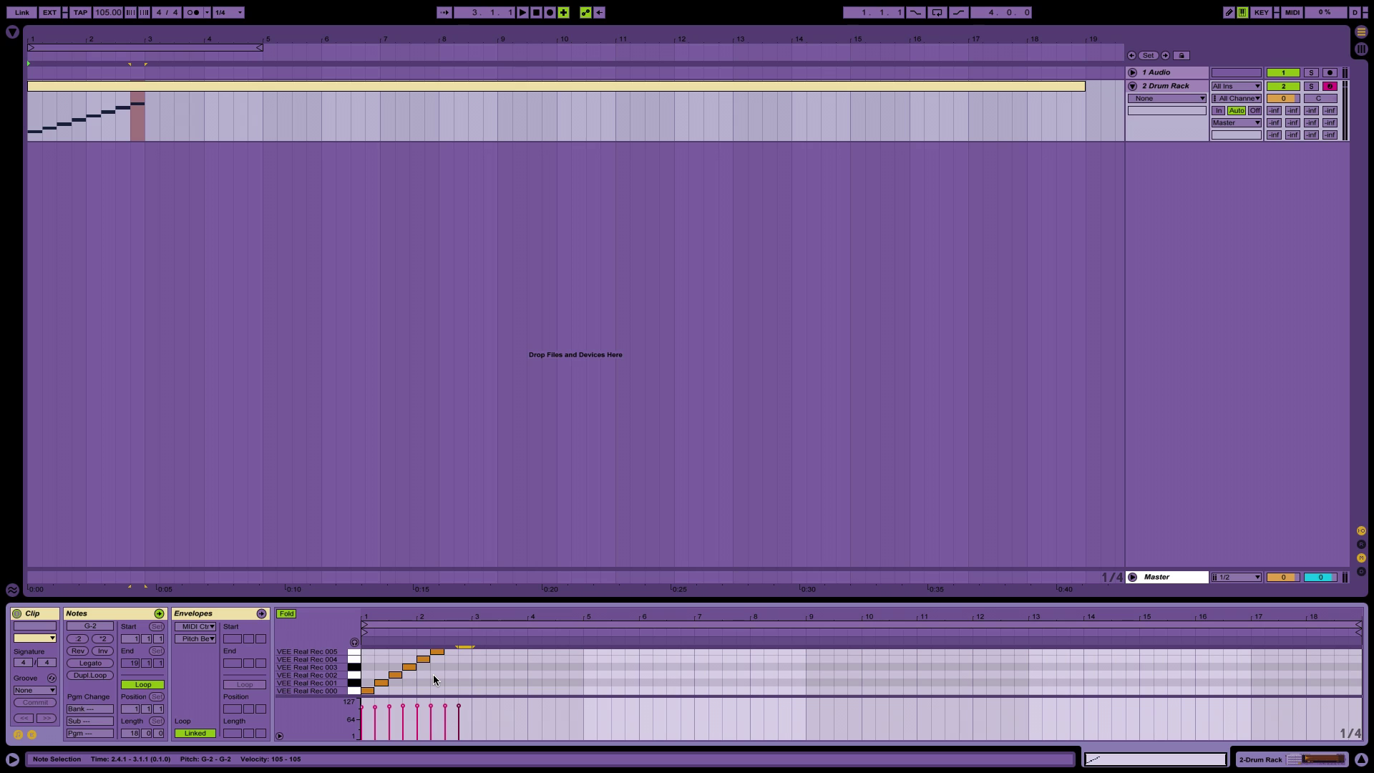
Undo all the quarter notes drawn in the clip
key("ctrl+z")
key("ctrl+z")
key("ctrl+z")
key("ctrl+z")
key("ctrl+z")
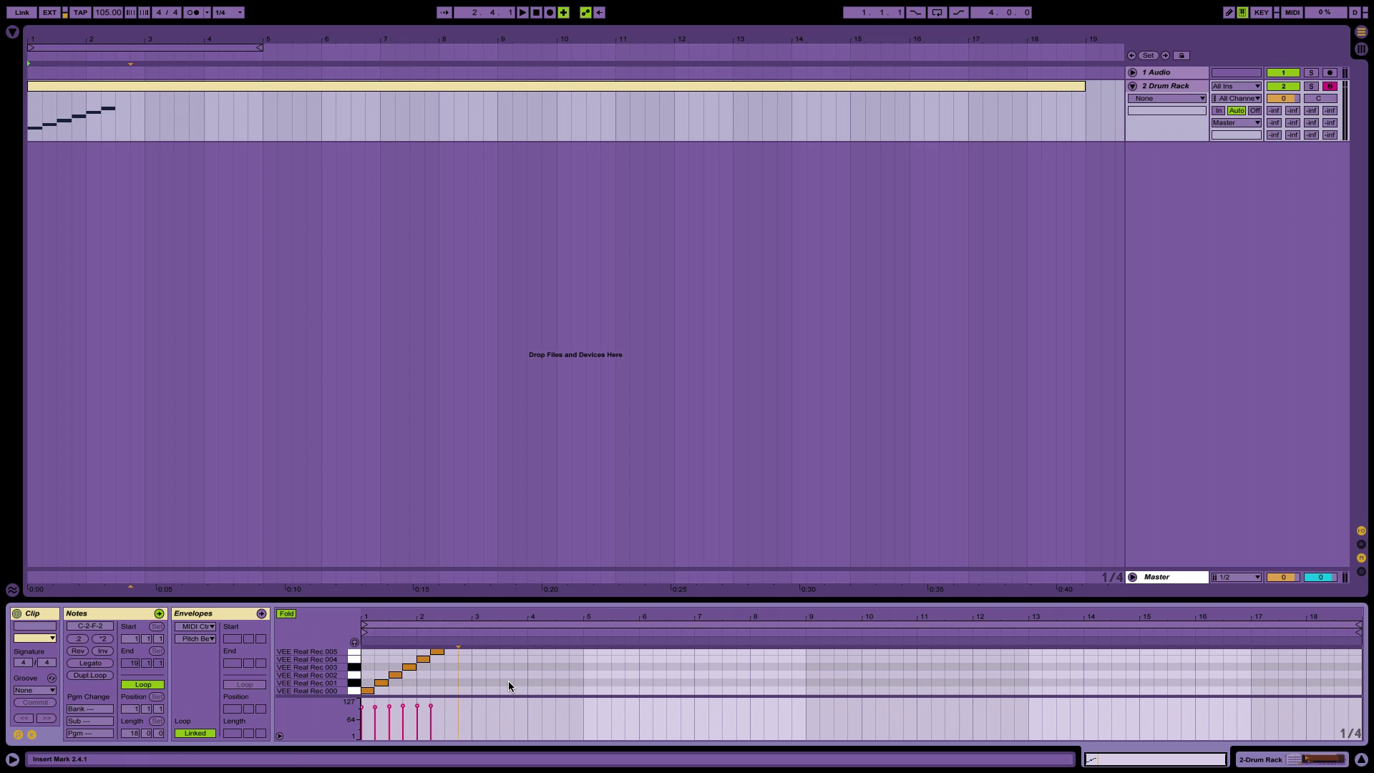
key("ctrl+z")
key("ctrl+z")
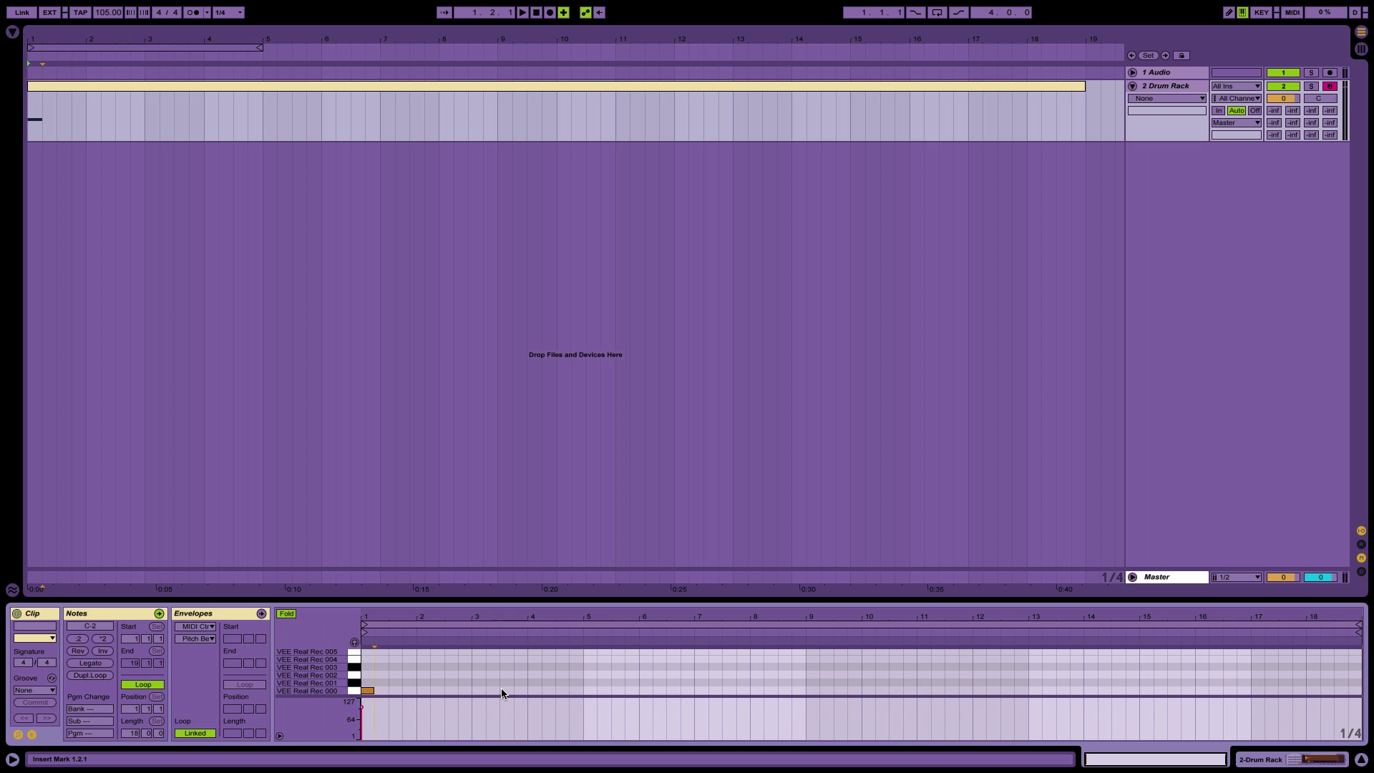
key("ctrl+z")
Fill bar 1 with sixteen ascending 1/16 notes, one per pad from VEE Real Rec 000 to 014
left_click_drag(383, 619, 401, 683)
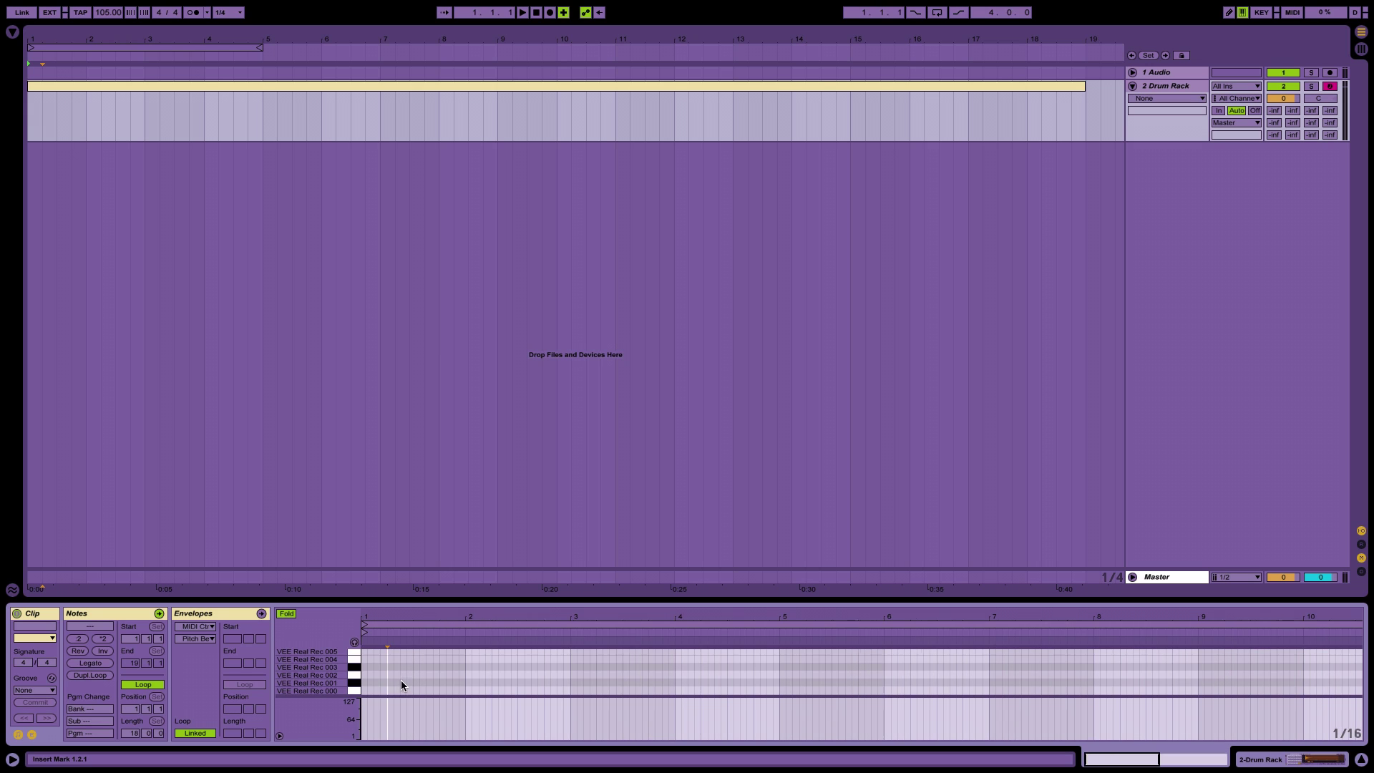
key("b")
left_click(364, 690)
key("ctrl+d")
key("Up")
key("ctrl+d")
key("Up")
key("ctrl+d")
key("Up")
key("ctrl+d")
key("Up")
key("ctrl+d")
key("Up")
key("t")
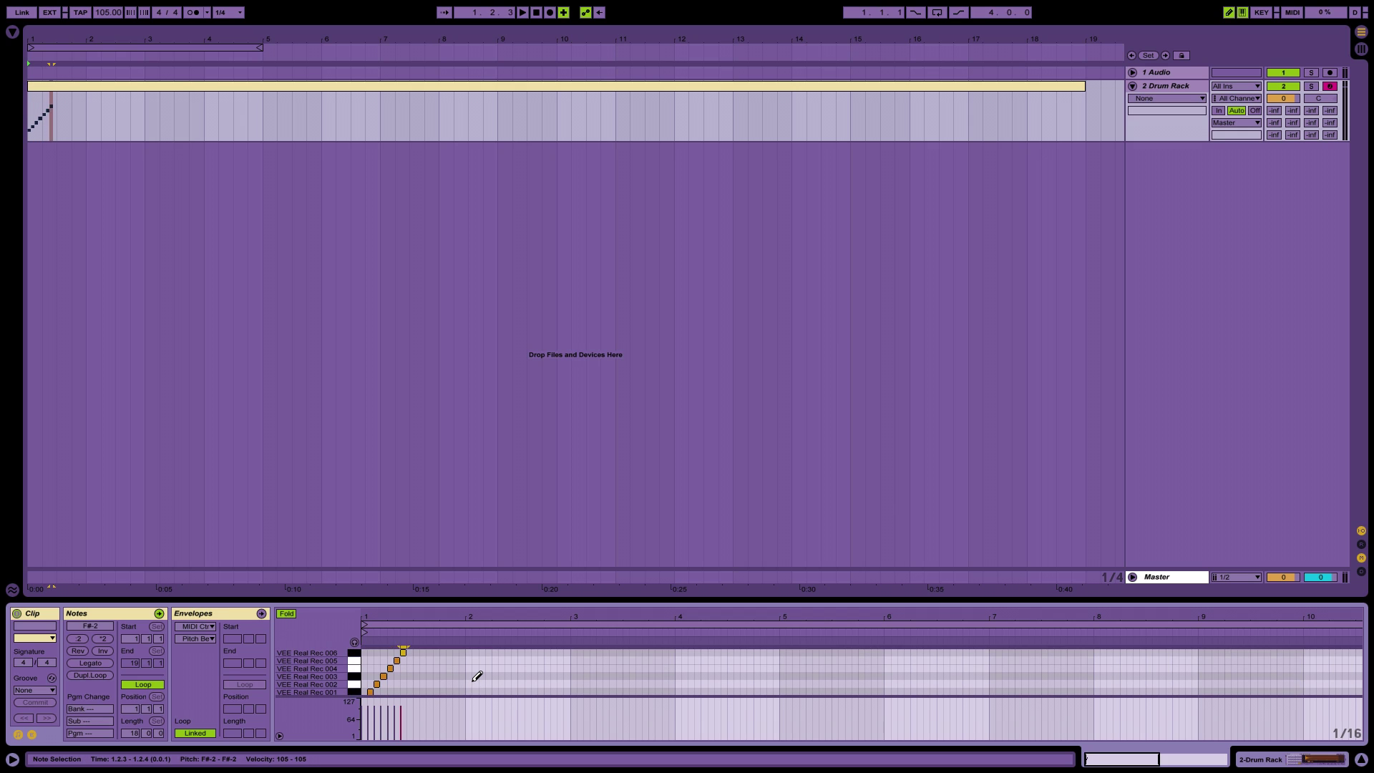
key("g")
key("y")
key("h")
key("u")
key("j")
key("k")
key("o")
key("l")
key("p")
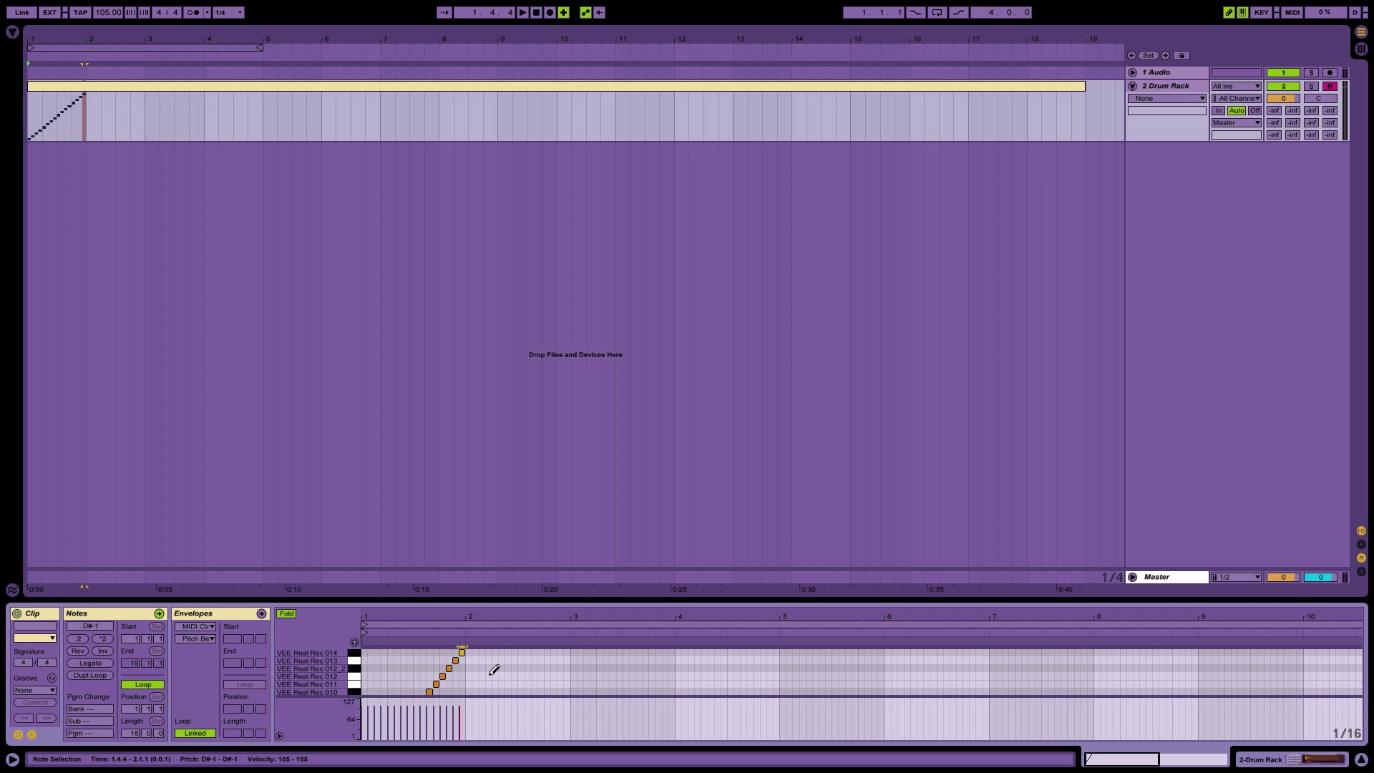
key("b")
Enlarge the note editor, then duplicate bar 1's notes into bar 2 and transpose the copy to continue from VEE Real Rec 015
scroll(478, 667, "down", 5)
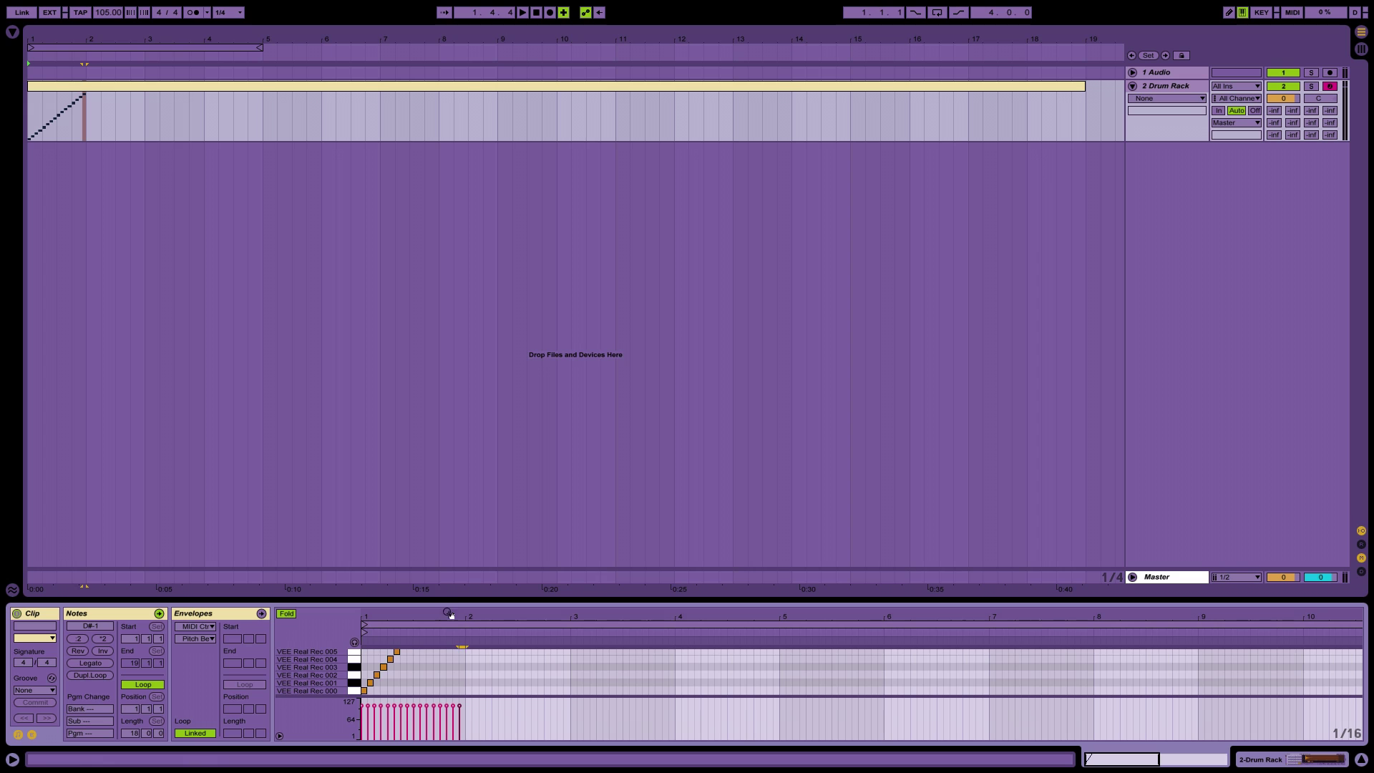
left_click_drag(449, 600, 450, 329)
left_click_drag(468, 537, 362, 692)
key("ctrl+d")
key("shift+Up")
key("shift+Up")
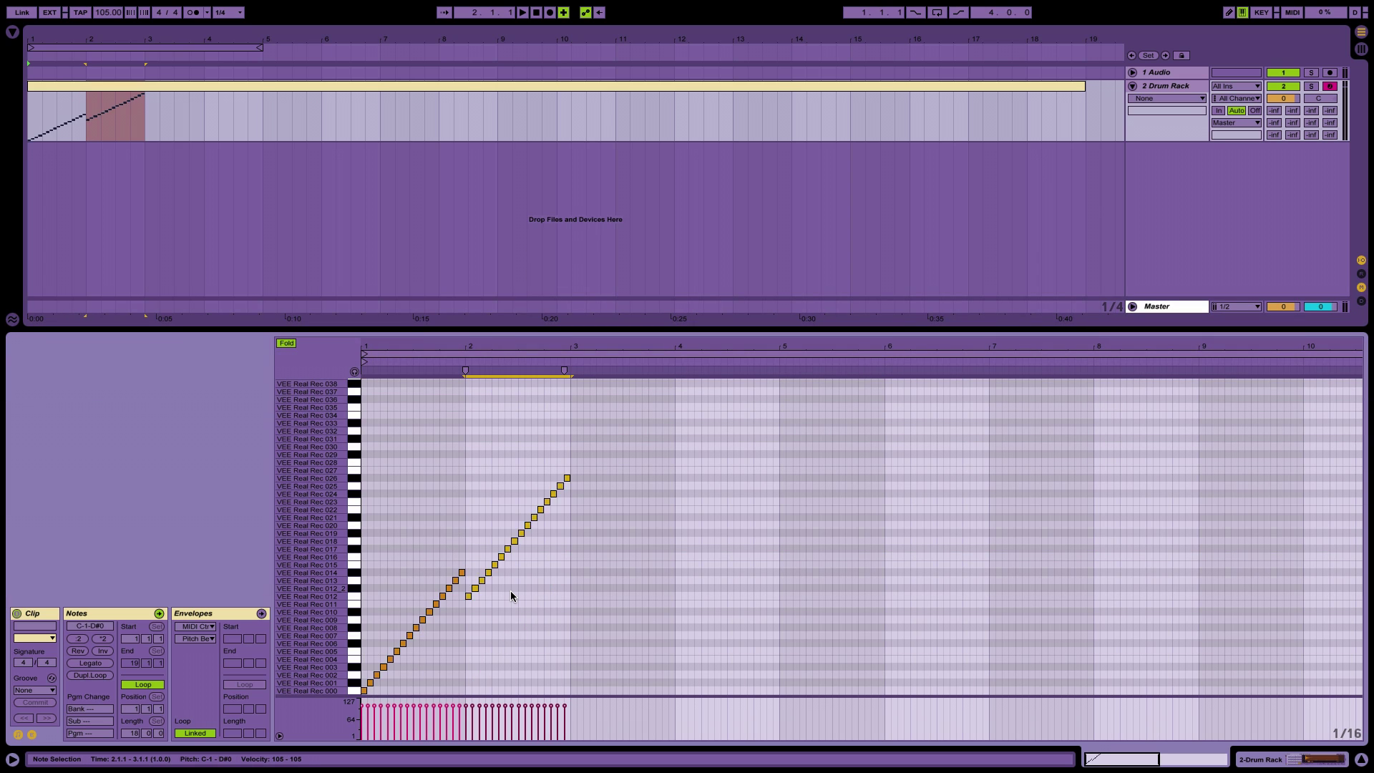
key("Down")
key("Down")
key("Down")
key("Down")
key("Down")
key("Down")
key("Down")
key("Down")
Duplicate the sixteen-note pattern into bars 3 through 8, transposing each copy so the run climbs continuously to VEE Real Rec 126
key("ctrl+d")
key("shift+Up")
key("shift+Up")
key("Down")
key("Down")
key("Down")
key("Down")
key("Down")
key("Down")
key("Down")
key("Down")
key("ctrl+d")
key("shift+Up")
key("shift+Up")
key("shift+Up")
key("shift+Down")
key("shift+Down")
key("Up")
key("Up")
key("Up")
key("Up")
key("ctrl+d")
key("shift+Up")
key("shift+Up")
key("shift+Down")
key("Up")
key("Up")
key("Up")
key("Up")
key("ctrl+d")
key("shift+Up")
key("Up")
key("Up")
key("Up")
key("Up")
key("ctrl+d")
key("shift+Up")
key("Up")
key("Up")
key("Up")
key("Up")
key("ctrl+d")
key("Up")
key("Up")
key("Up")
key("Up")
key("Up")
key("Up")
key("Up")
key("Up")
key("Up")
Try duplicating the pattern into bar 9 above the top pads, then delete the extra notes
key("ctrl+d")
key("shift+Up")
key("Down")
key("Down")
key("Down")
key("Down")
key("Down")
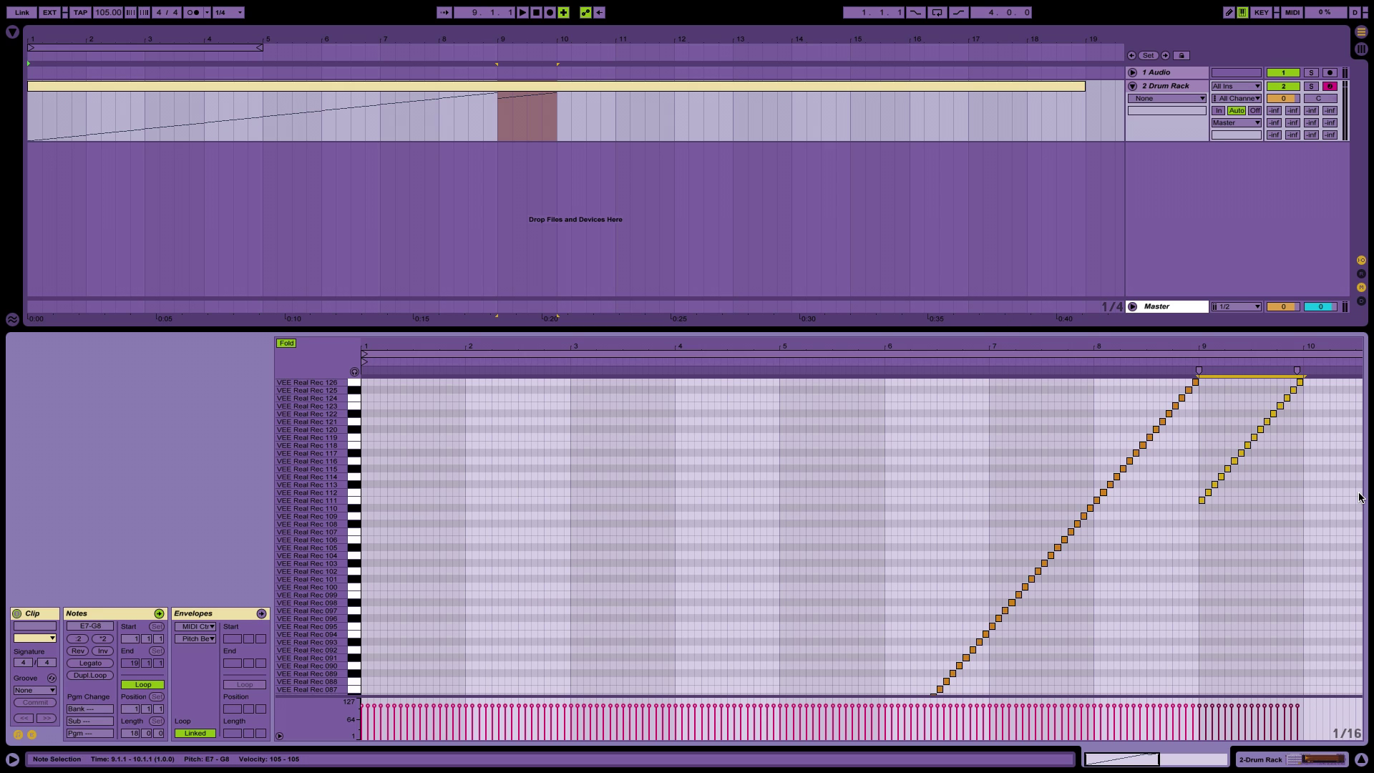
key("Delete")
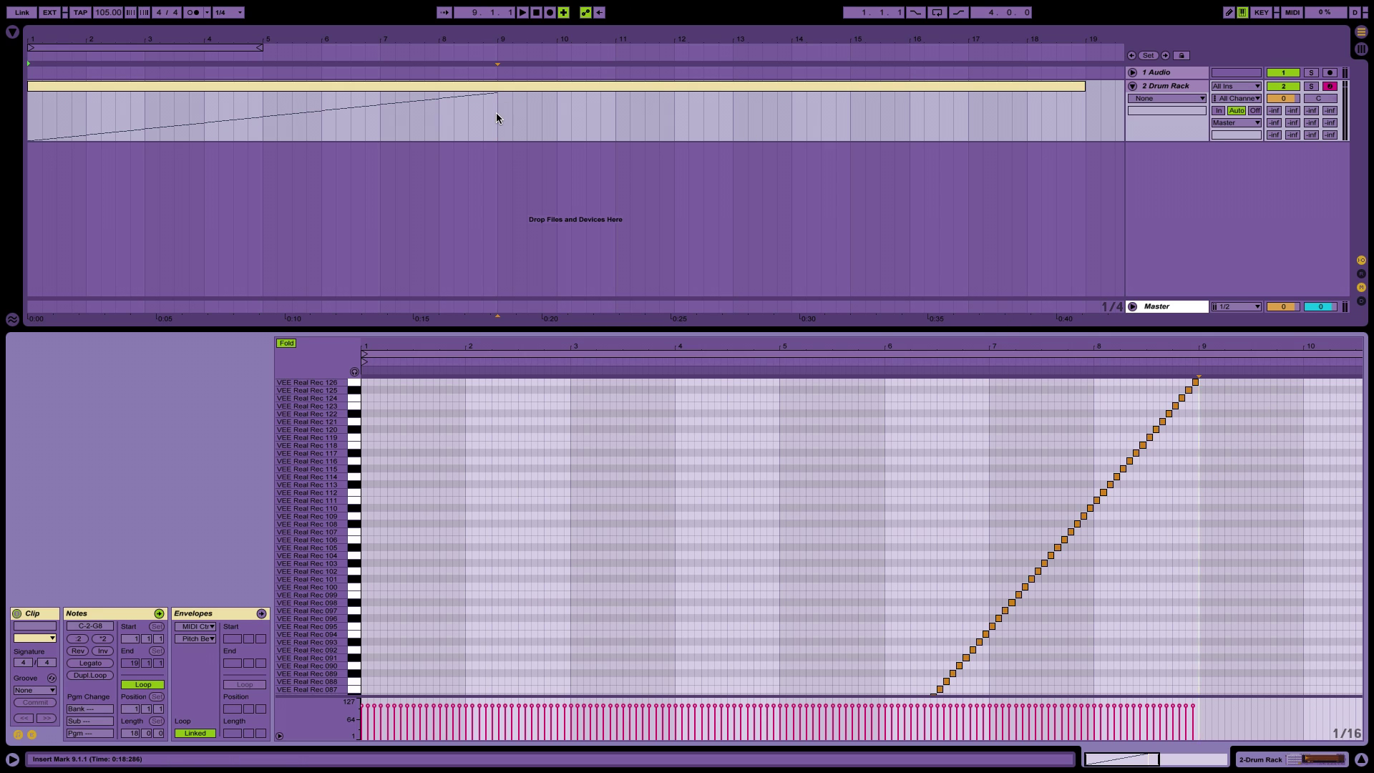
Delete the empty part of the Drum Rack clip from bar 9 to its end in the arrangement, then hide the note editor
left_click_drag(499, 116, 1097, 113)
key("Delete")
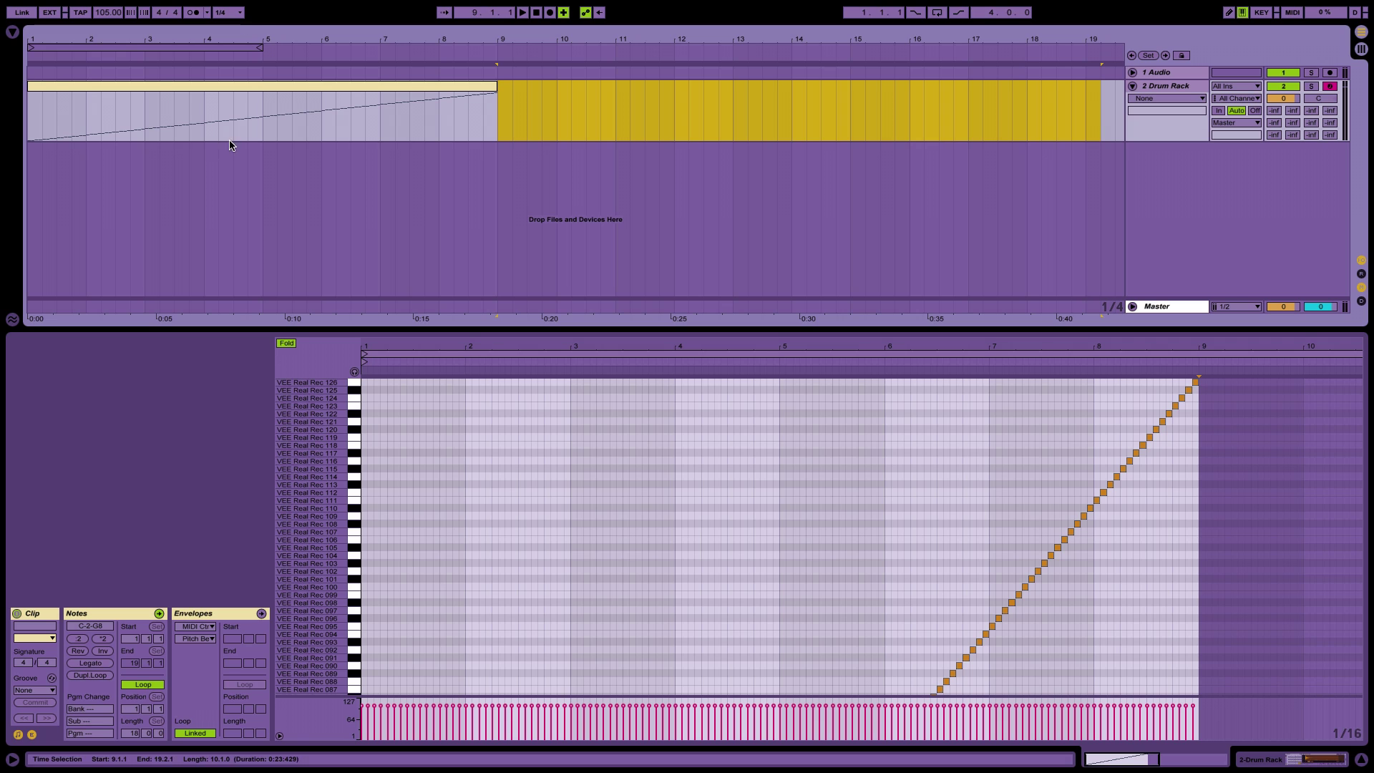
left_click_drag(260, 36, 319, 55)
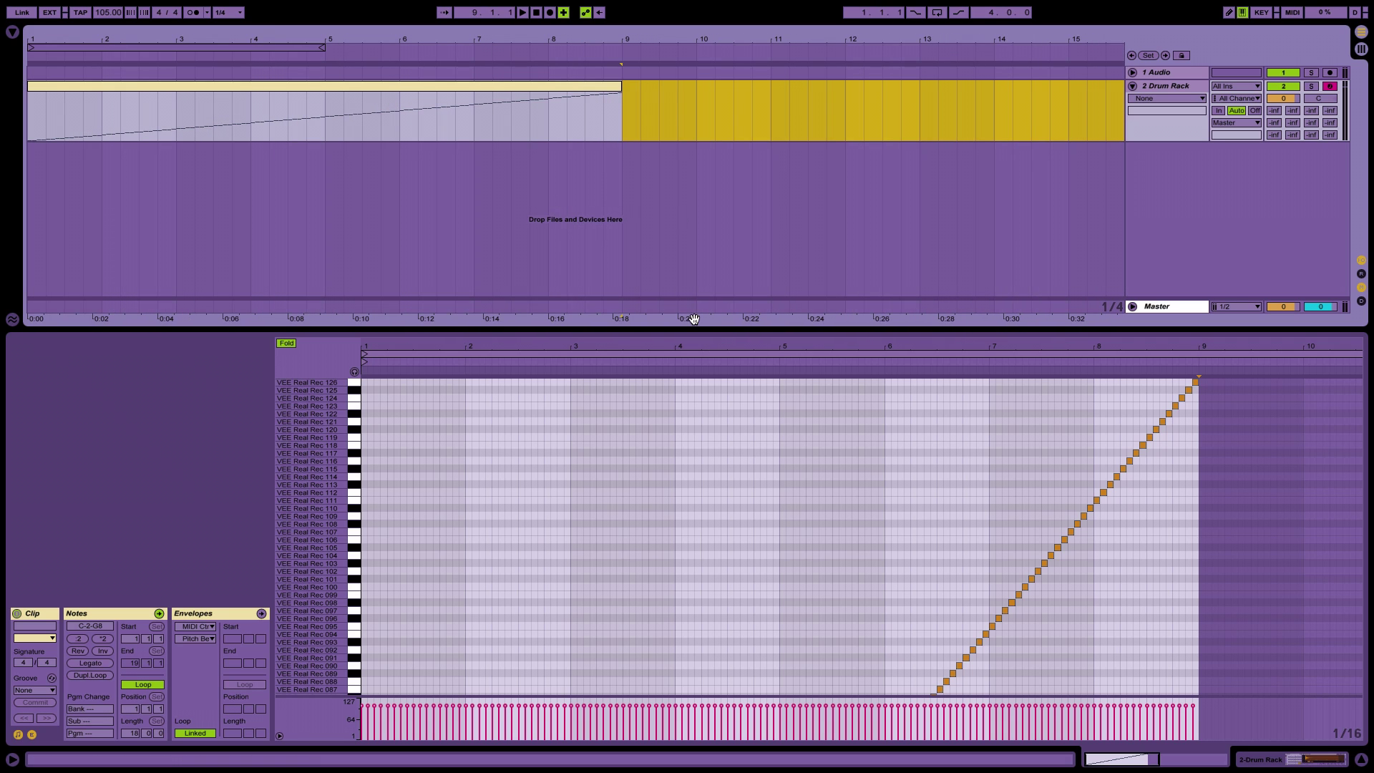
key("ctrl+alt+l")
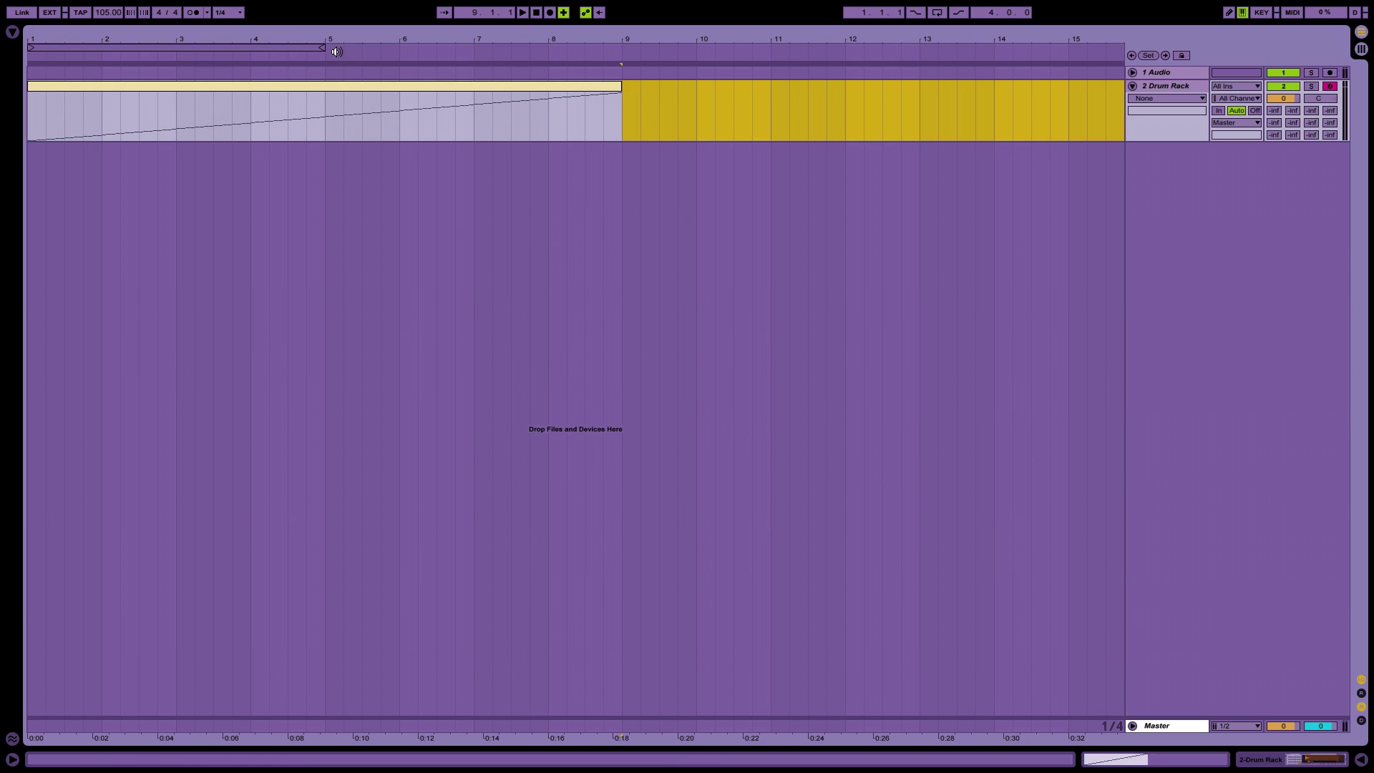
Move the trimmed eight-bar clip into the Drum Rack track's first Session View slot and open its notes
left_click(291, 86)
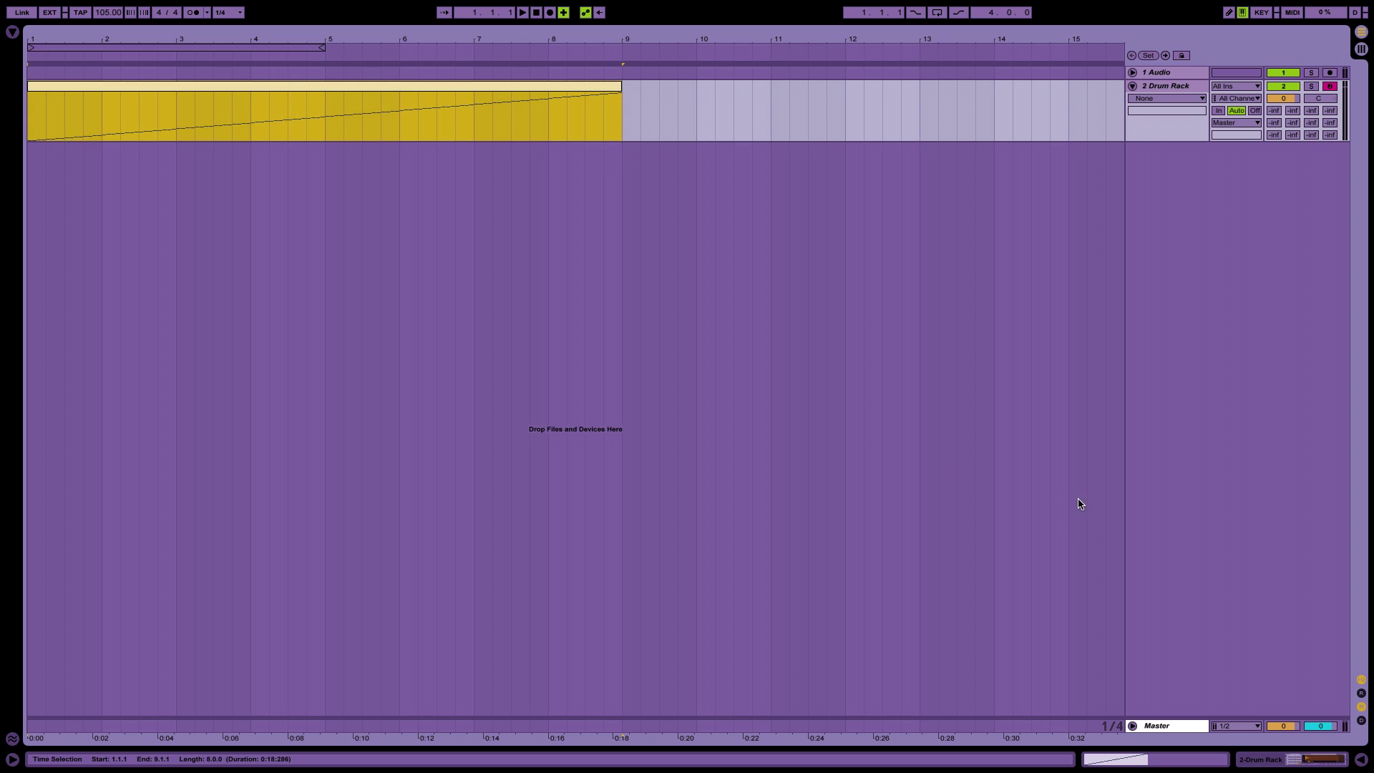
left_click_drag(374, 86, 116, 61)
key("Tab")
double_click(117, 60)
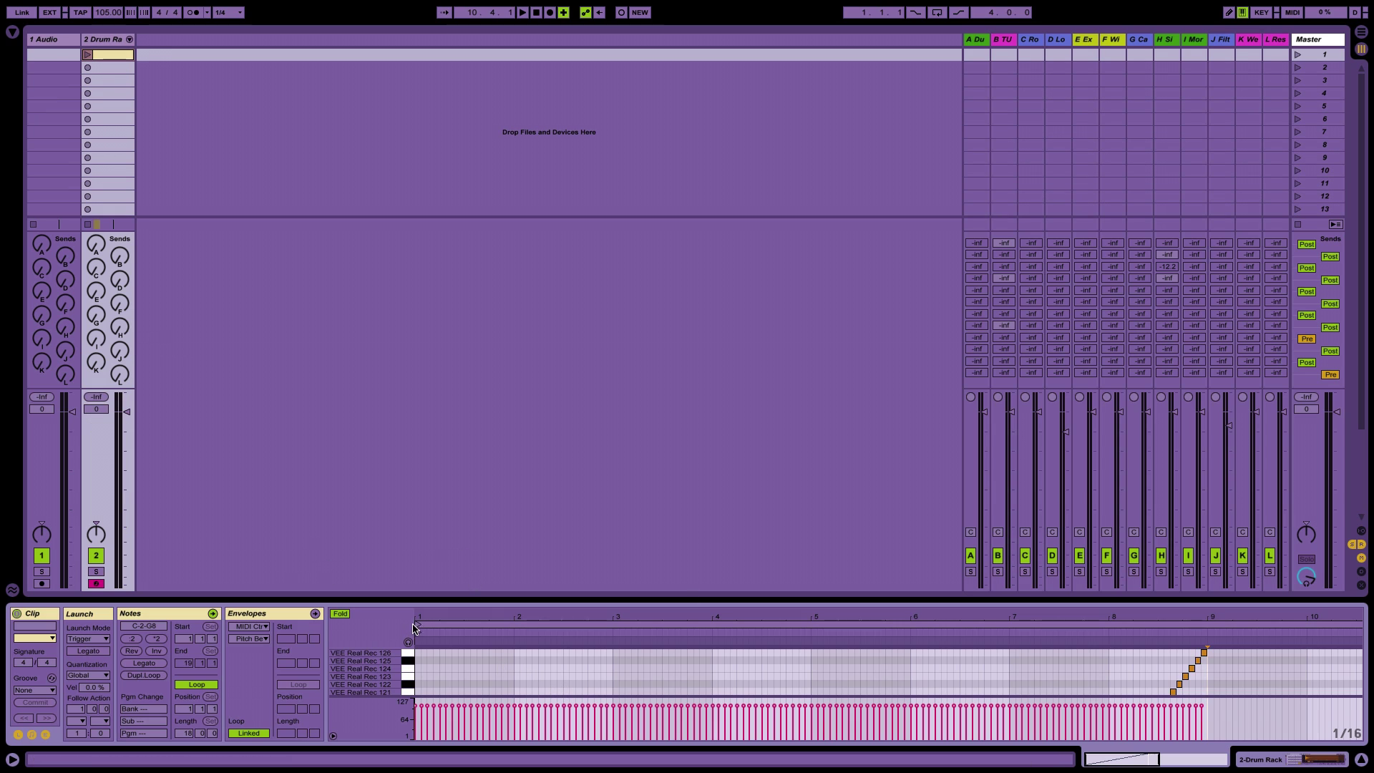
Shorten the clip's loop to a single 1/16 note at 1.1.1
left_click_drag(418, 628, 417, 625)
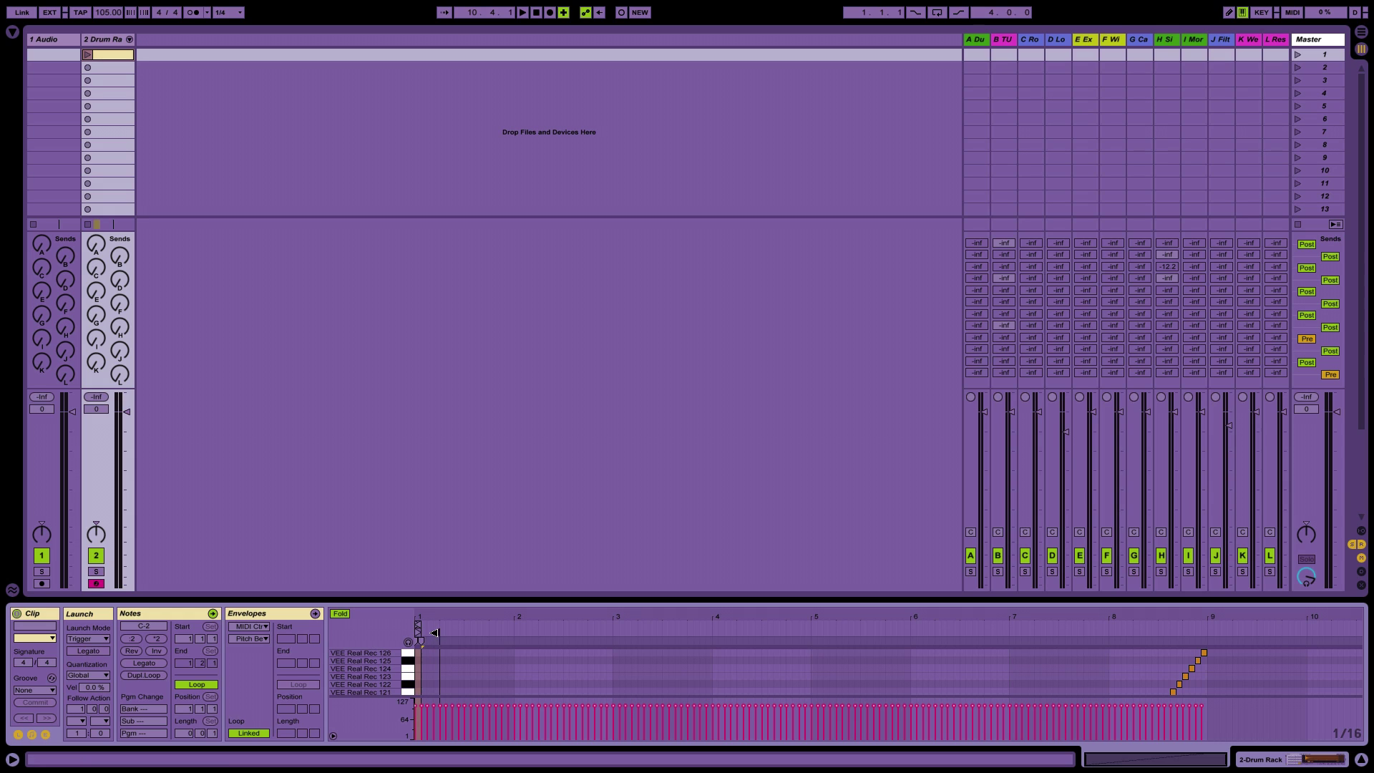
left_click_drag(419, 624, 1219, 624)
key("ctrl+z")
Duplicate the one-note clip down the track to scene 128, shifting each copy's loop one 1/16 note further, ending at 8.4.4
left_click(109, 54)
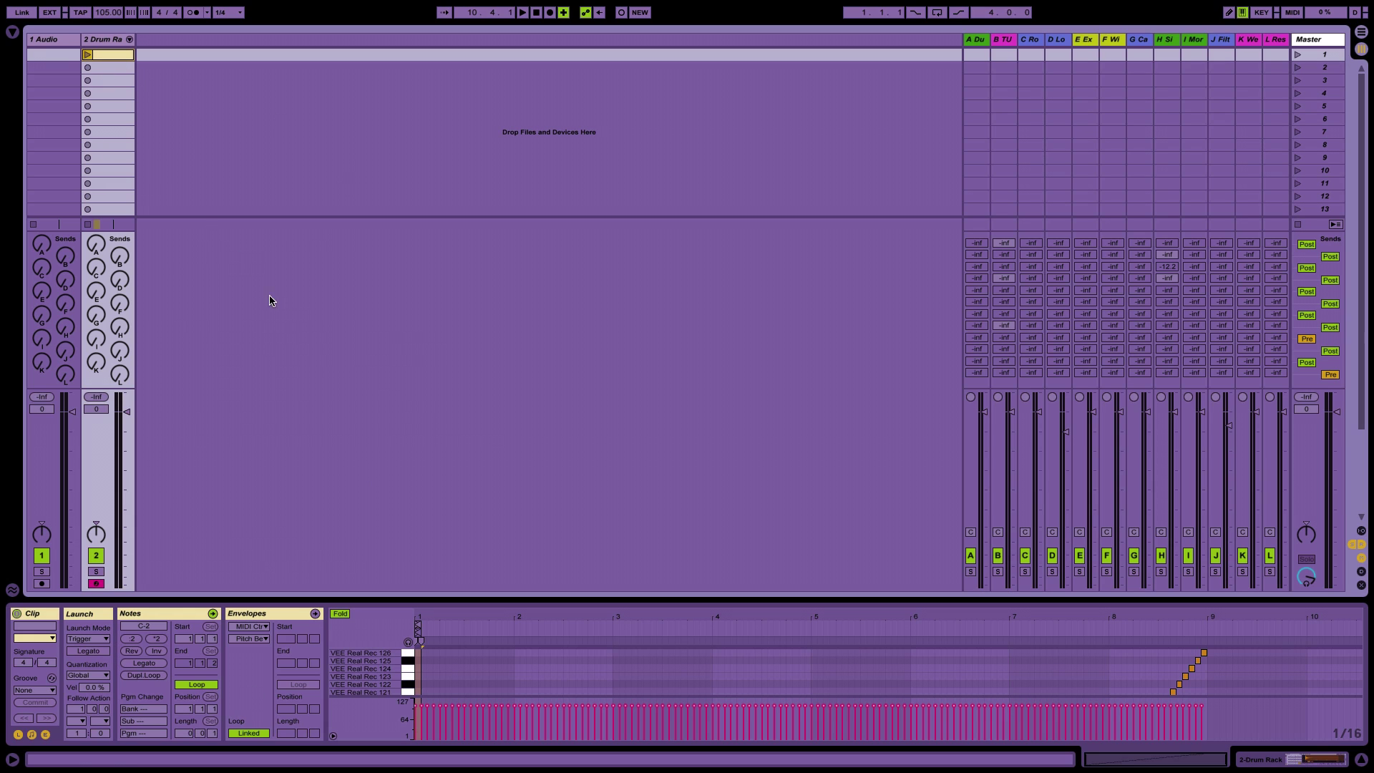
key("ctrl+d")
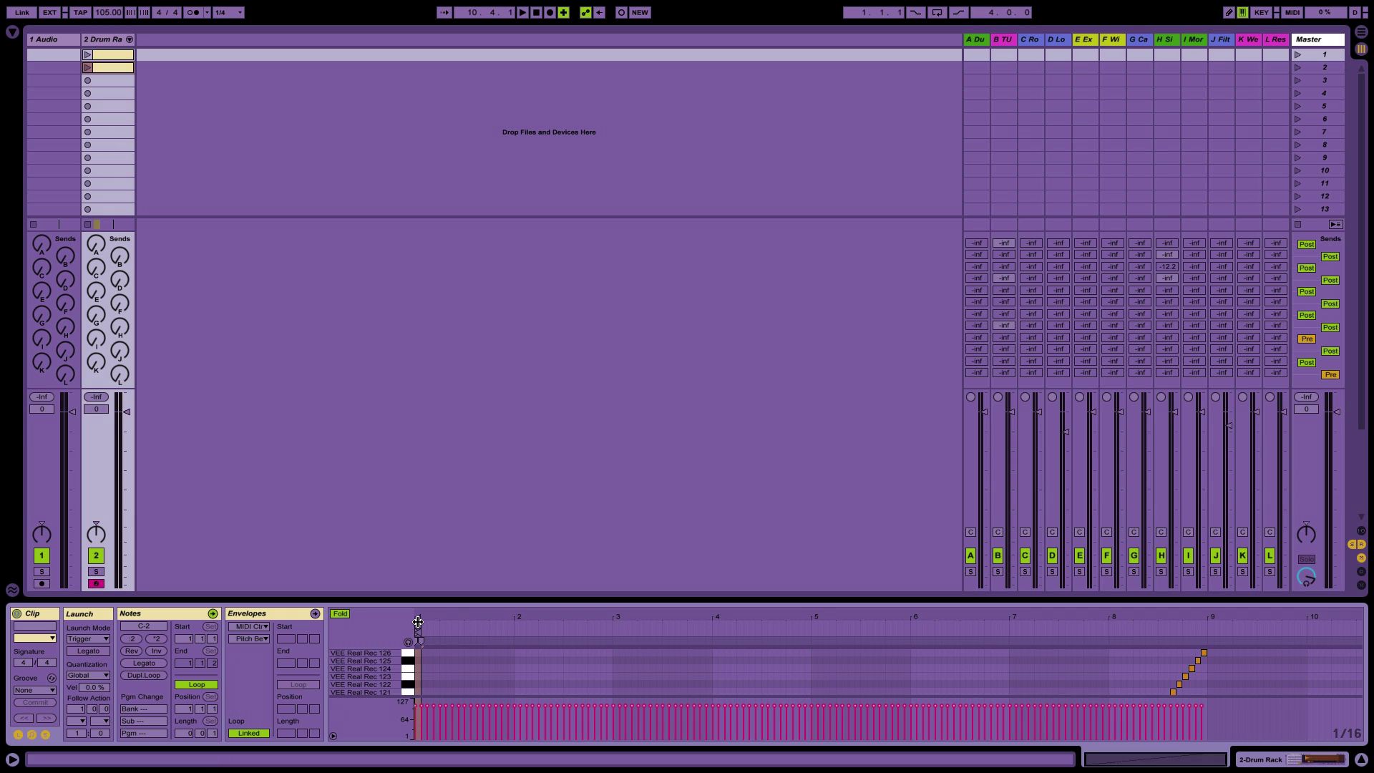
left_click_drag(417, 621, 422, 622)
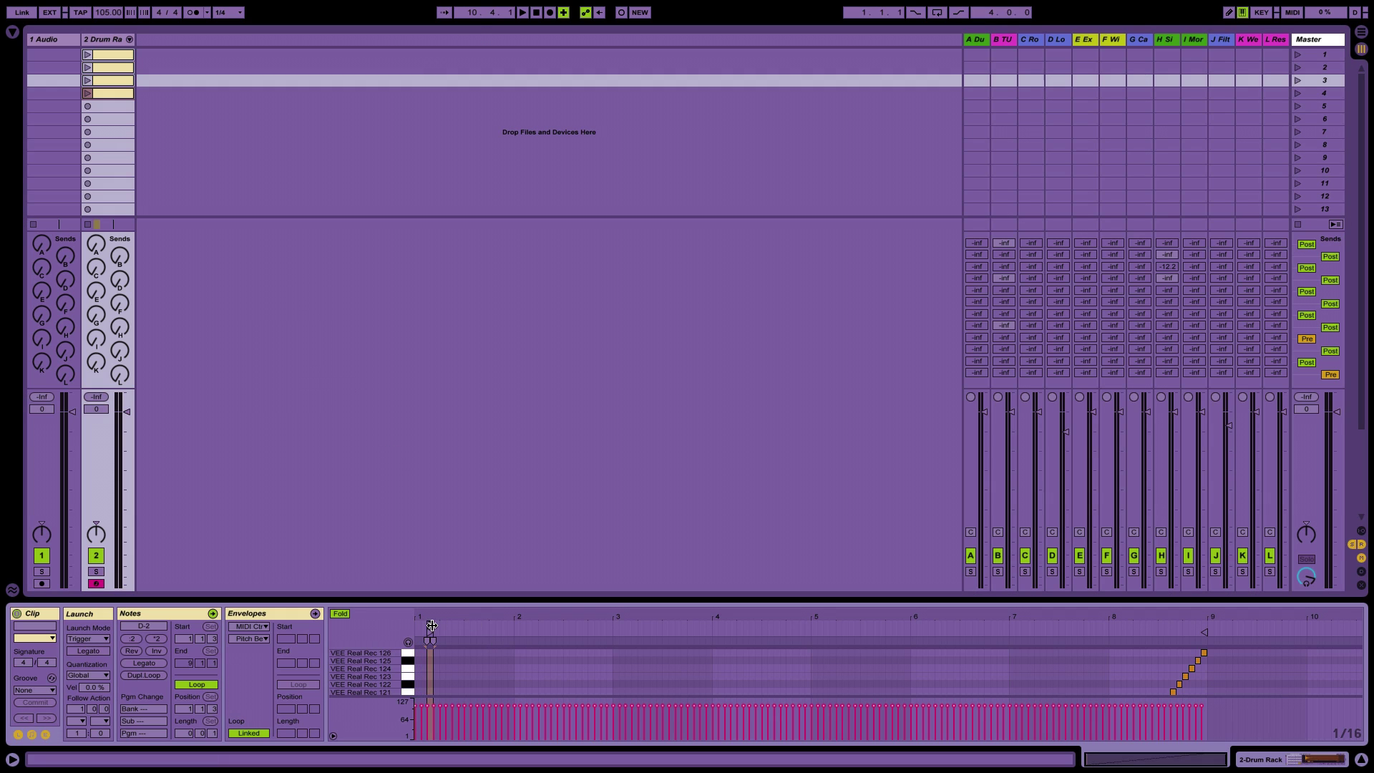
left_click_drag(430, 625, 435, 625)
left_click(117, 94)
key("ctrl+d")
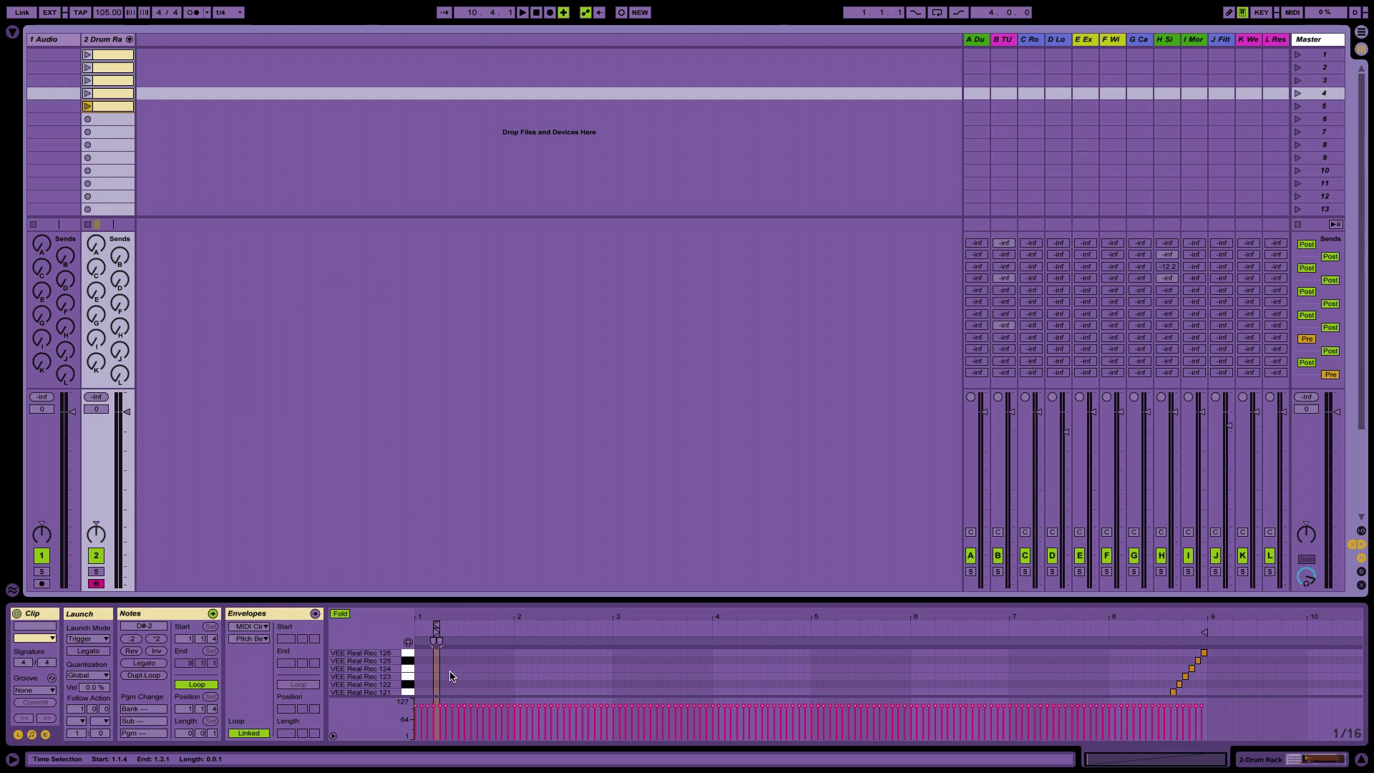
left_click_drag(435, 625, 442, 624)
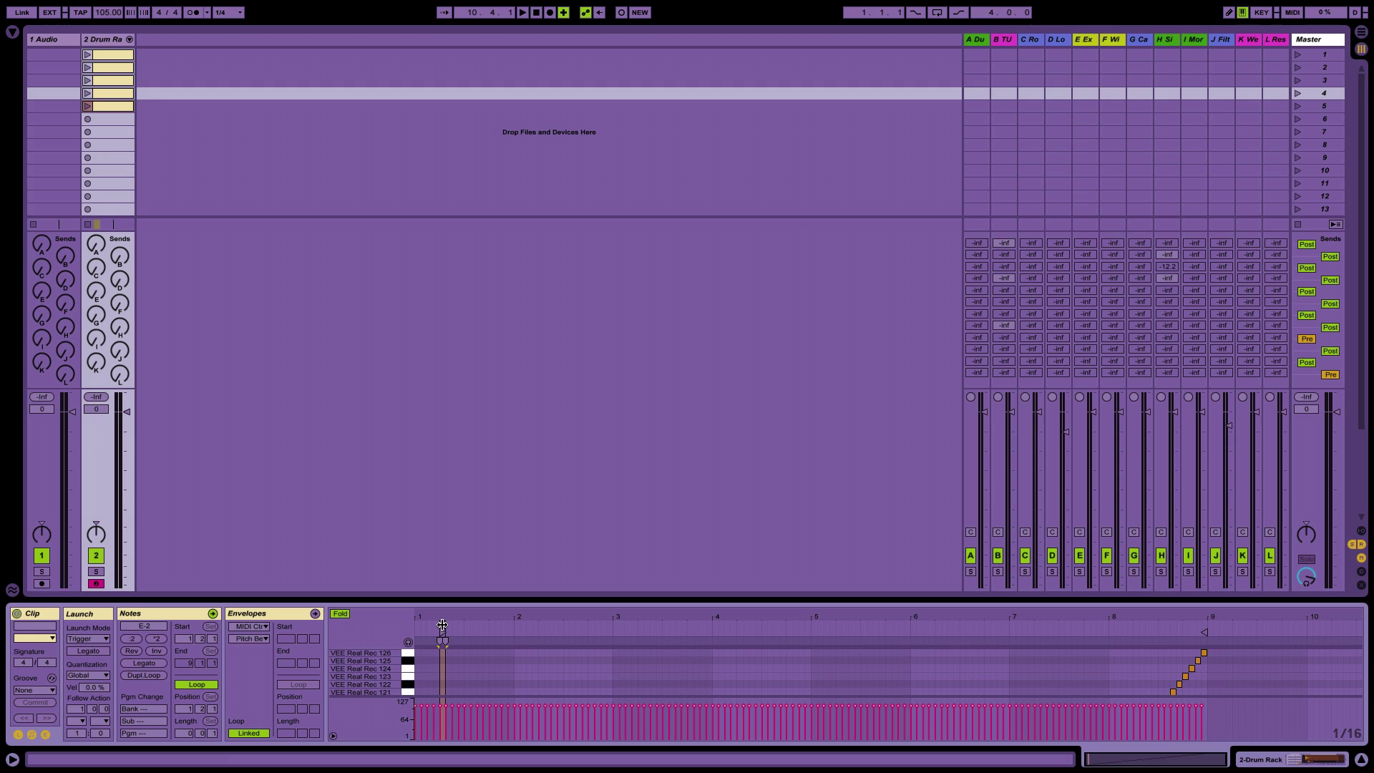
left_click(120, 104)
key("ctrl+d")
left_click_drag(442, 624, 449, 622)
left_click(116, 122)
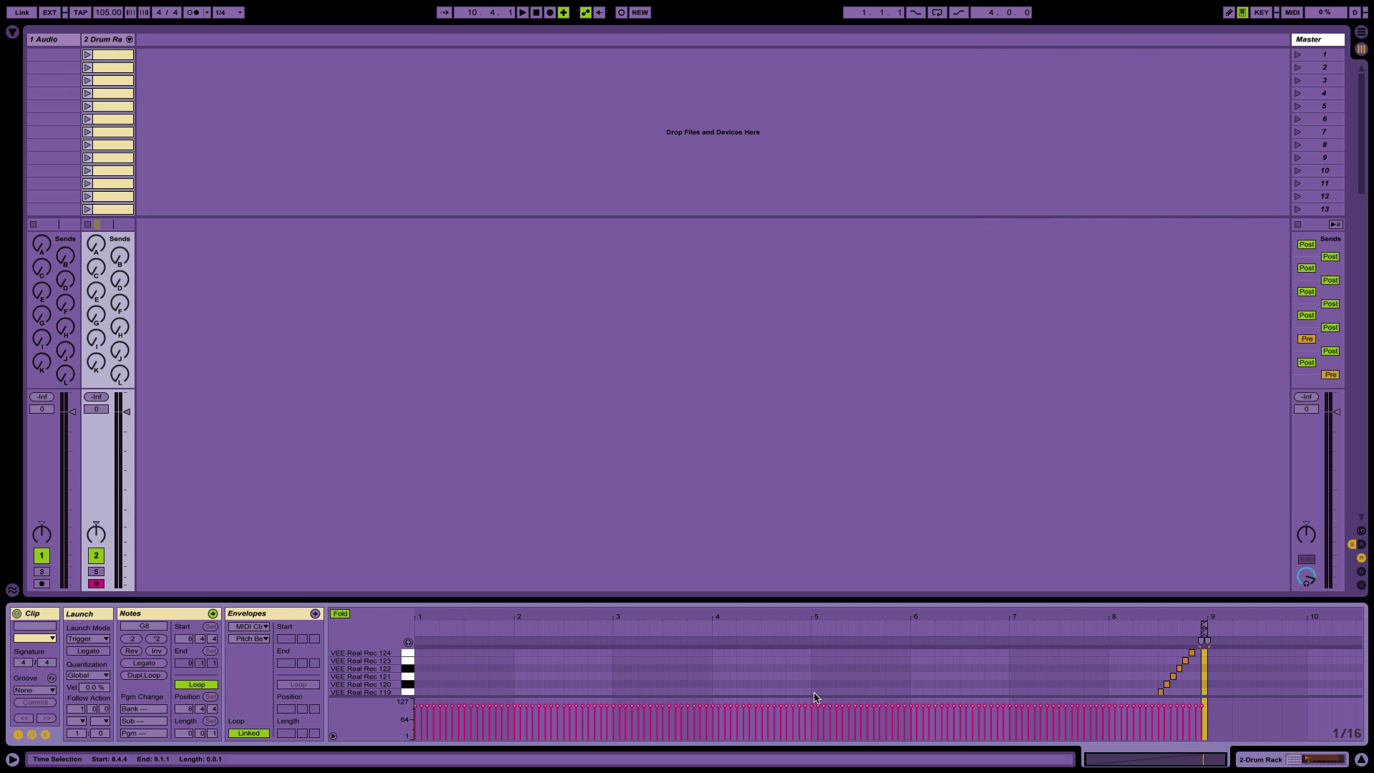
Select all 128 clips on the Drum Rack track and set their first follow action to Other
scroll(116, 112, "down", 6)
scroll(115, 112, "up", 6)
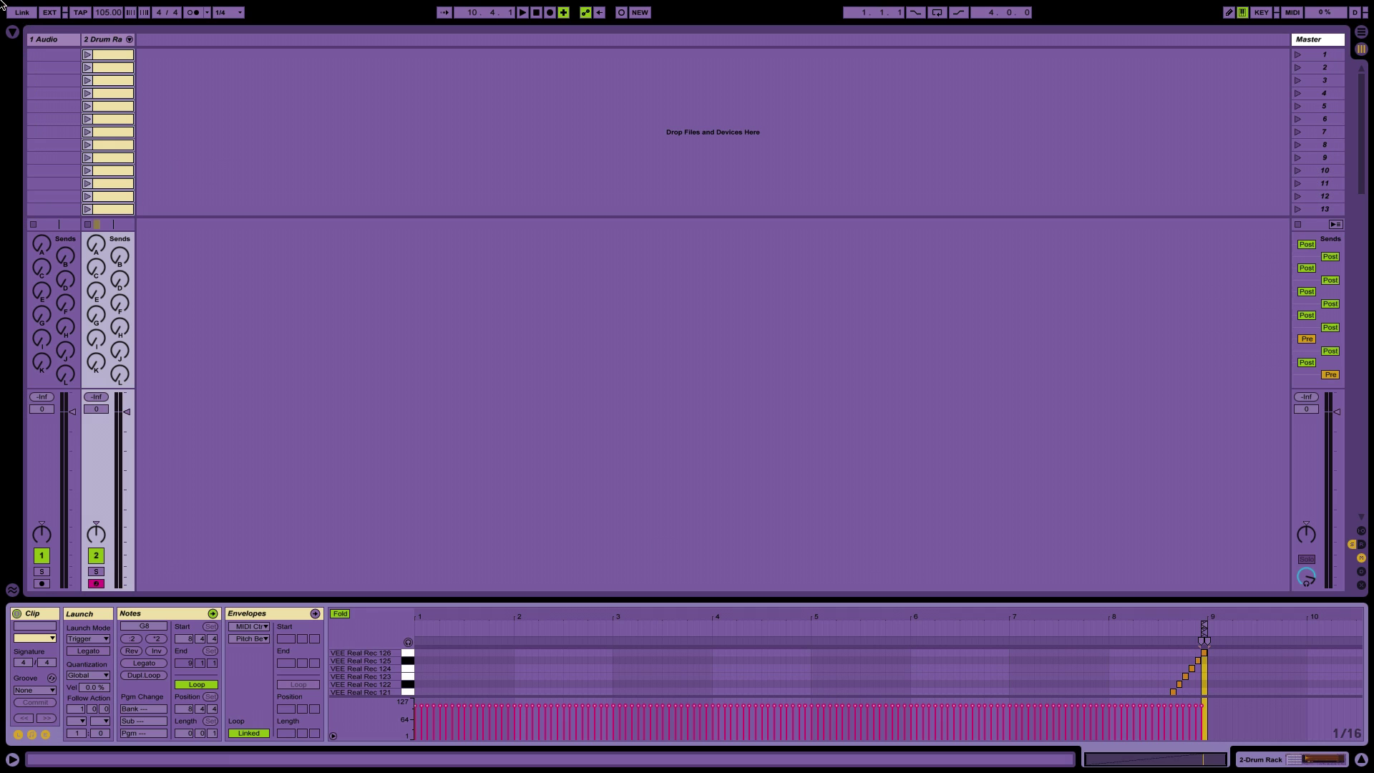
left_click(120, 55)
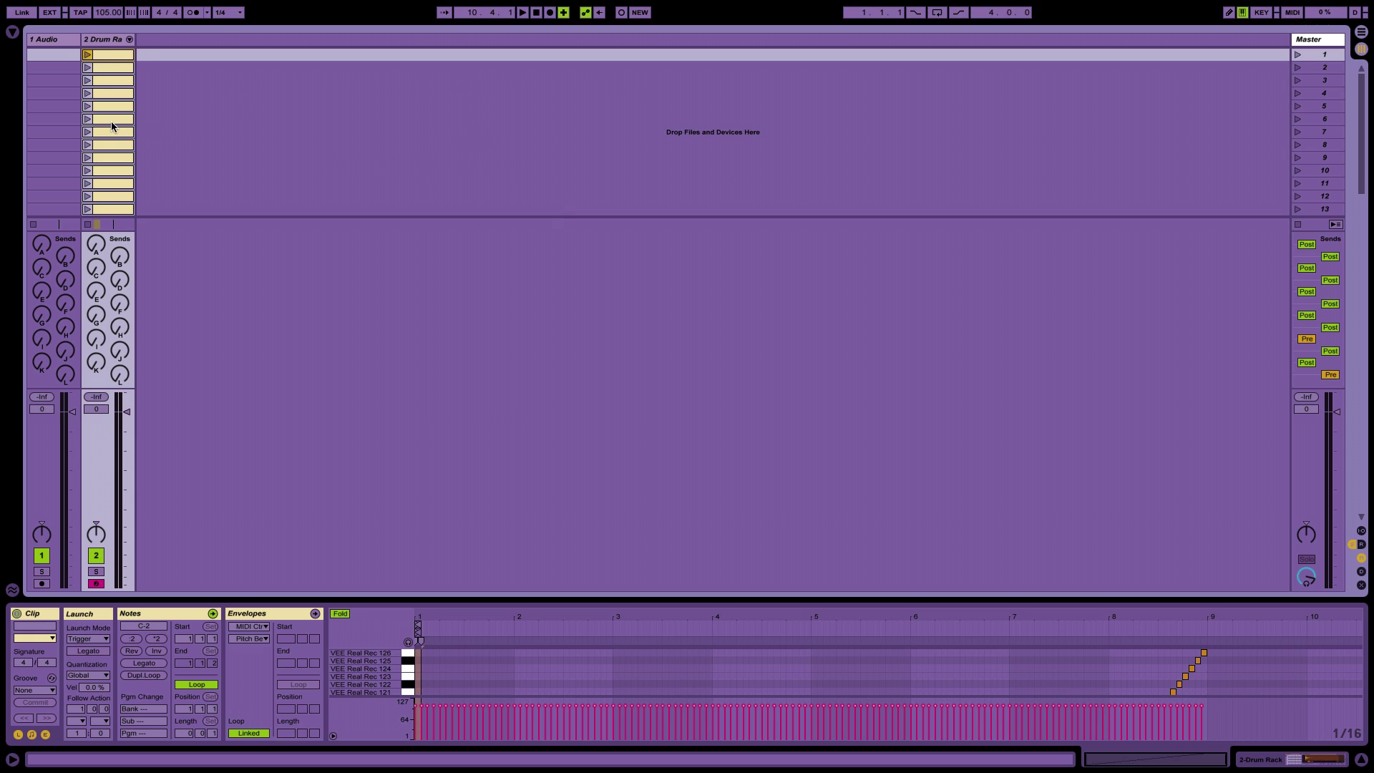
scroll(111, 126, "down", 20)
left_click(111, 207, "shift")
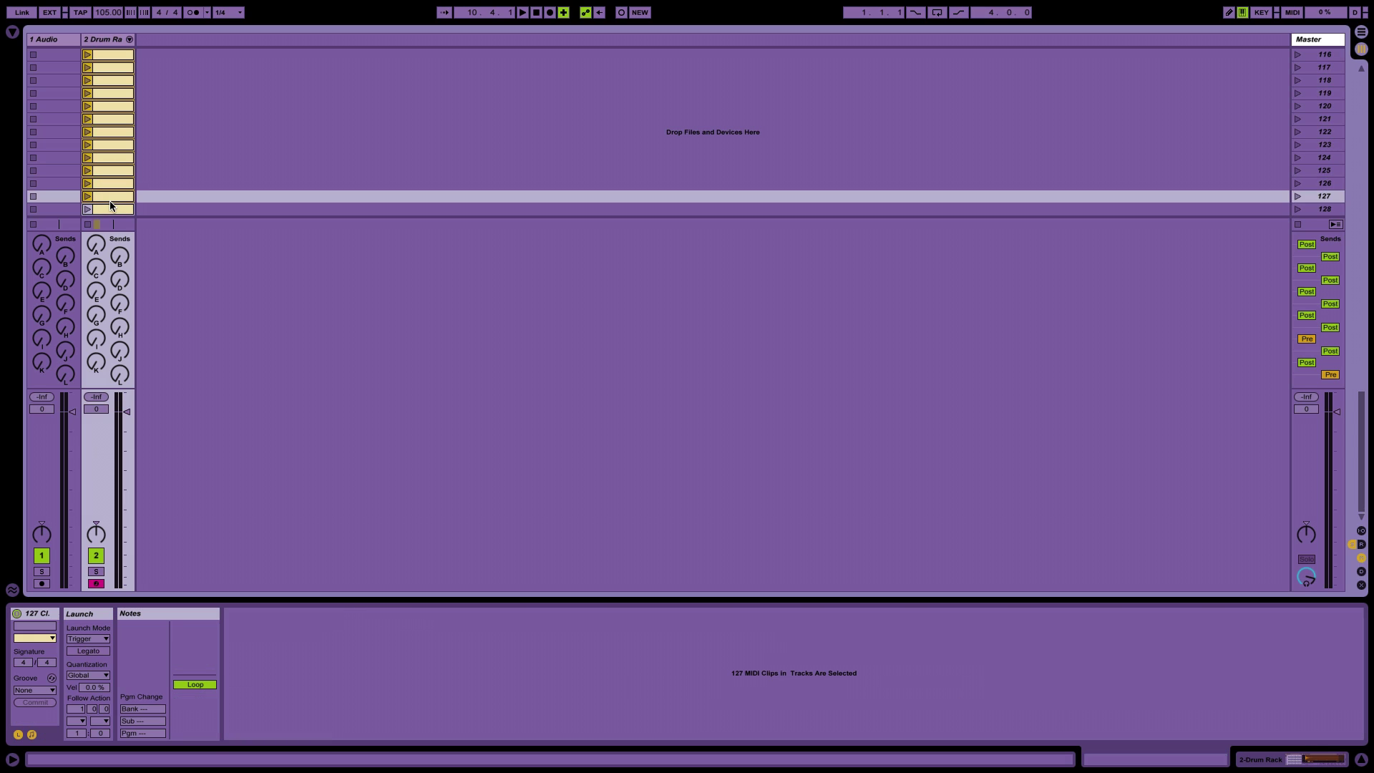
scroll(108, 198, "up", 15)
scroll(108, 198, "up", 10)
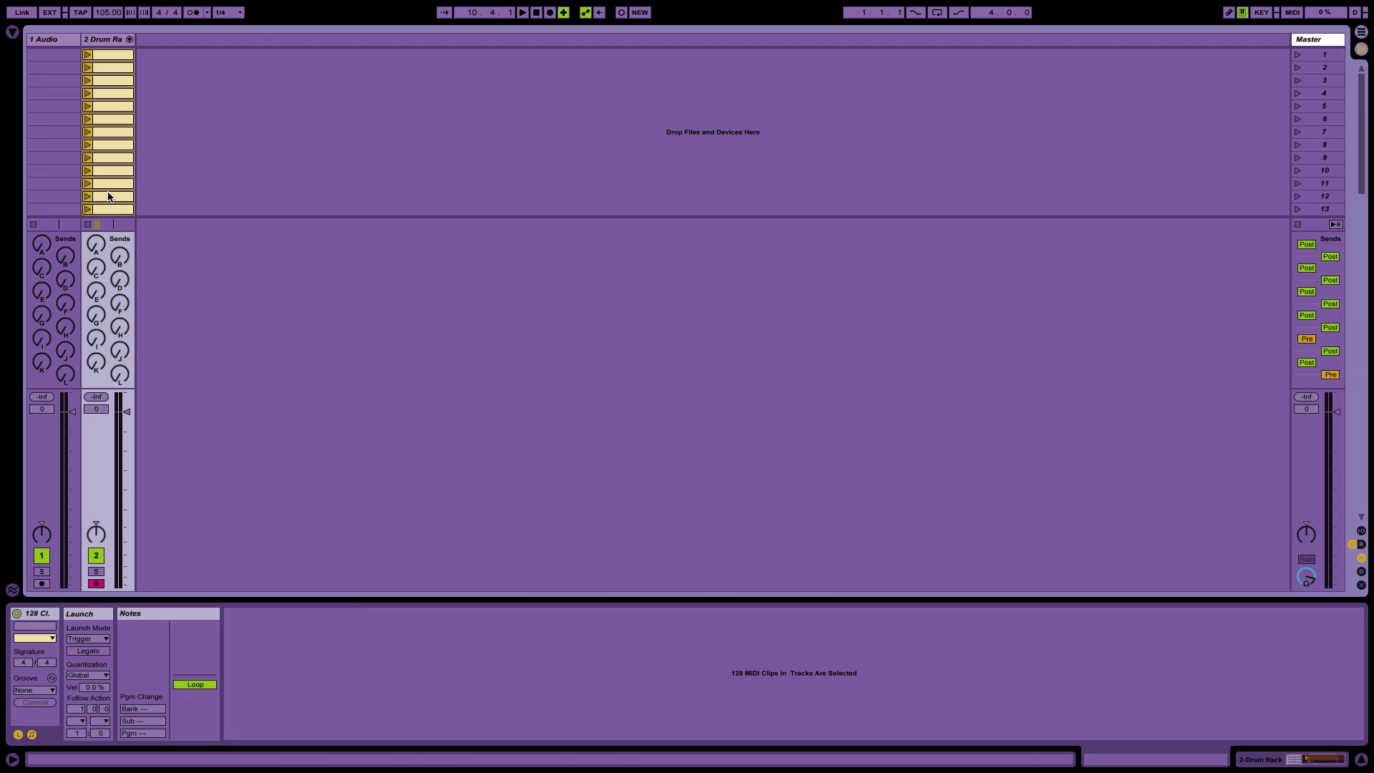
left_click(78, 722)
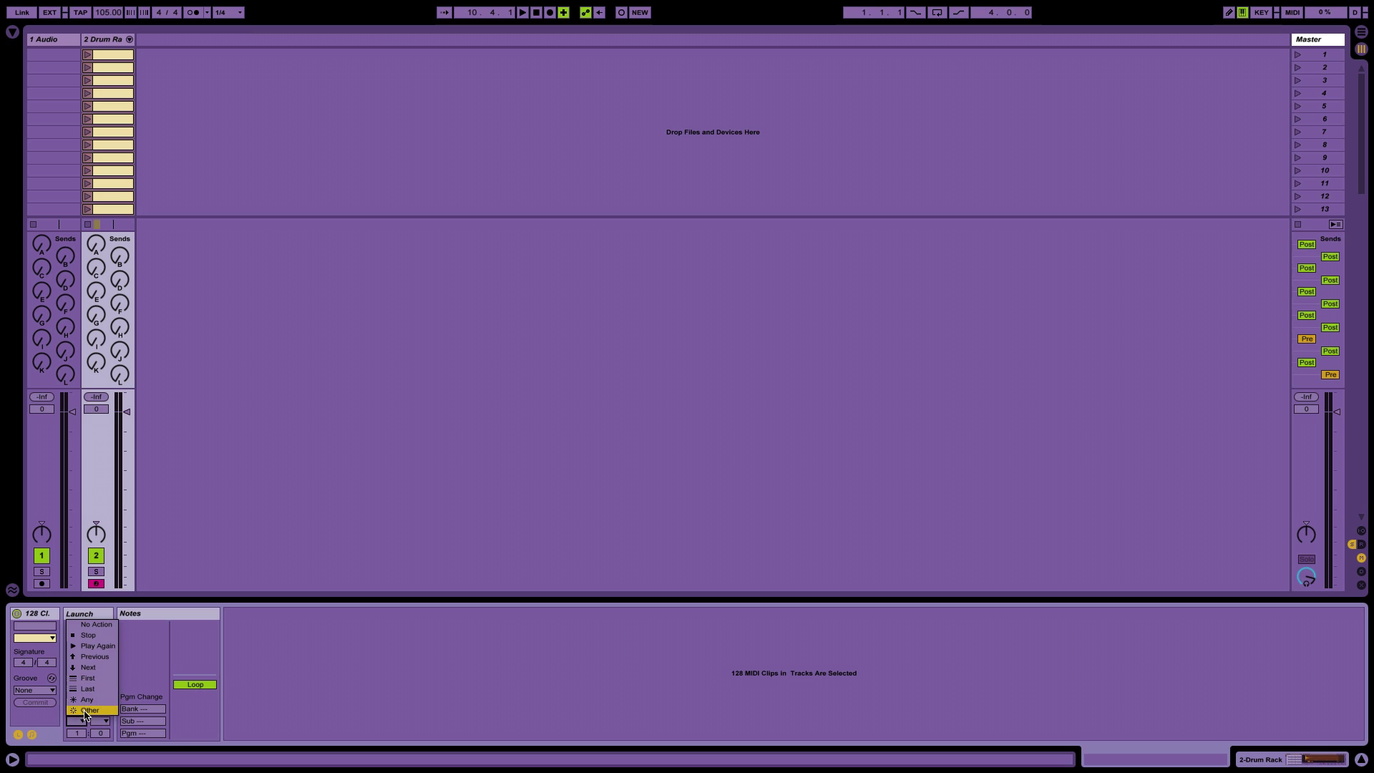
left_click(85, 710)
left_click(75, 721)
left_click(73, 724)
left_click(103, 723)
left_click(104, 723)
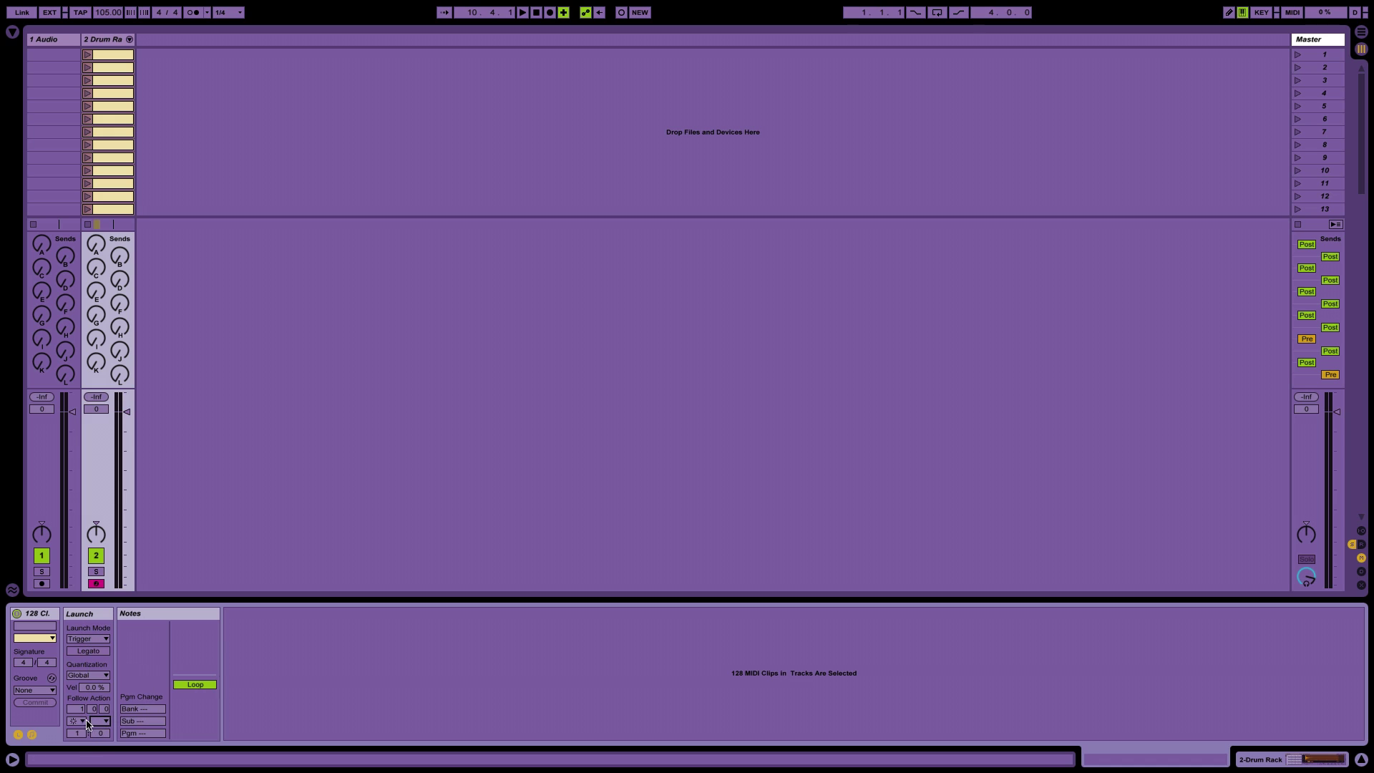
Set the selected clips' follow action time to 0.0.1 and turn off their looping
left_click(80, 710)
right_click(86, 186)
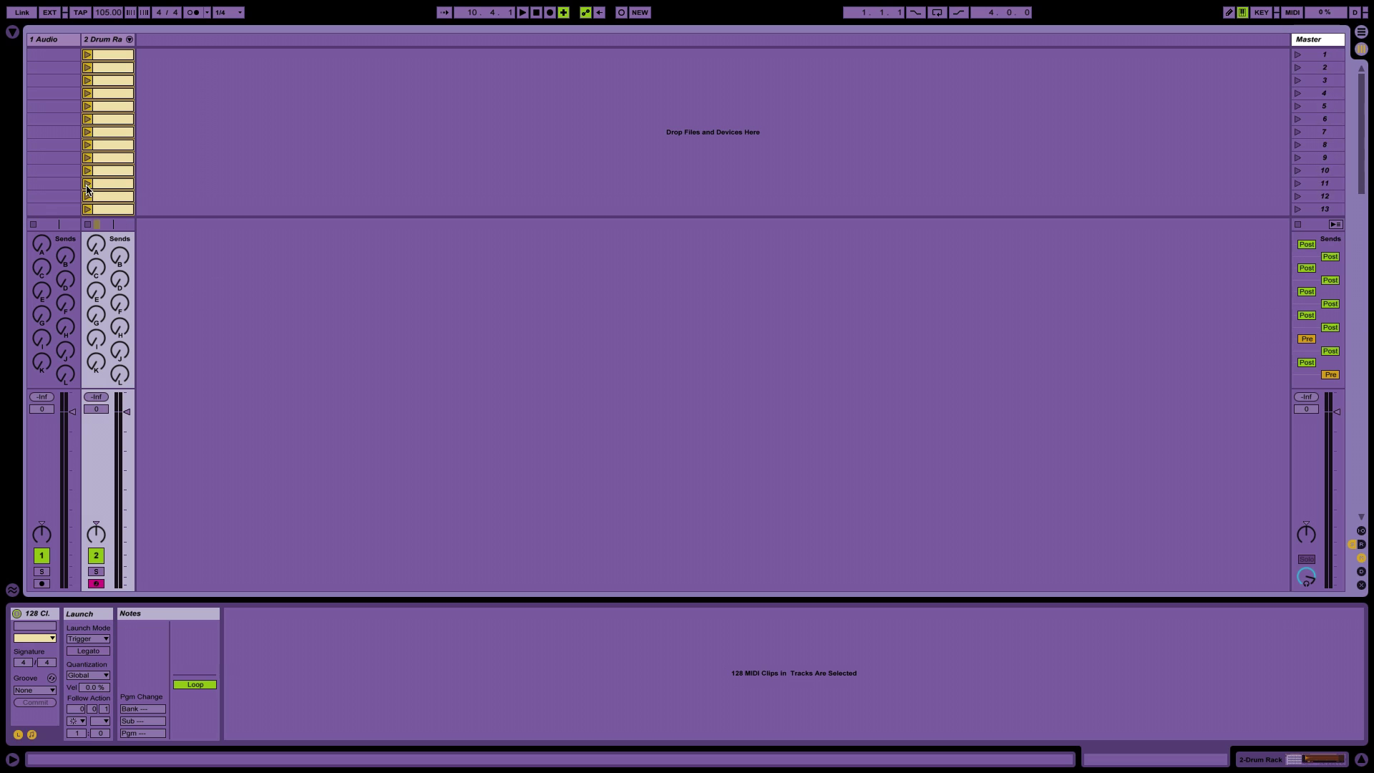
left_click(205, 689)
key("shift+Tab")
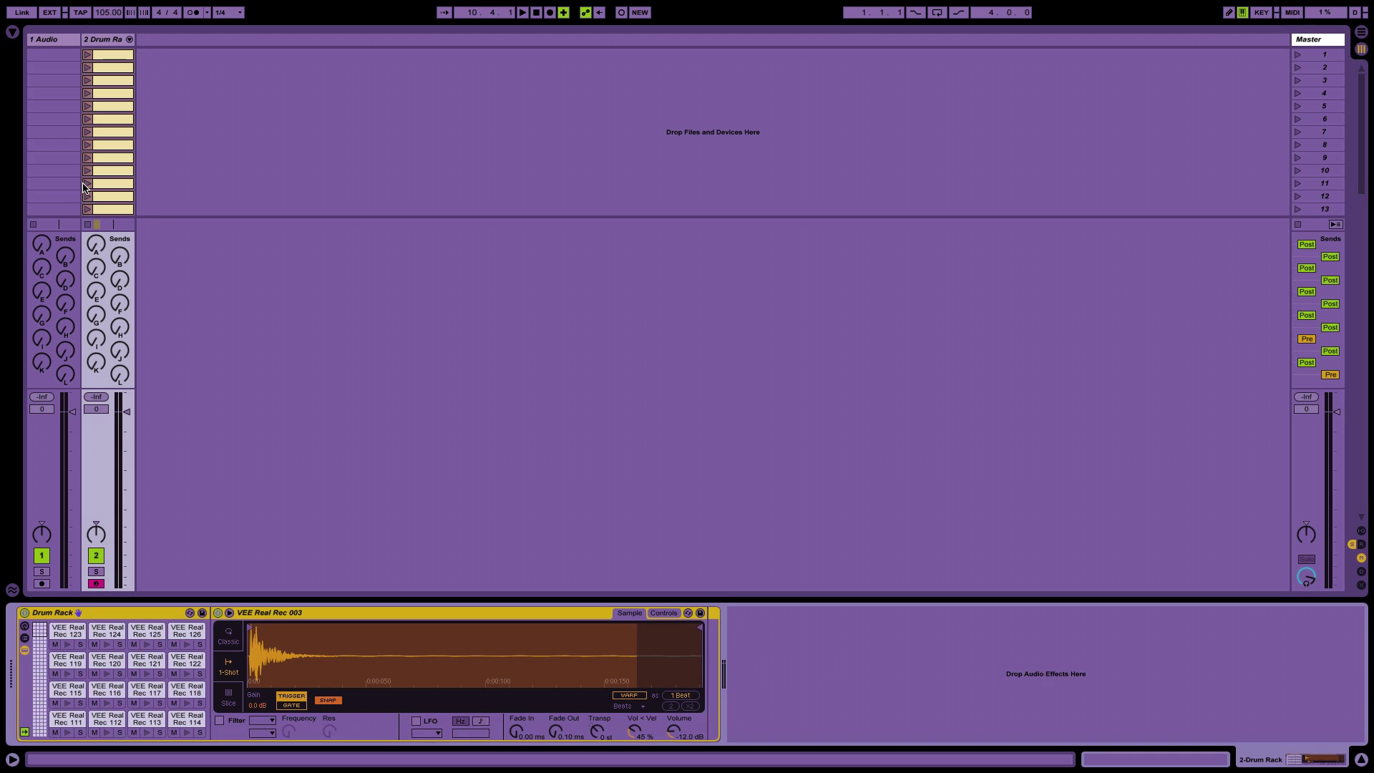
key("shift+Tab")
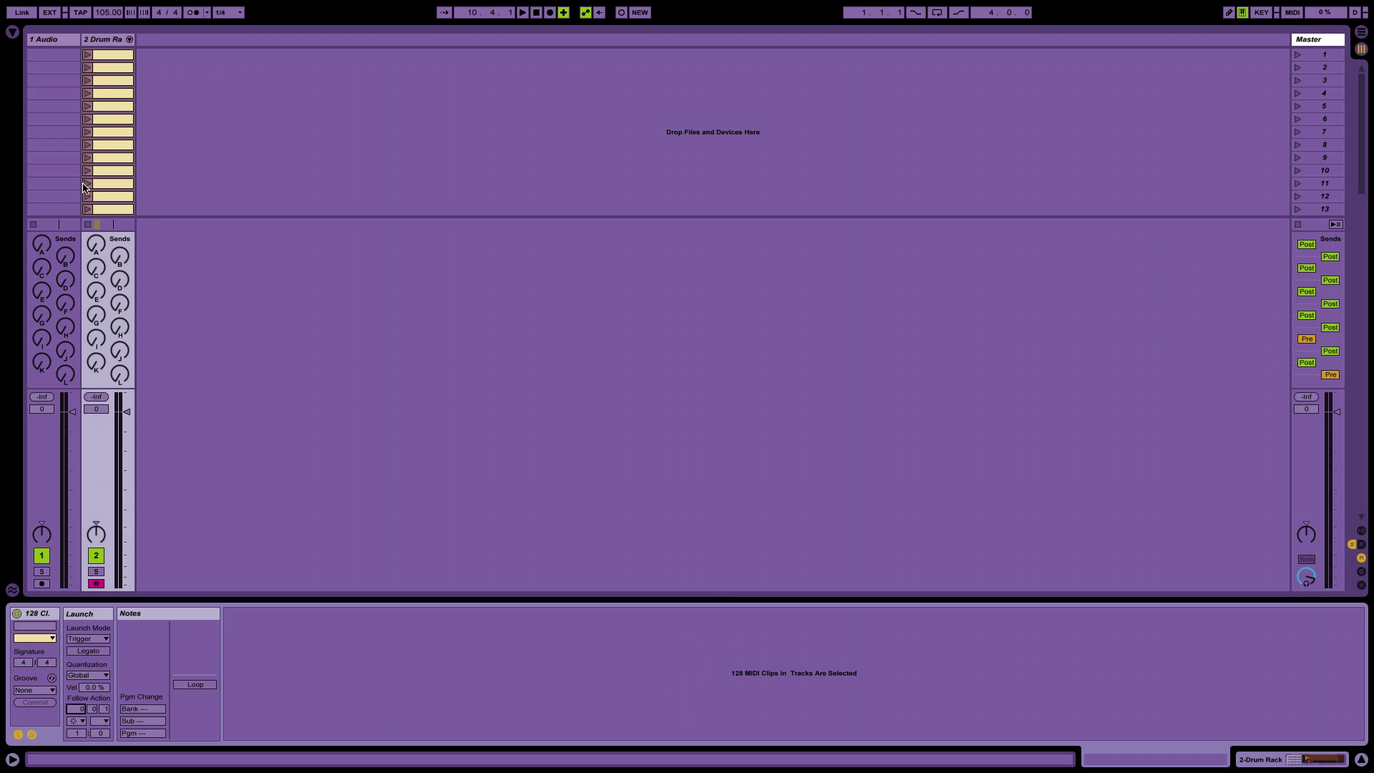
Launch the clip in scene 3 to audition the follow-action sequence, then select the clips down to scene 128
left_click(88, 83)
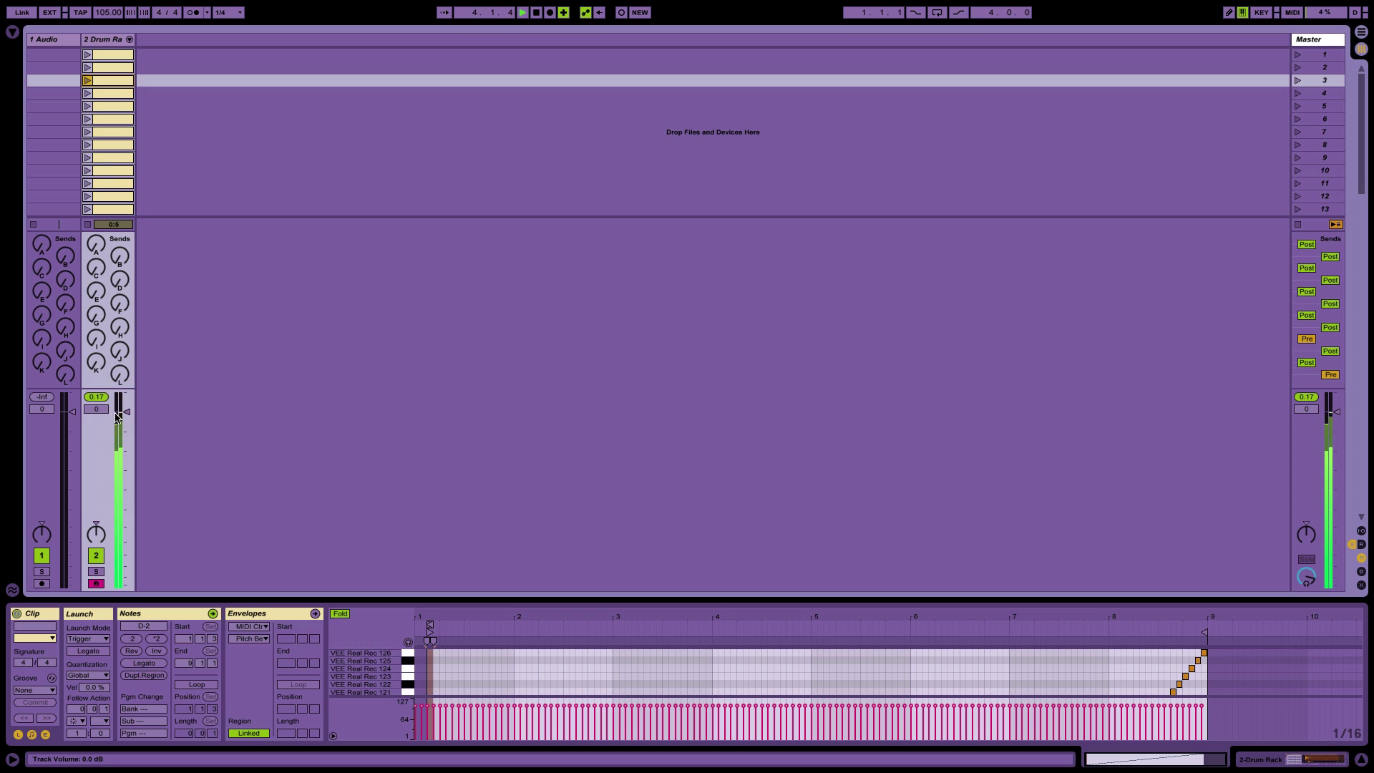
left_click(121, 55)
scroll(102, 101, "down", 20)
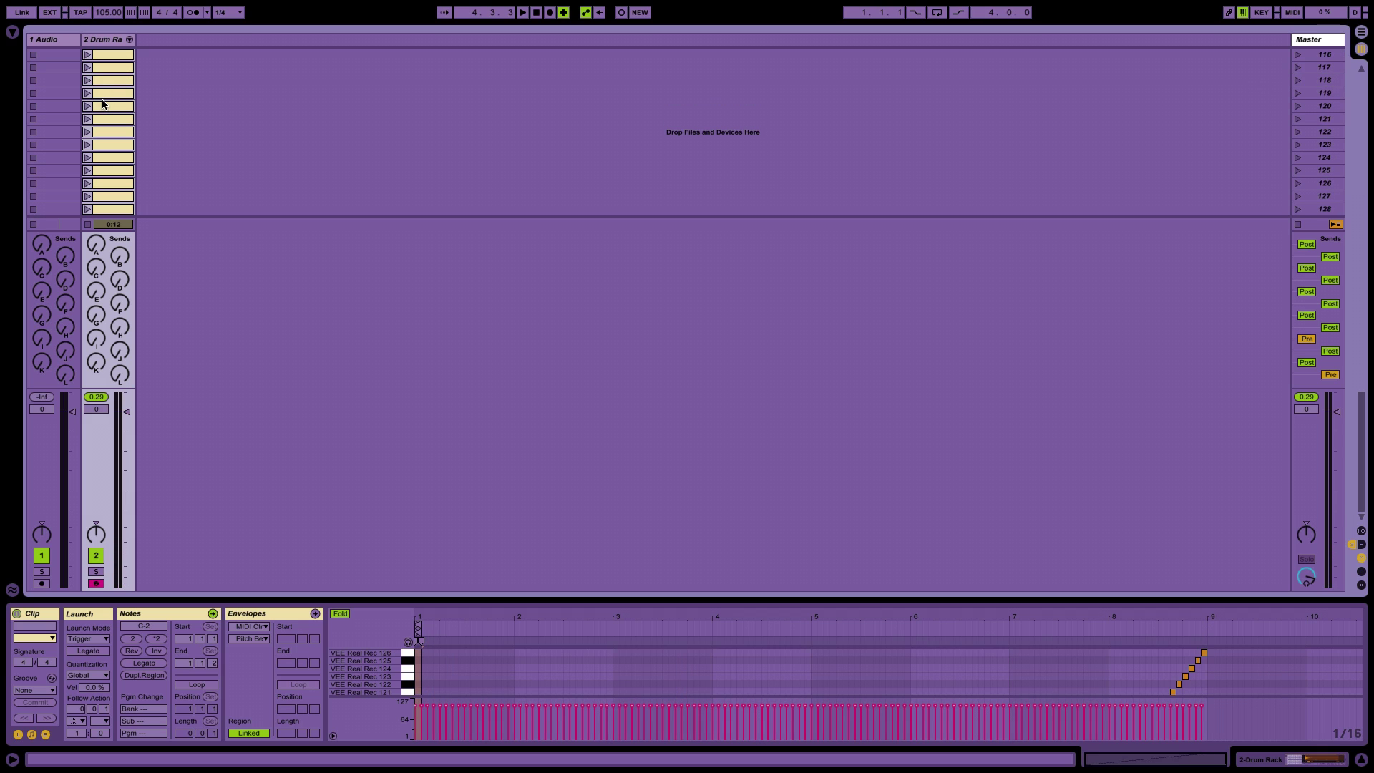
left_click(143, 209)
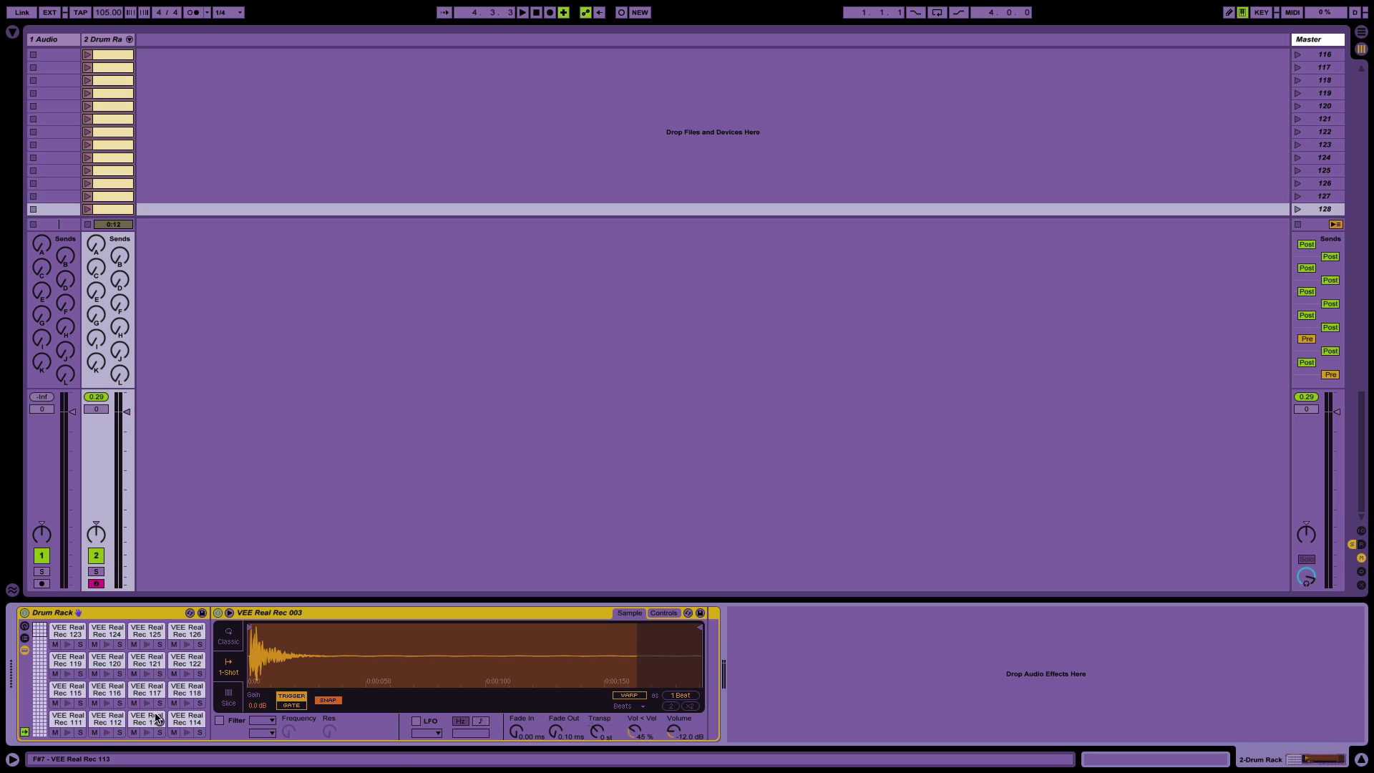
Inspect the samples on the VEE Real Rec 123 and 126 pads, then return to the Drum Rack's lowest pads
left_click(71, 632)
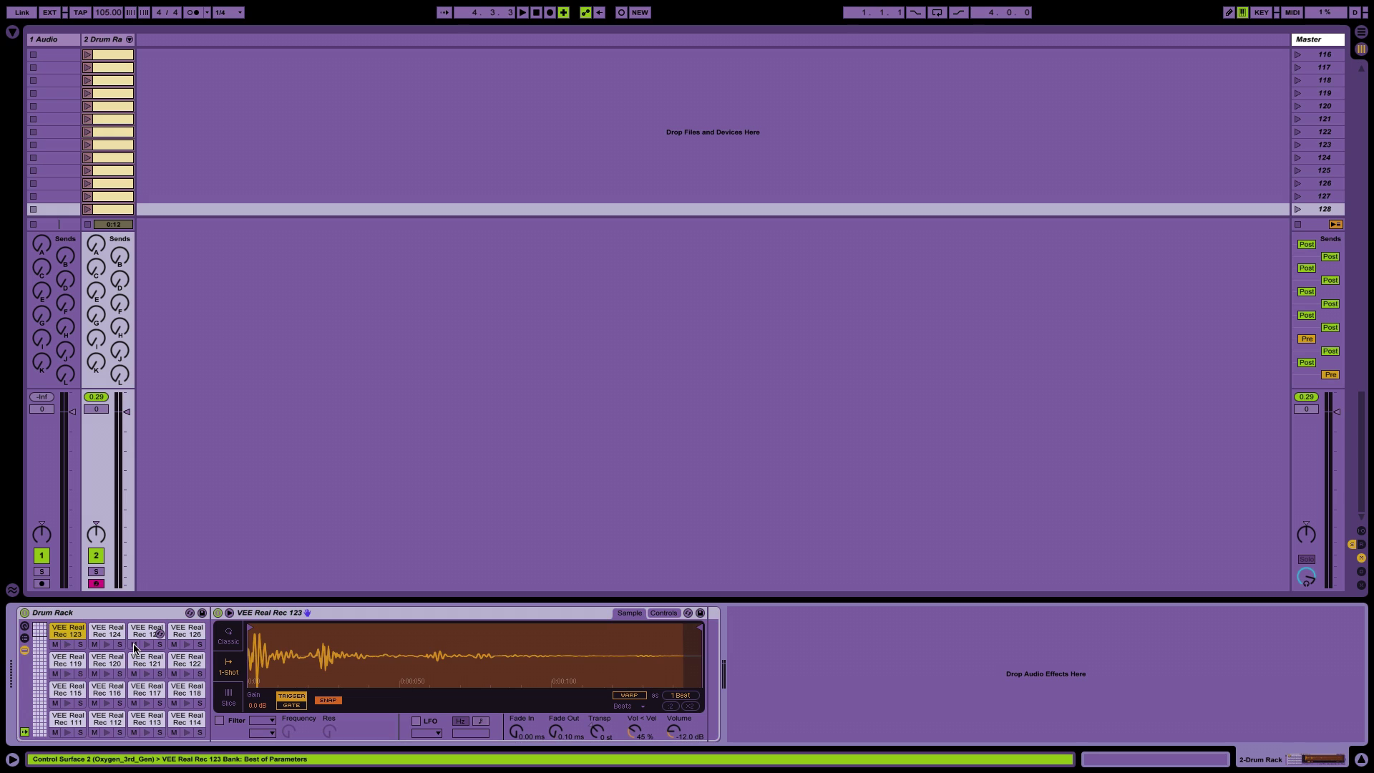
left_click(186, 630)
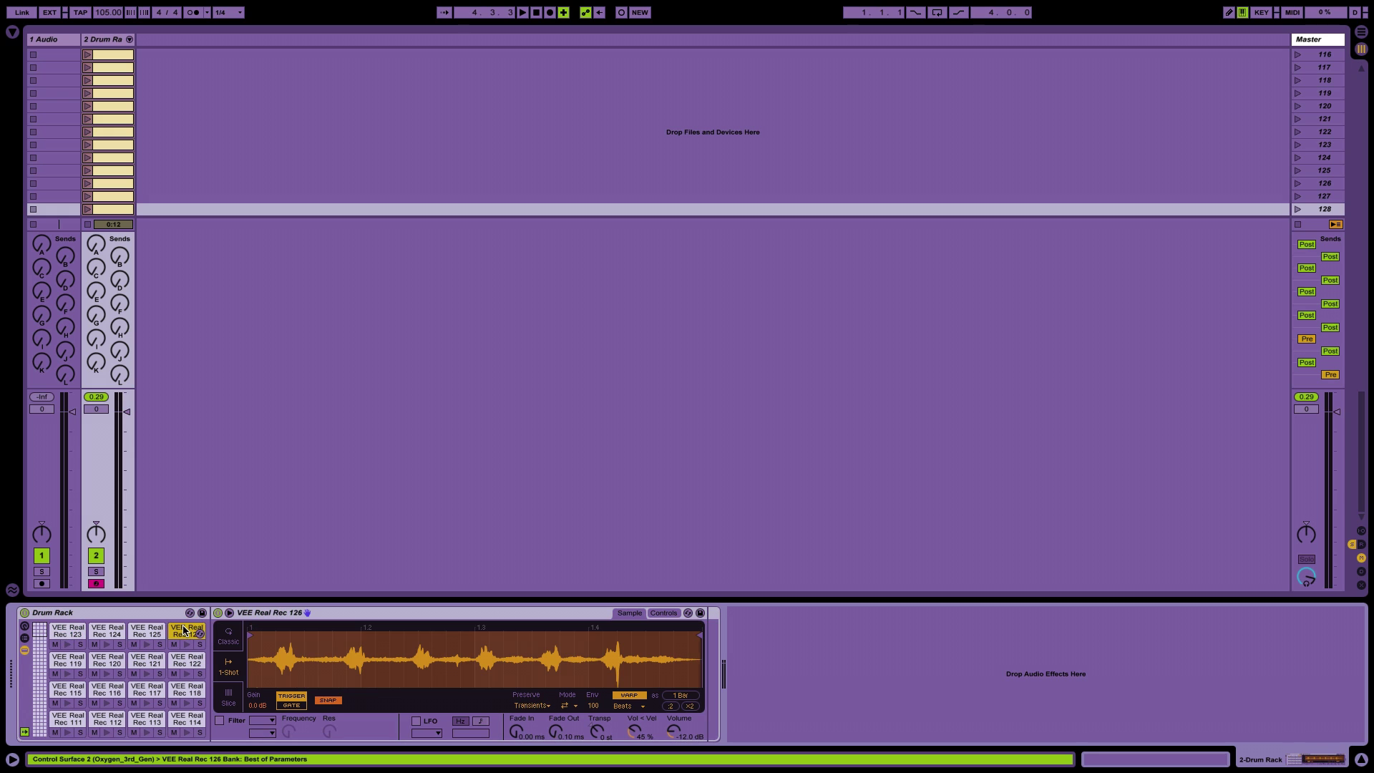
scroll(181, 650, "down", 20)
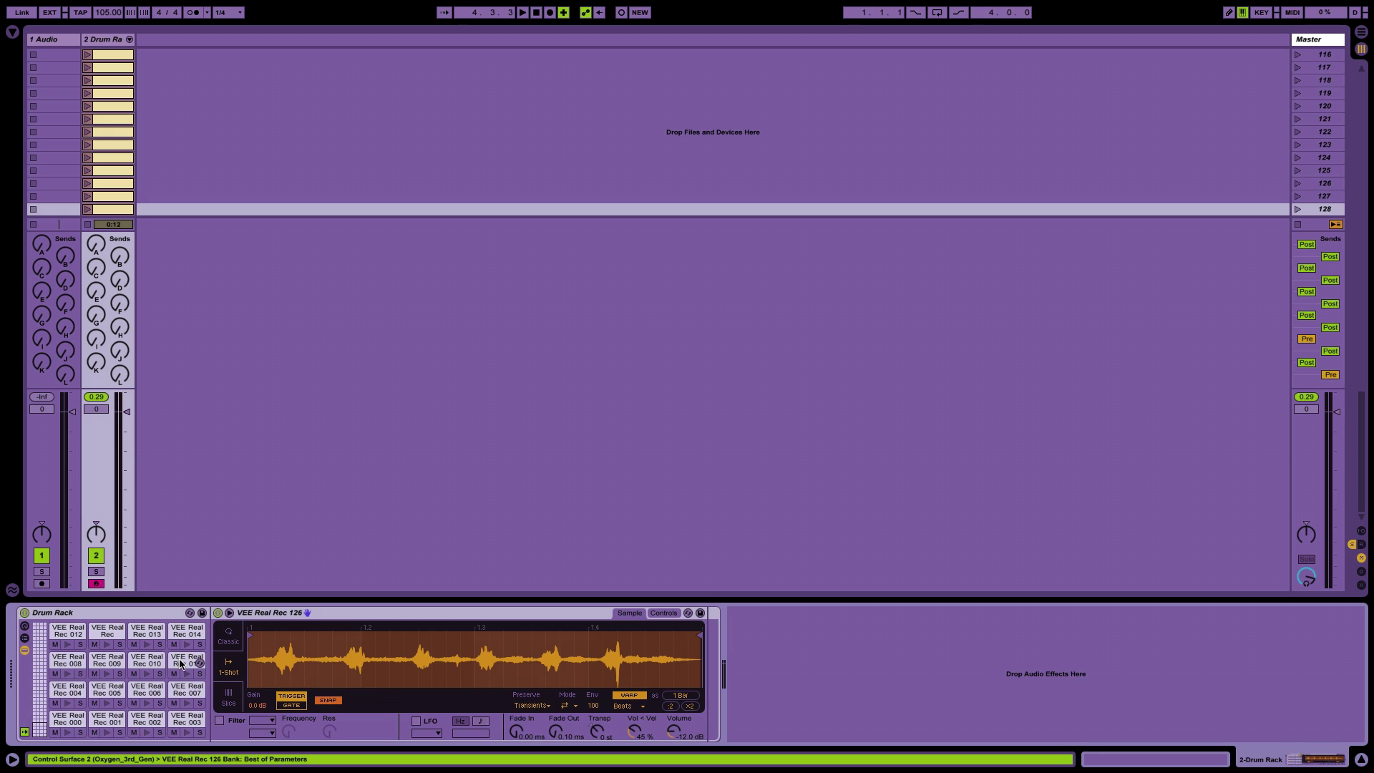
Convert the Simpler on the VEE Real Rec 000 pad to Sampler
left_click(64, 718)
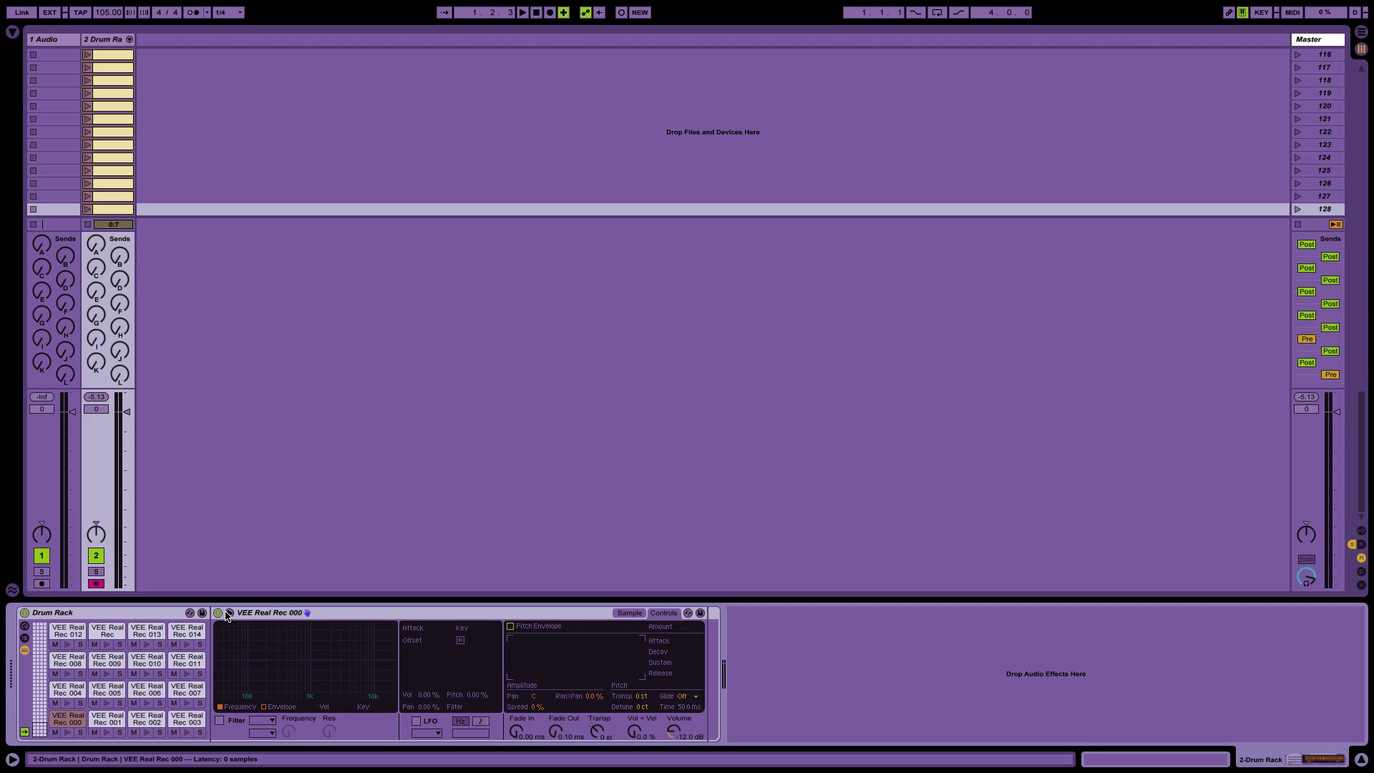
left_click(229, 613)
left_click(229, 613)
right_click(239, 614)
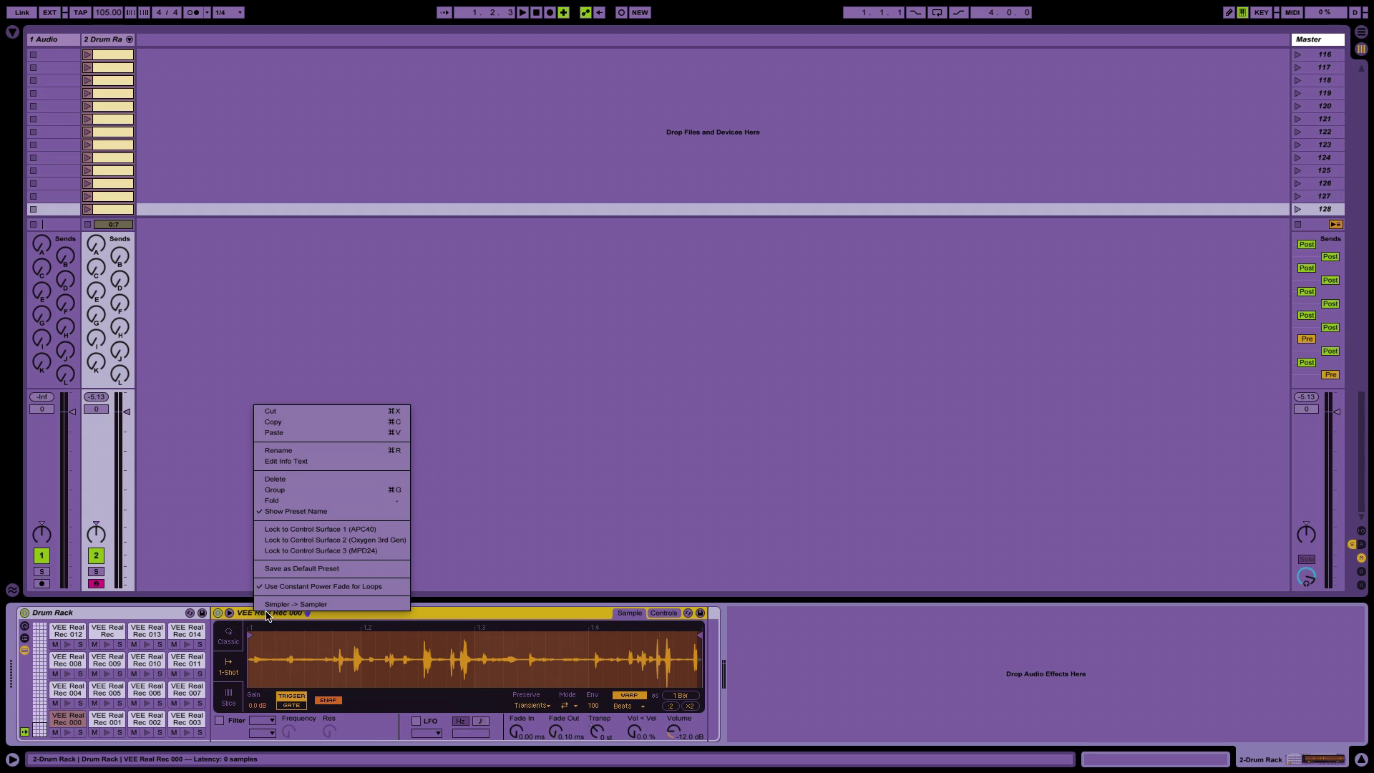
left_click(329, 604)
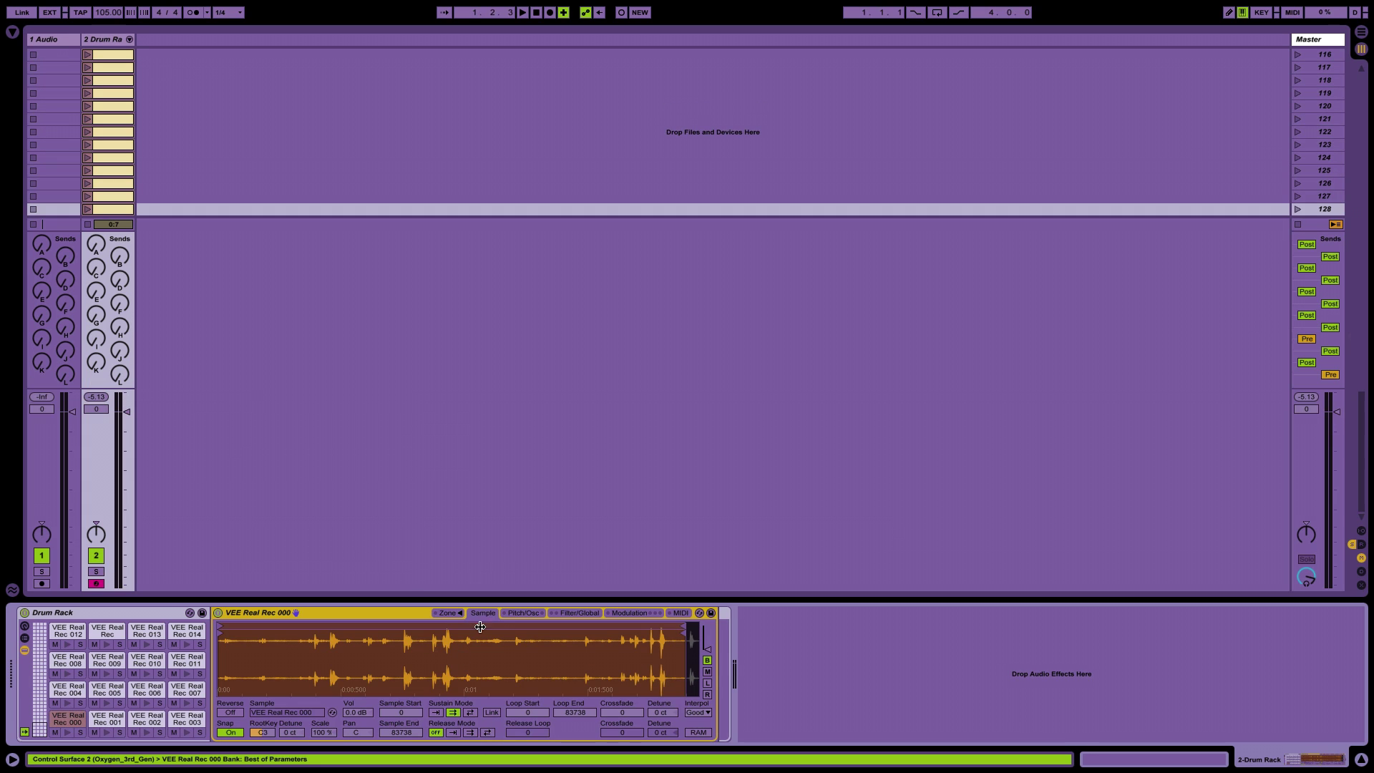
Shorten the volume envelope's release in the VEE Real Rec 000 Sampler to about 10.1 ms
left_click(506, 615)
left_click(556, 615)
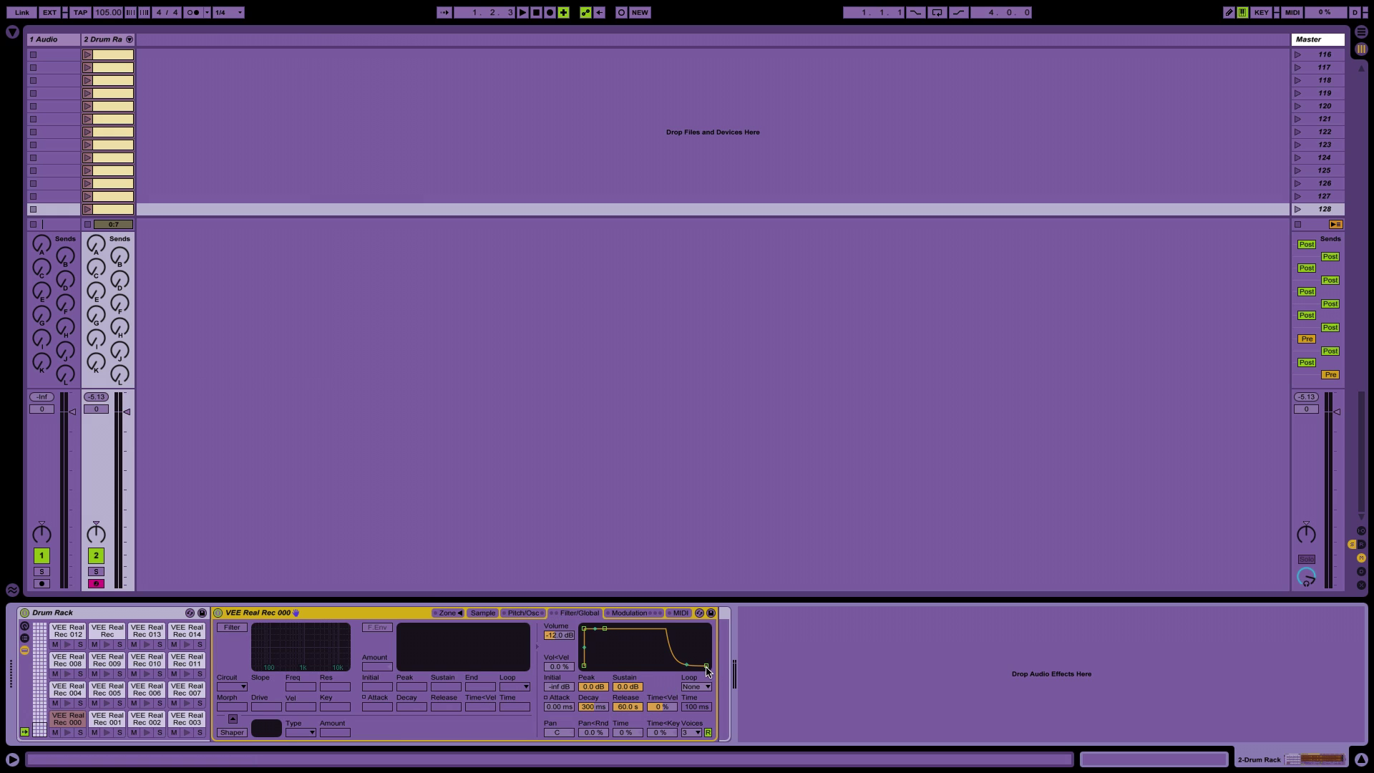
left_click_drag(706, 668, 673, 665)
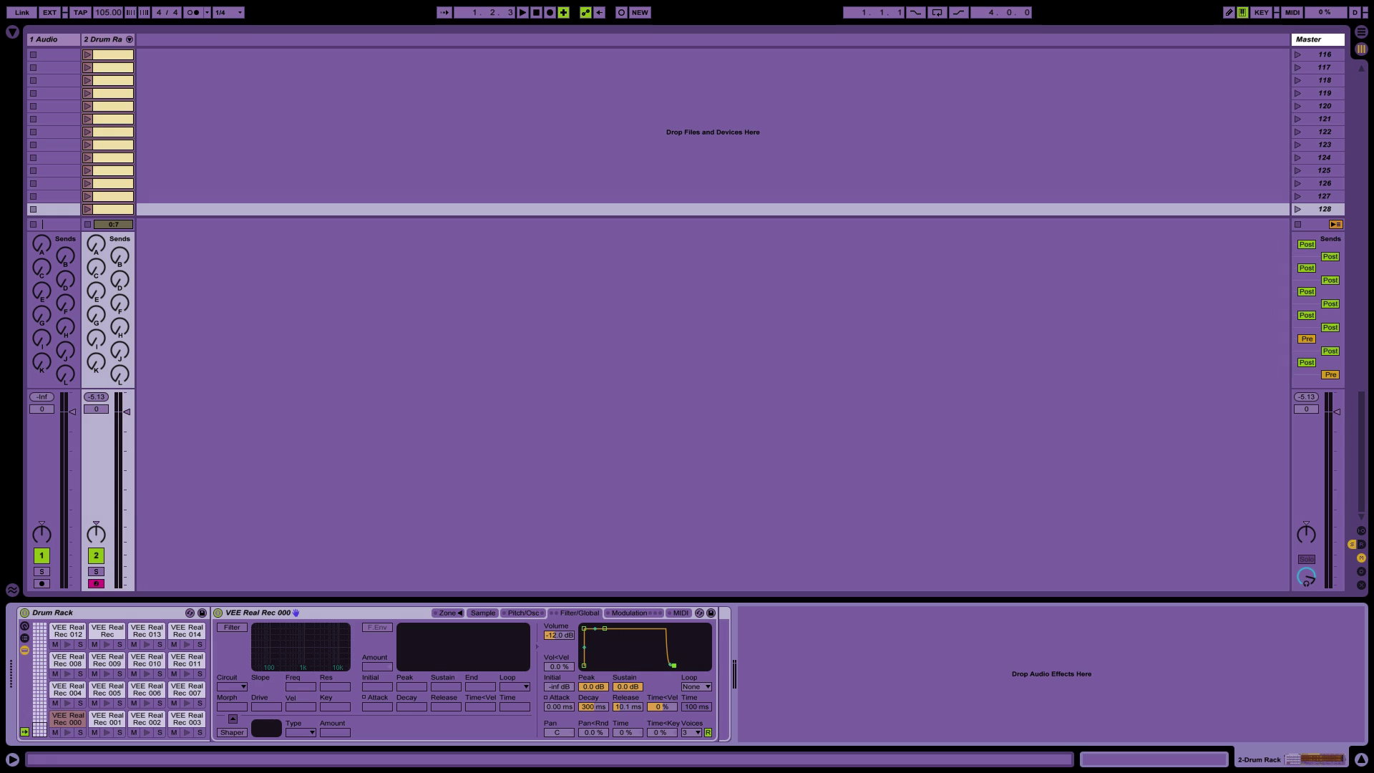
Compare the Simpler on the VEE Real Rec 001 pad with the edited Sampler on VEE Real Rec 000
left_click(102, 724)
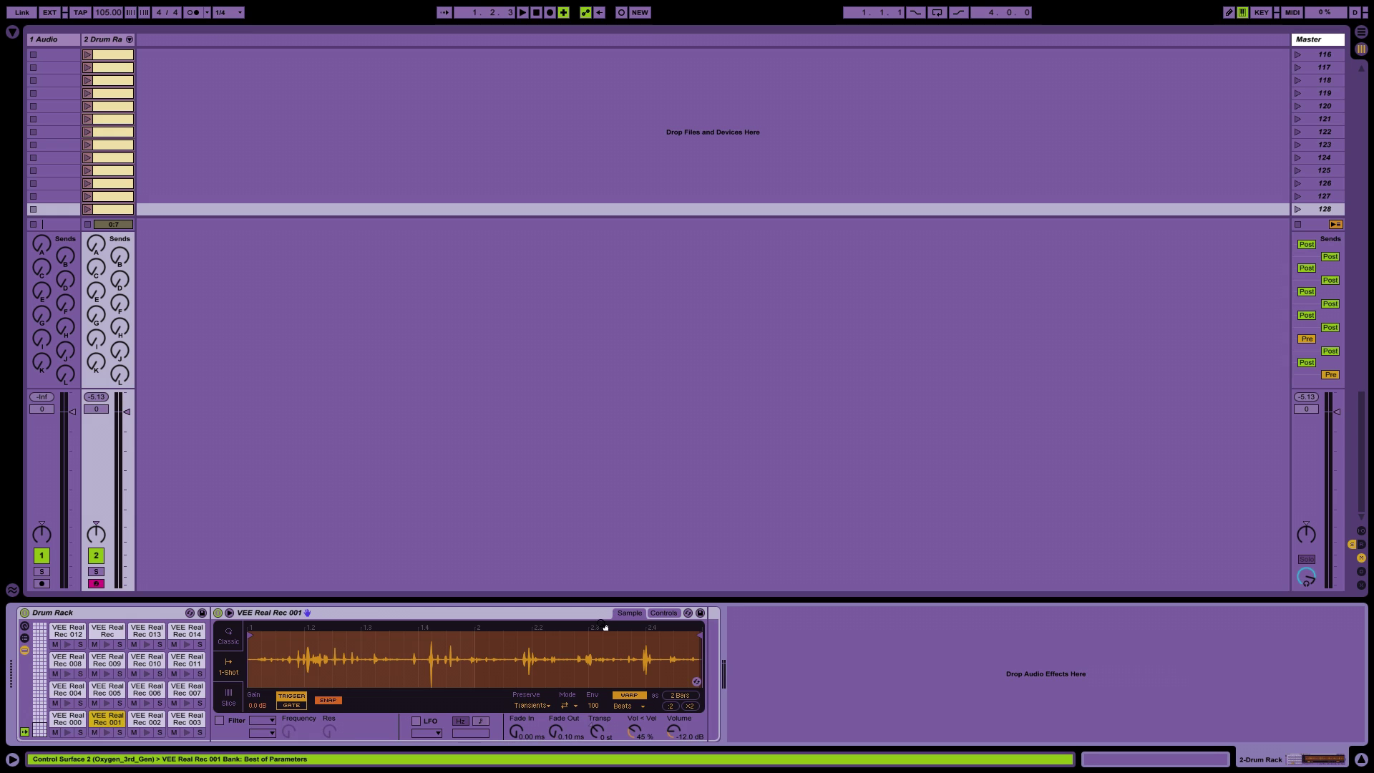
left_click(68, 724)
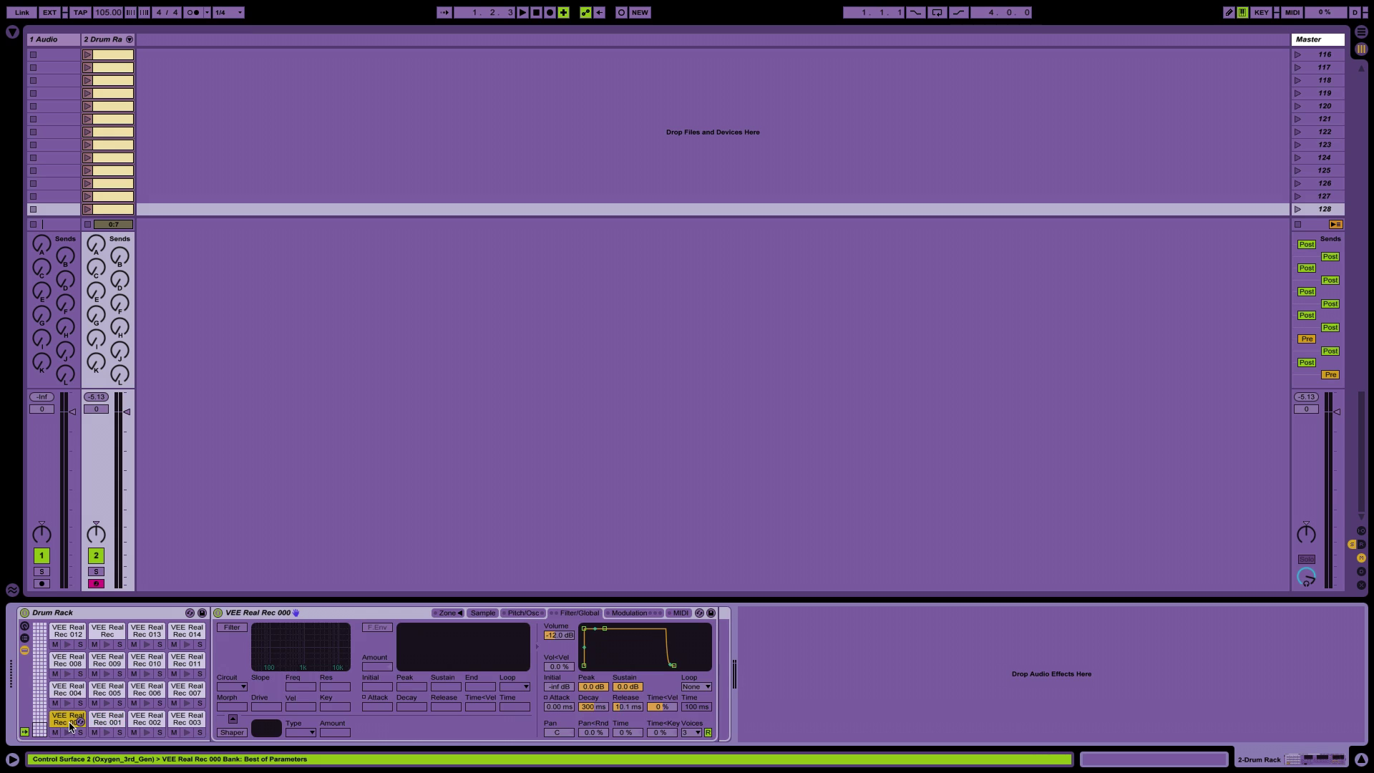
left_click(113, 719)
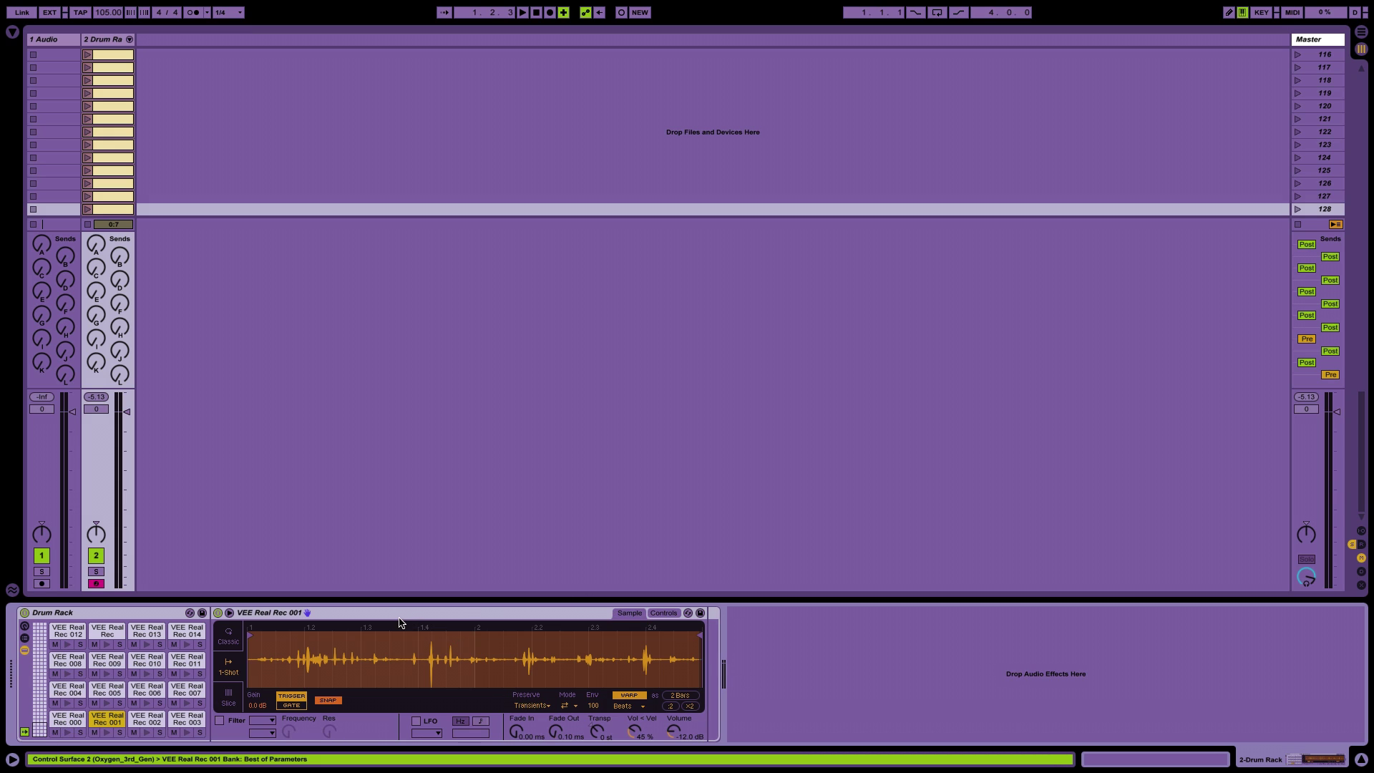
Launch the Drum Rack track's clip in scene 5 to hear the random playback with the VEE Real Rec 000 Sampler shown
left_click(69, 726)
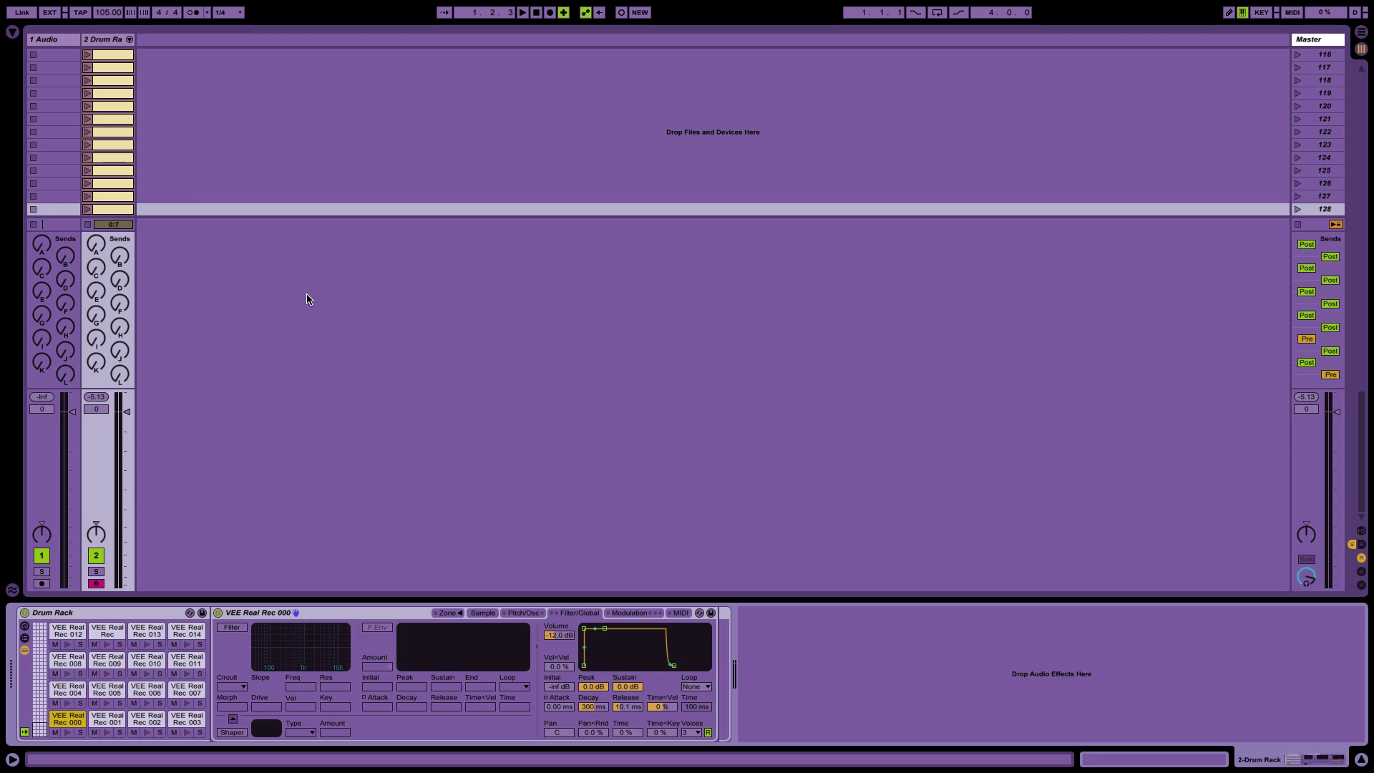
left_click(537, 12)
left_click(94, 148)
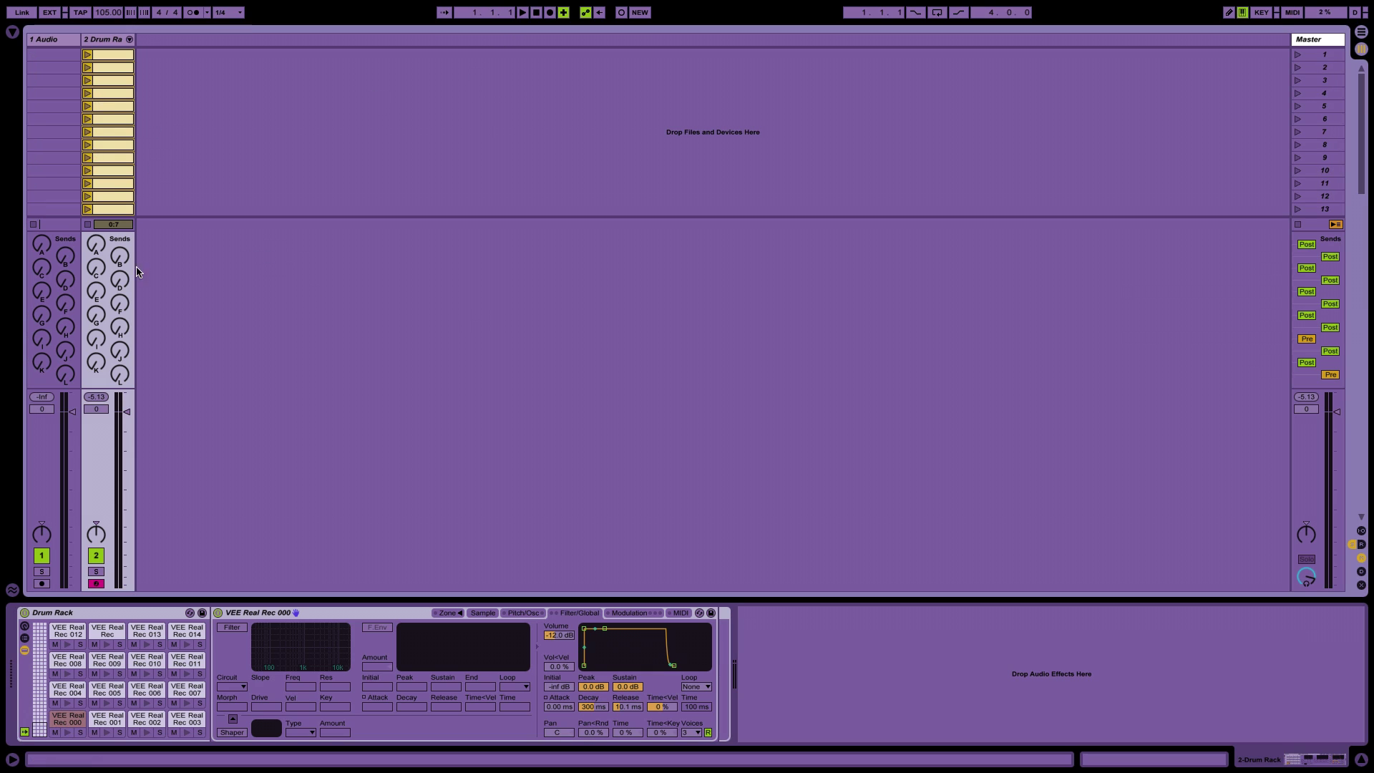
left_click(87, 107)
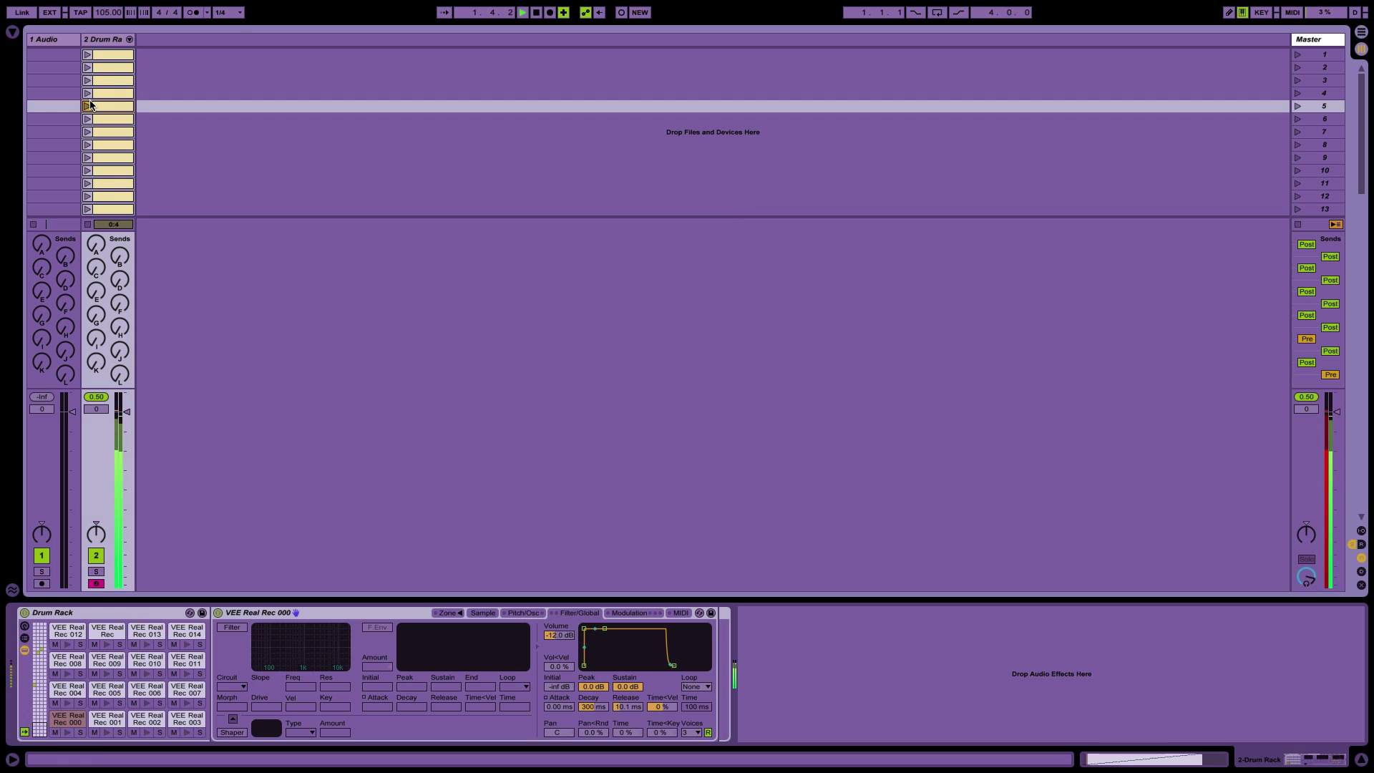
Add an EQ Eight audio effect after the Drum Rack
left_click(13, 32)
left_click(48, 106)
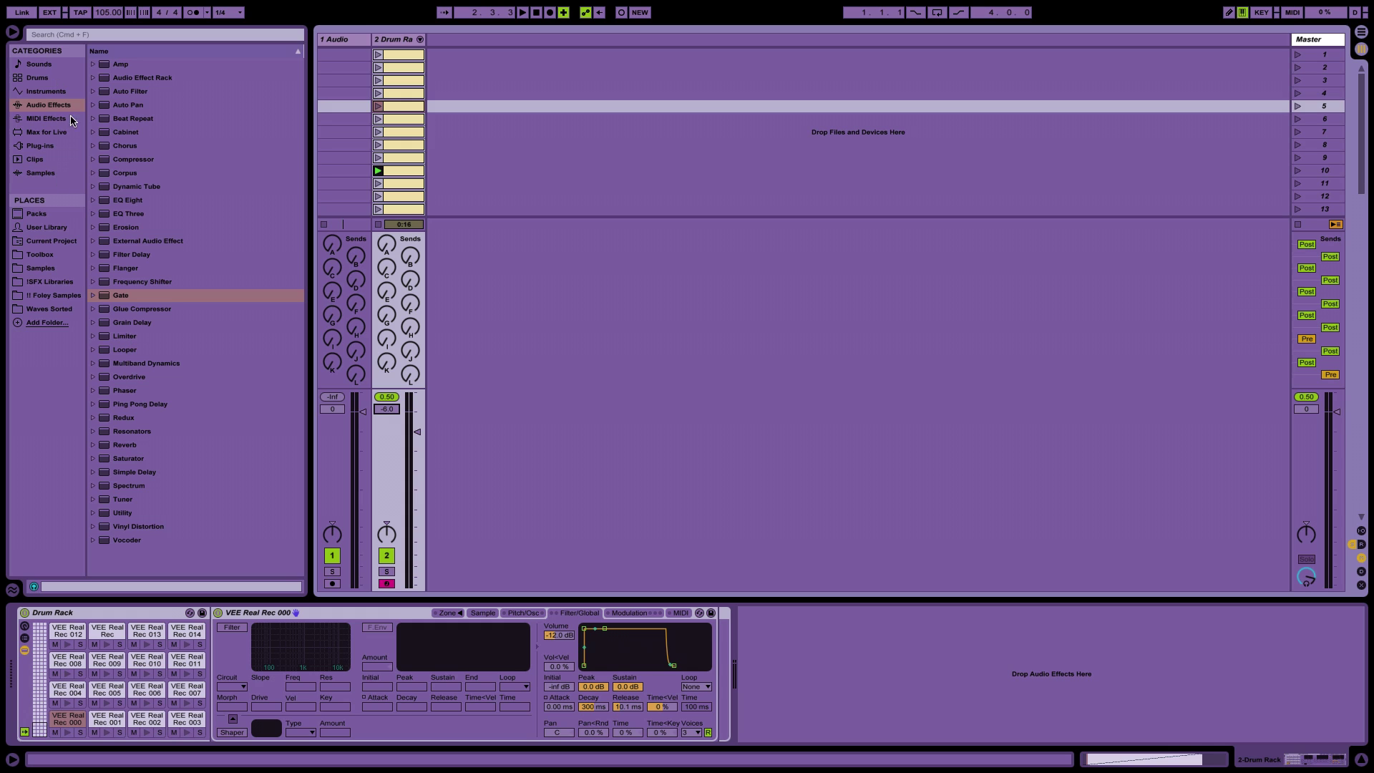
left_click(121, 200)
left_click_drag(804, 714, 804, 714)
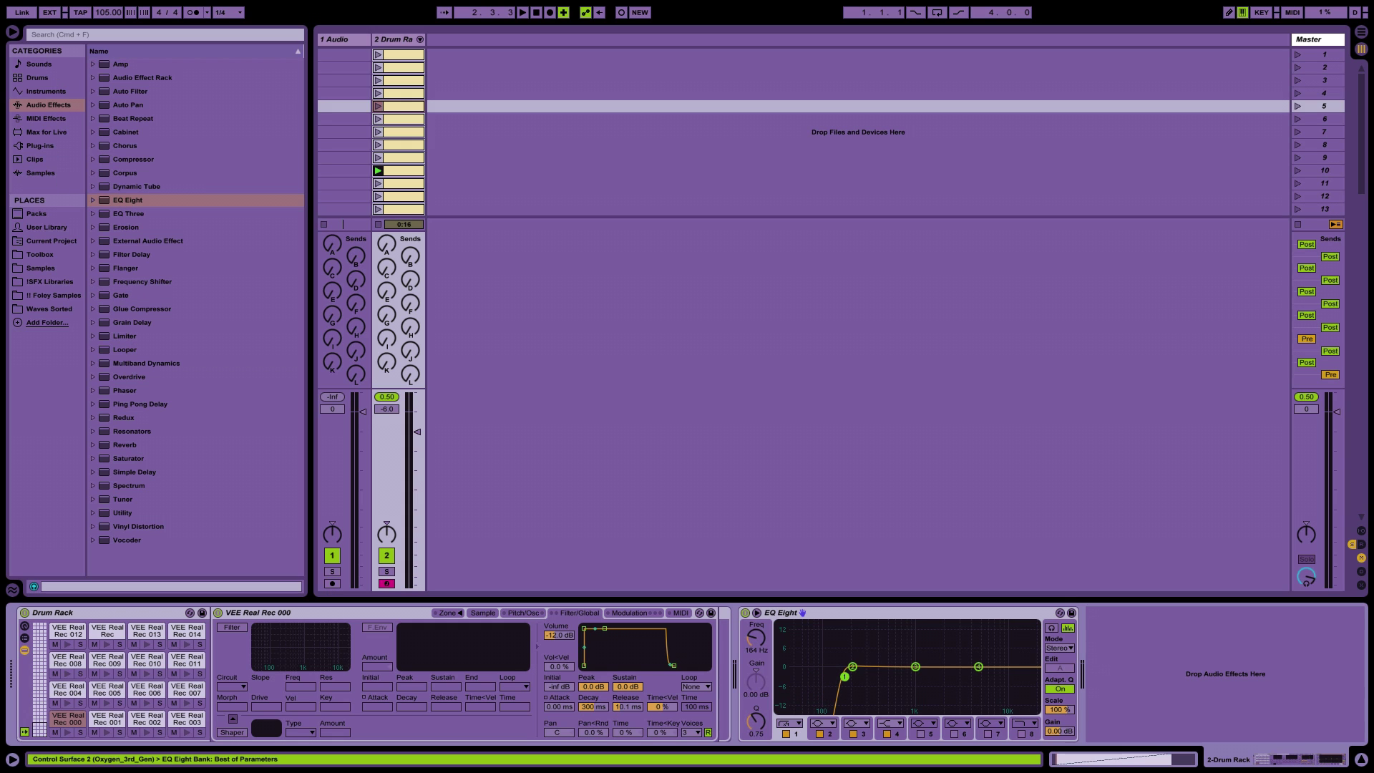
During playback, set EQ Eight's low cut to around 200 Hz and enable band 8 as a high cut at about 12.4 kHz
key("space")
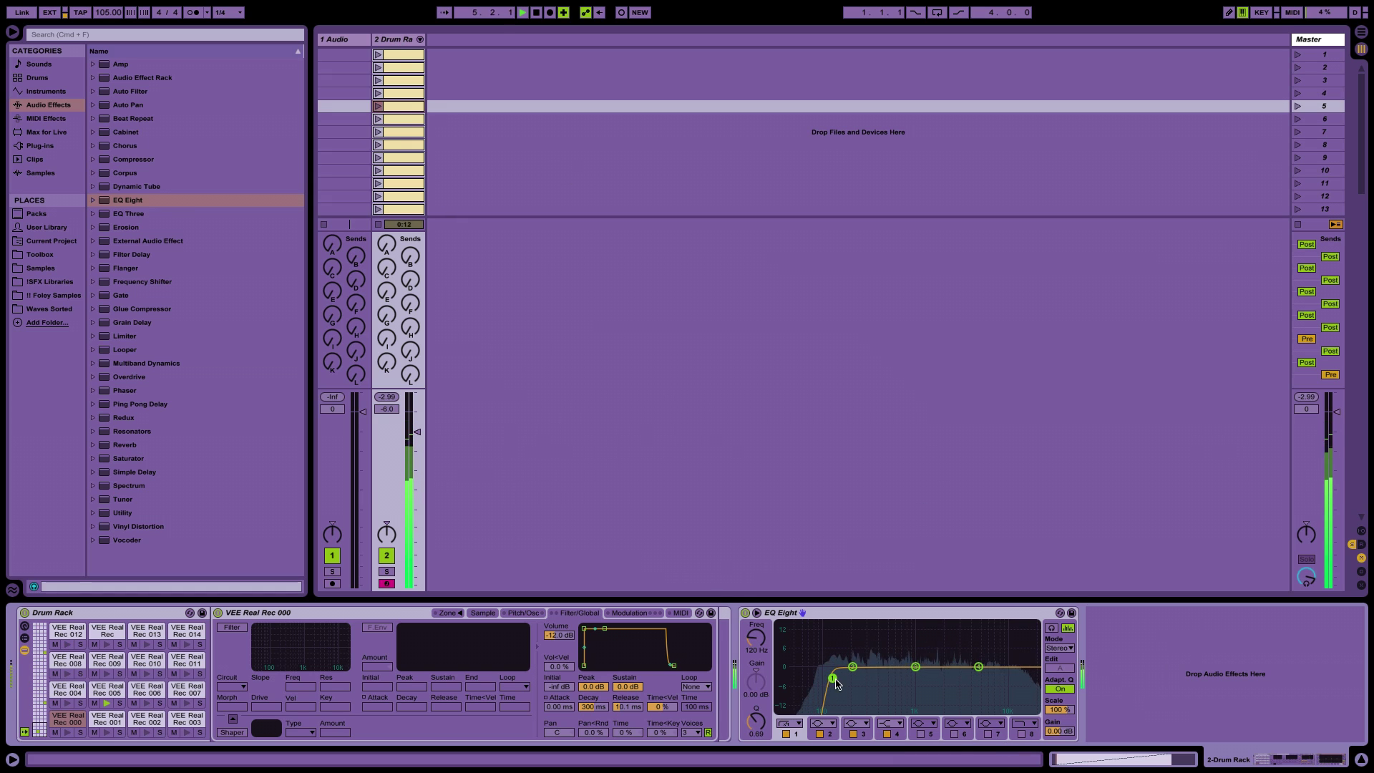
left_click_drag(767, 649, 767, 639)
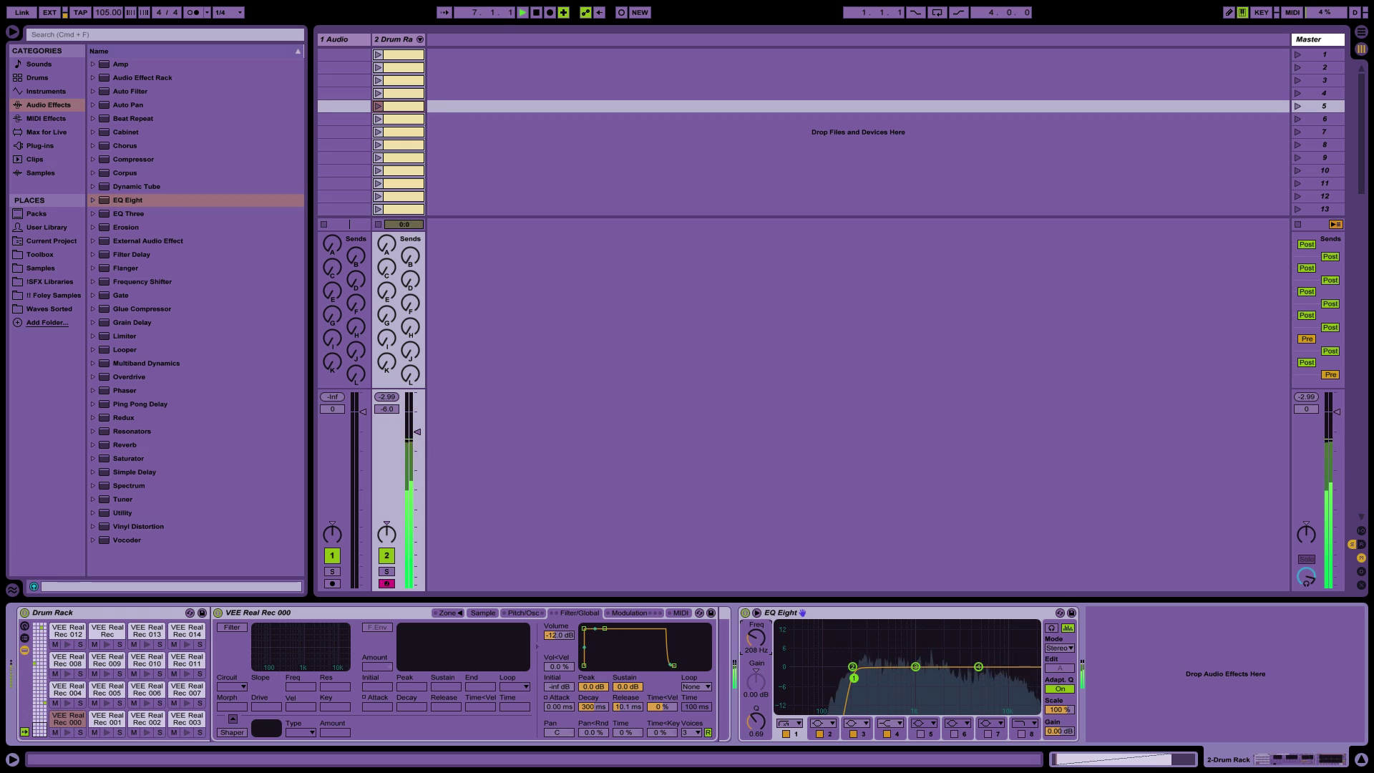
left_click(1022, 734)
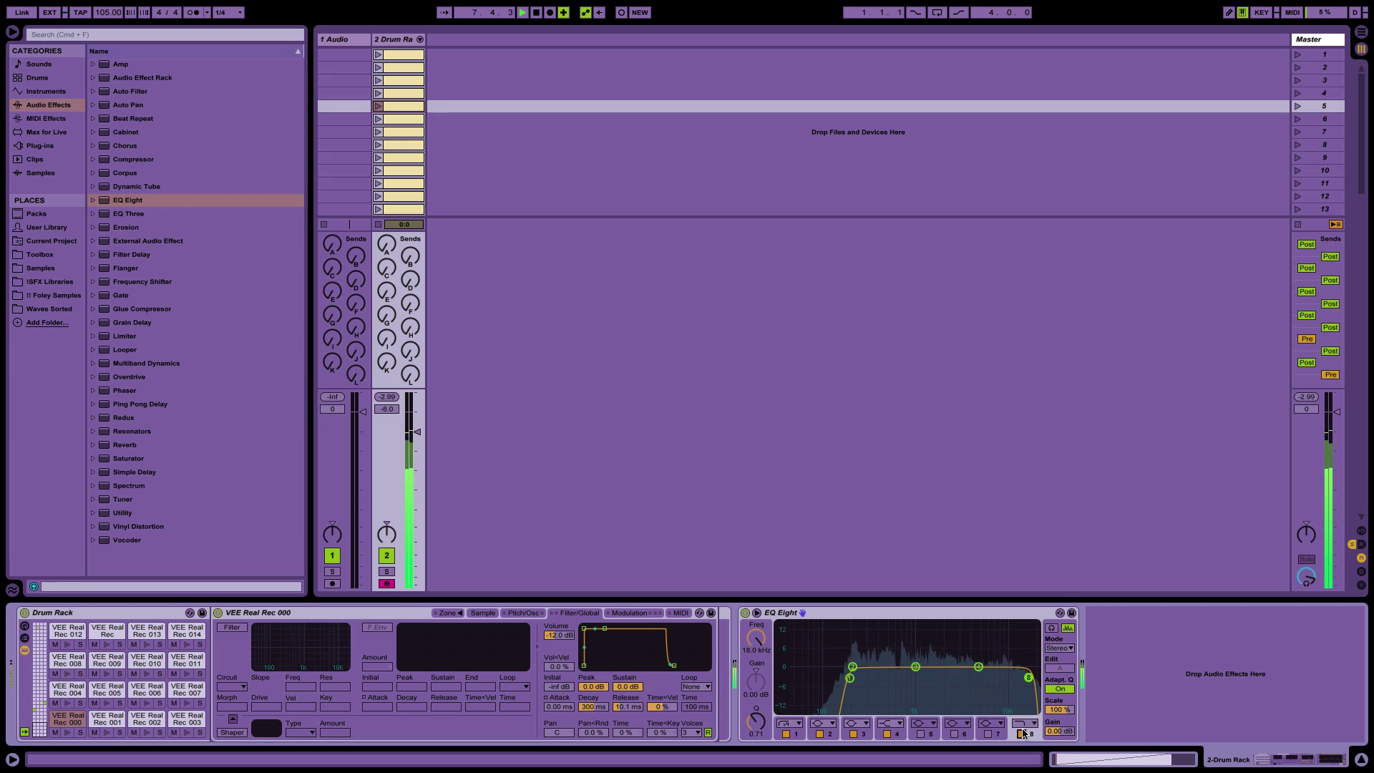
left_click_drag(756, 638, 757, 639)
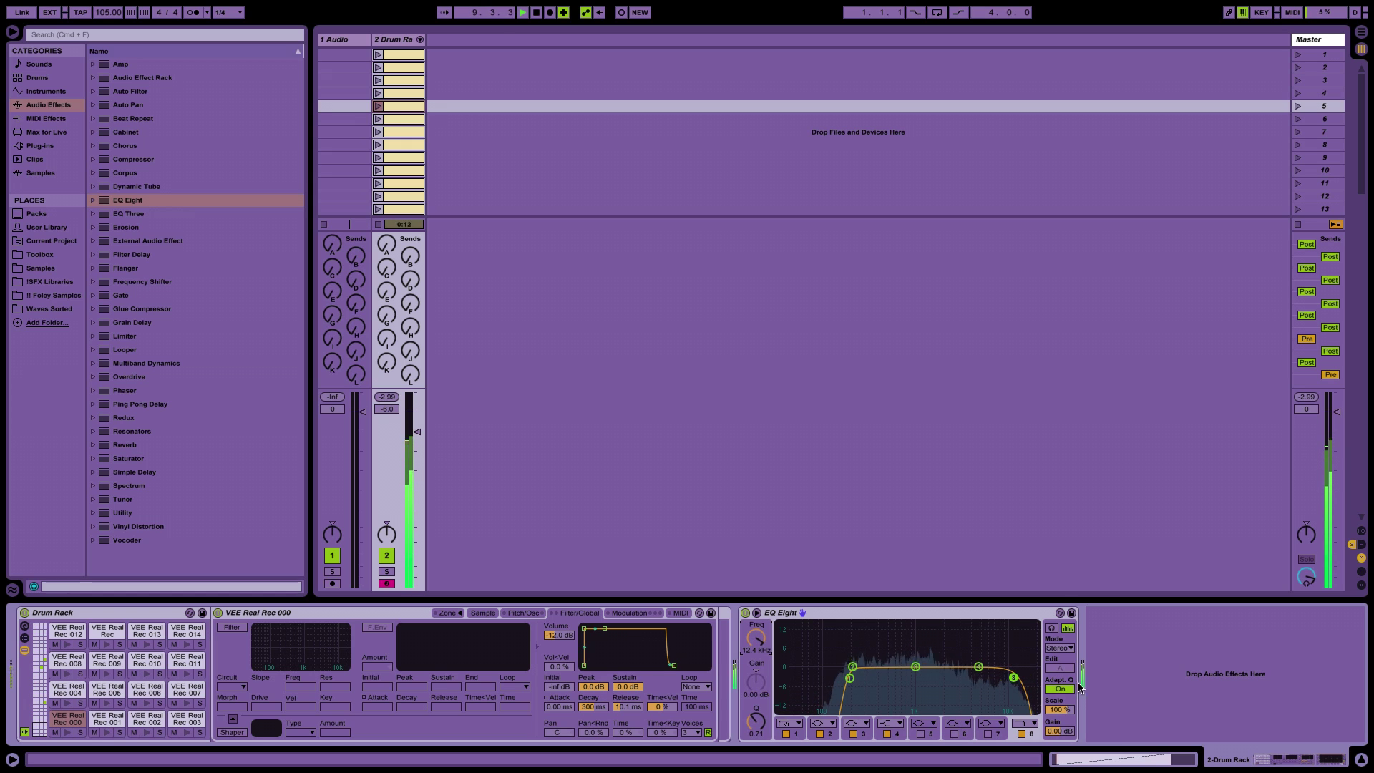
Lower EQ Eight's band 4 by about 1.6 dB and band 2 by about 2.4 dB, and set its output gain to -4 dB
left_click_drag(979, 668, 978, 672)
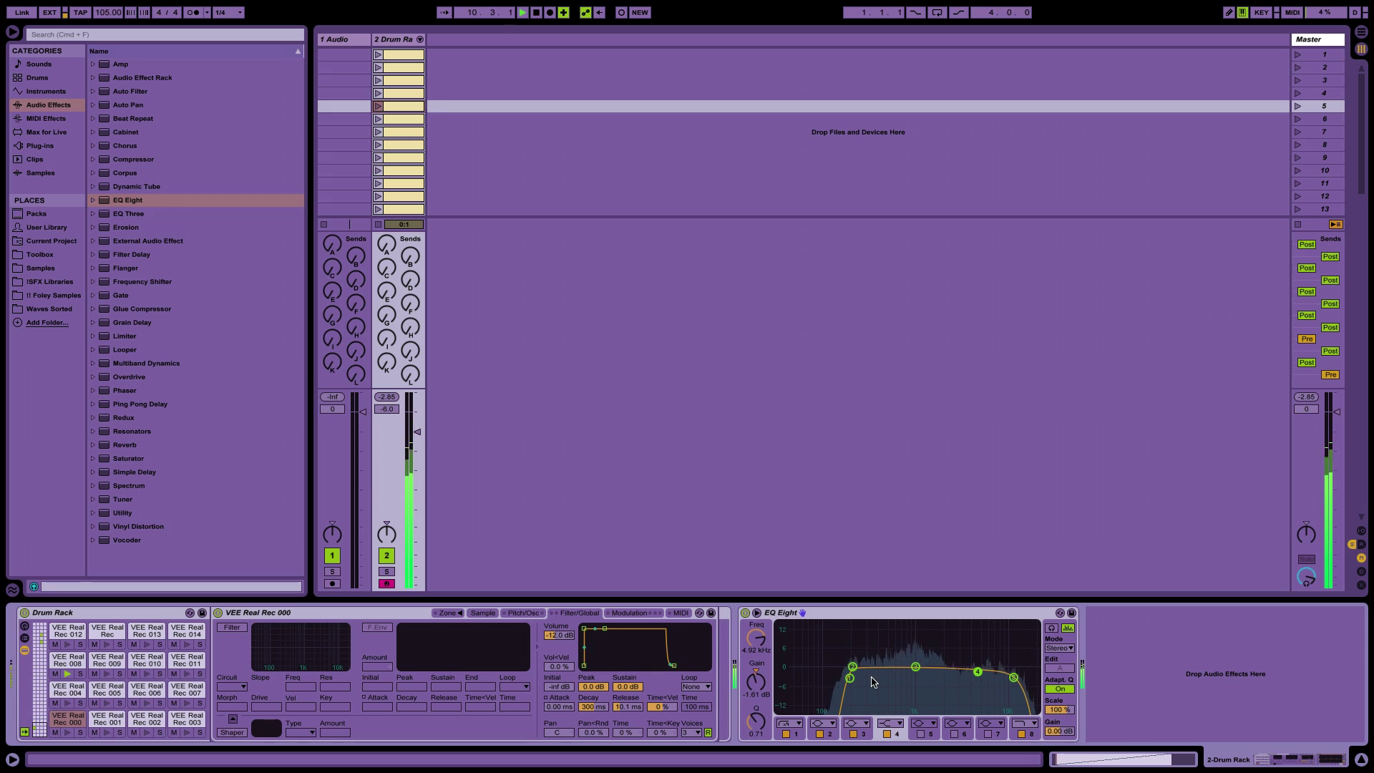
left_click_drag(853, 667, 854, 672)
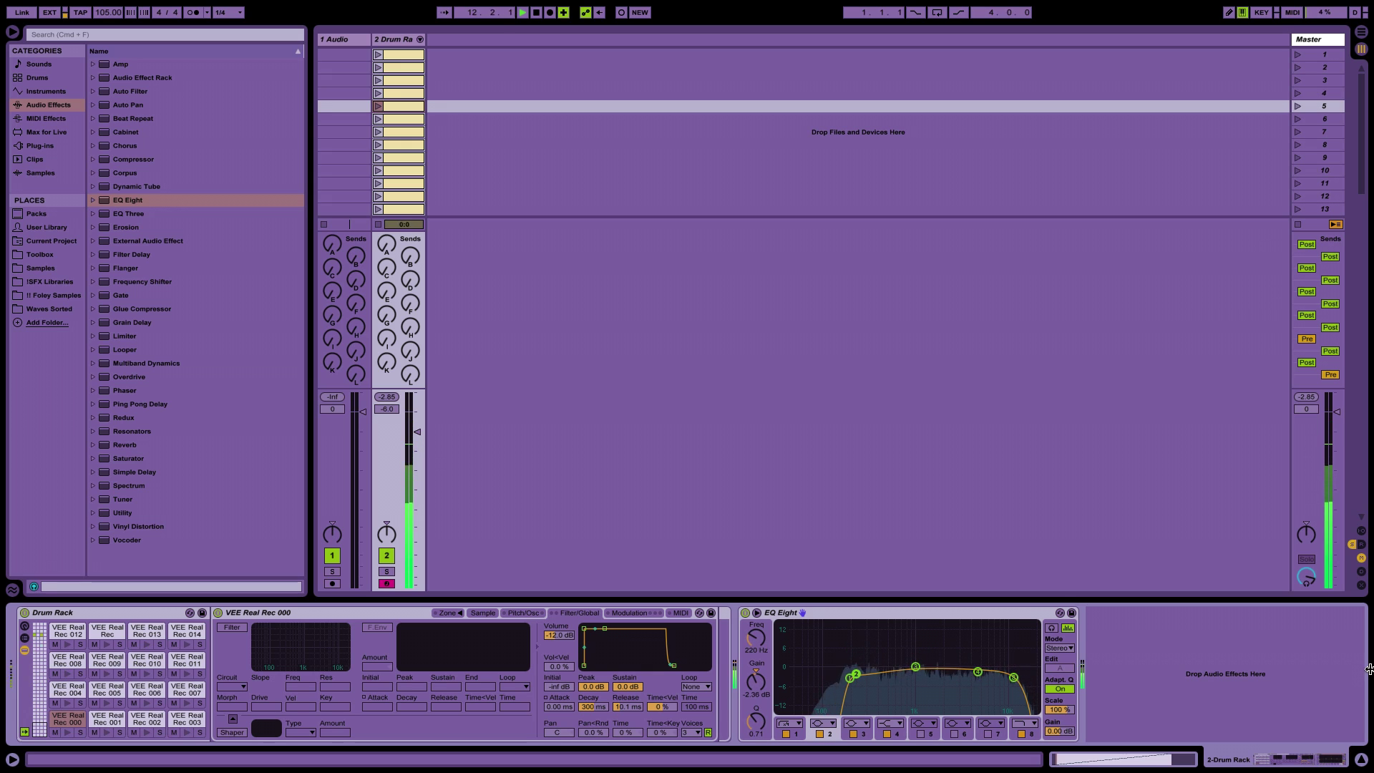
left_click(1062, 732)
type("-4")
key("Return")
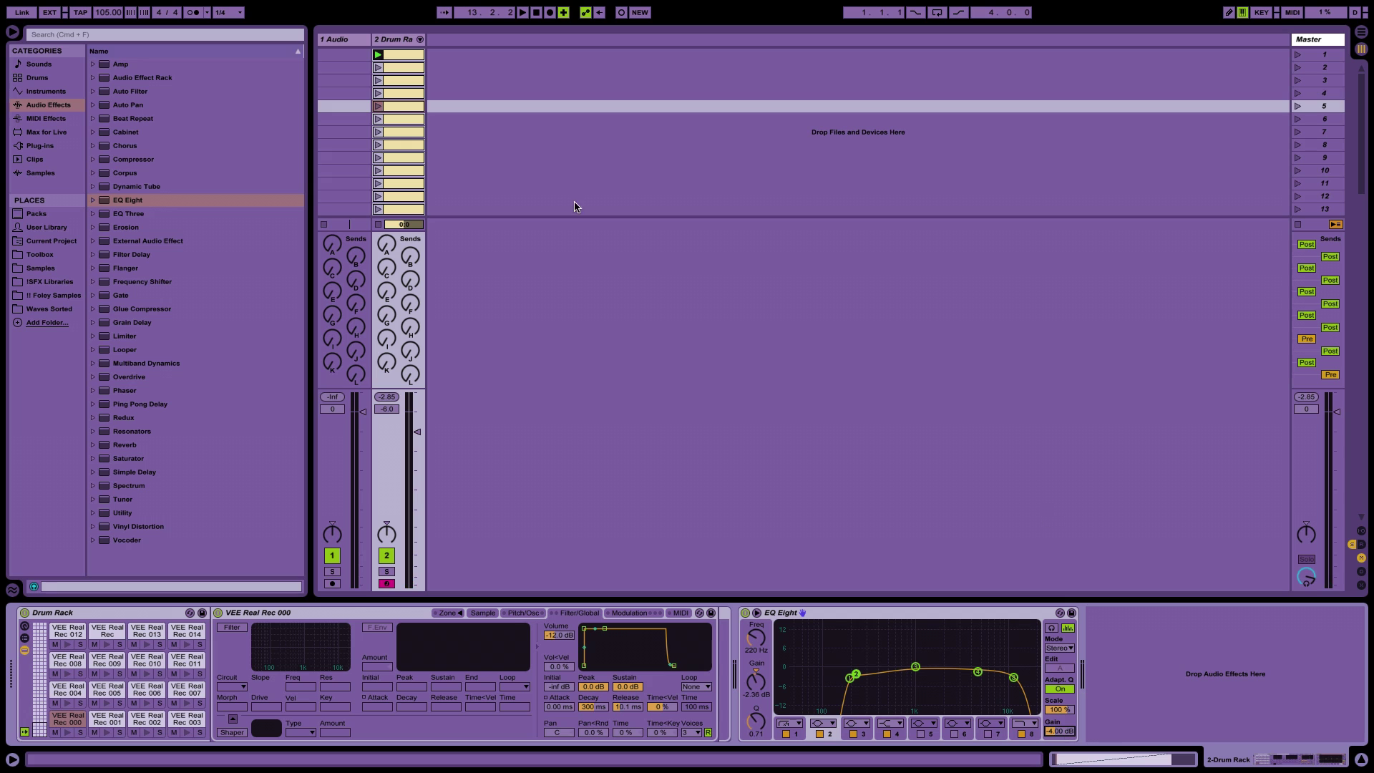
key("space")
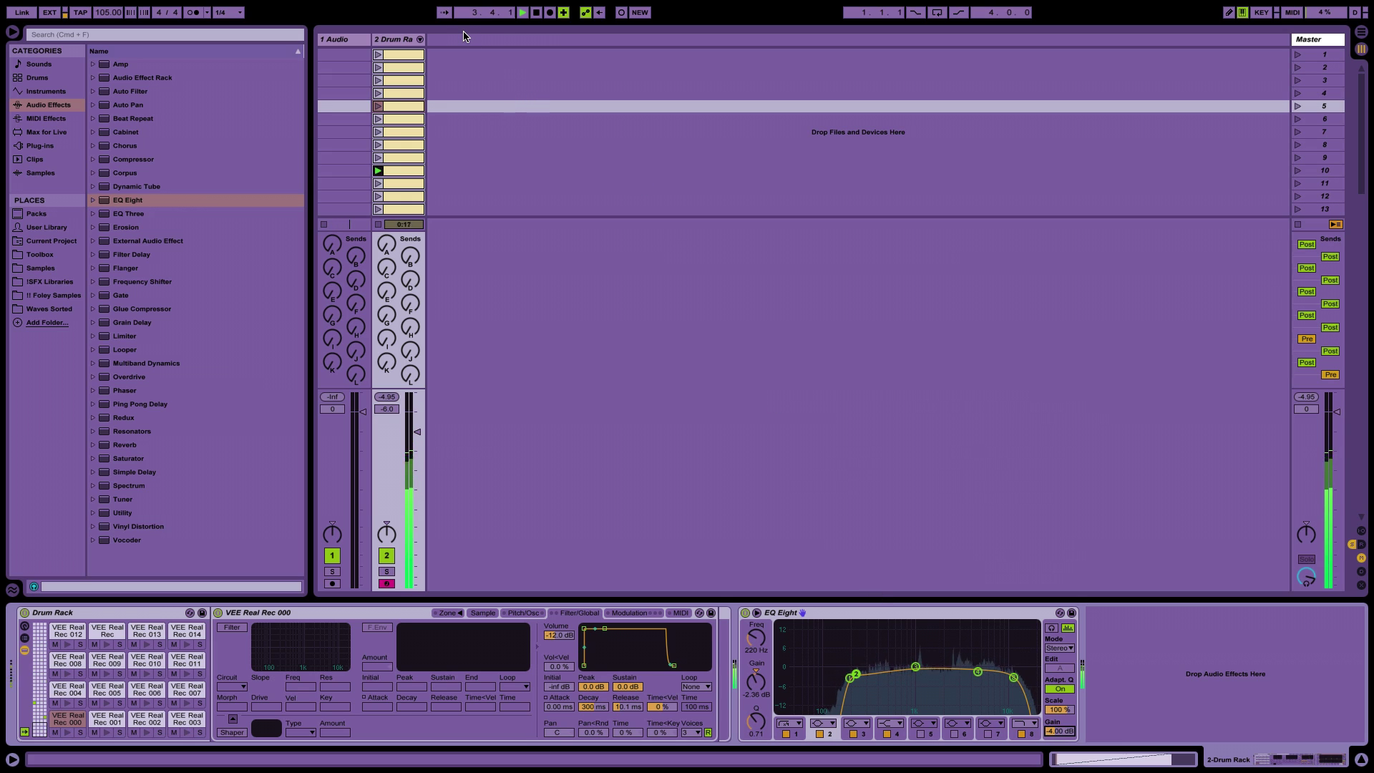
key("space")
Move the Audio track after the Drum Rack track and record just over ten bars of the random playback into the Arrangement via Resampling
left_click_drag(344, 40, 434, 38)
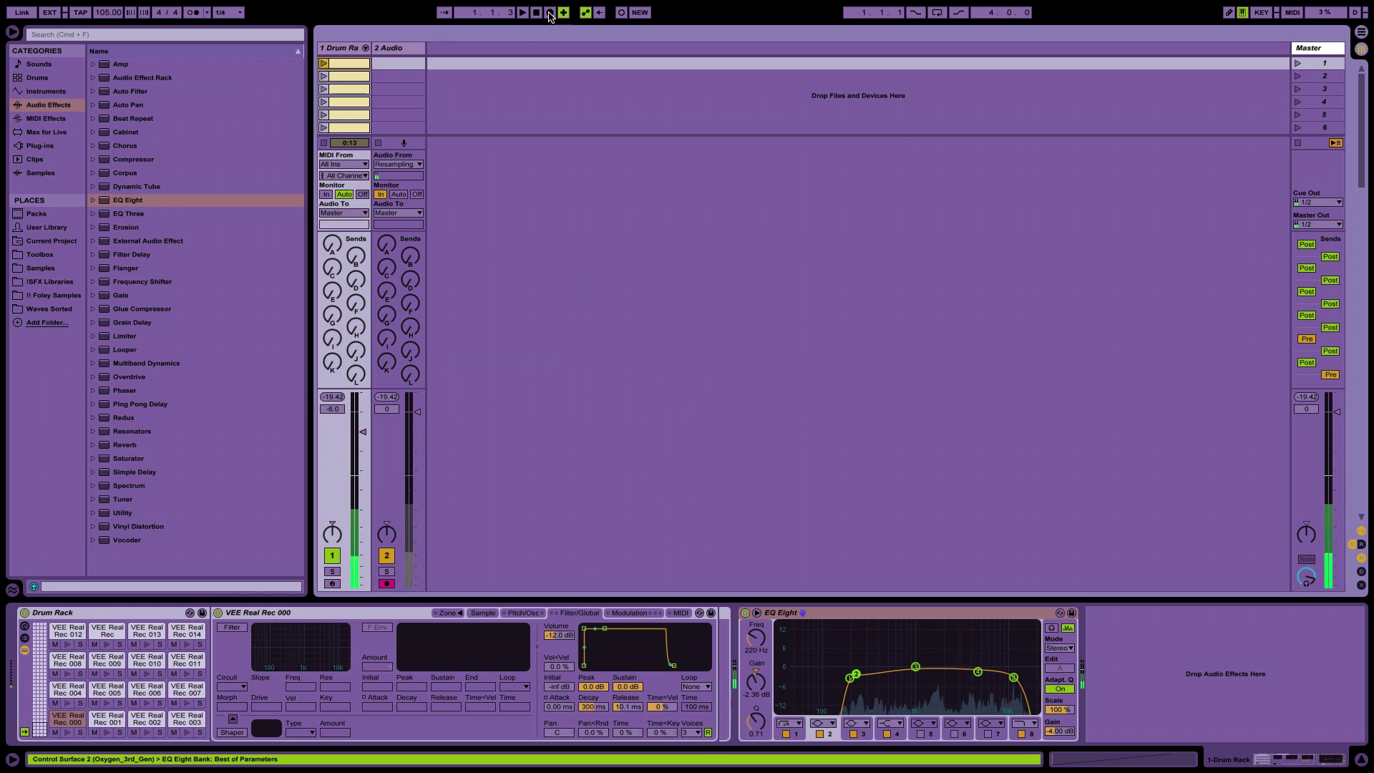
left_click(551, 13)
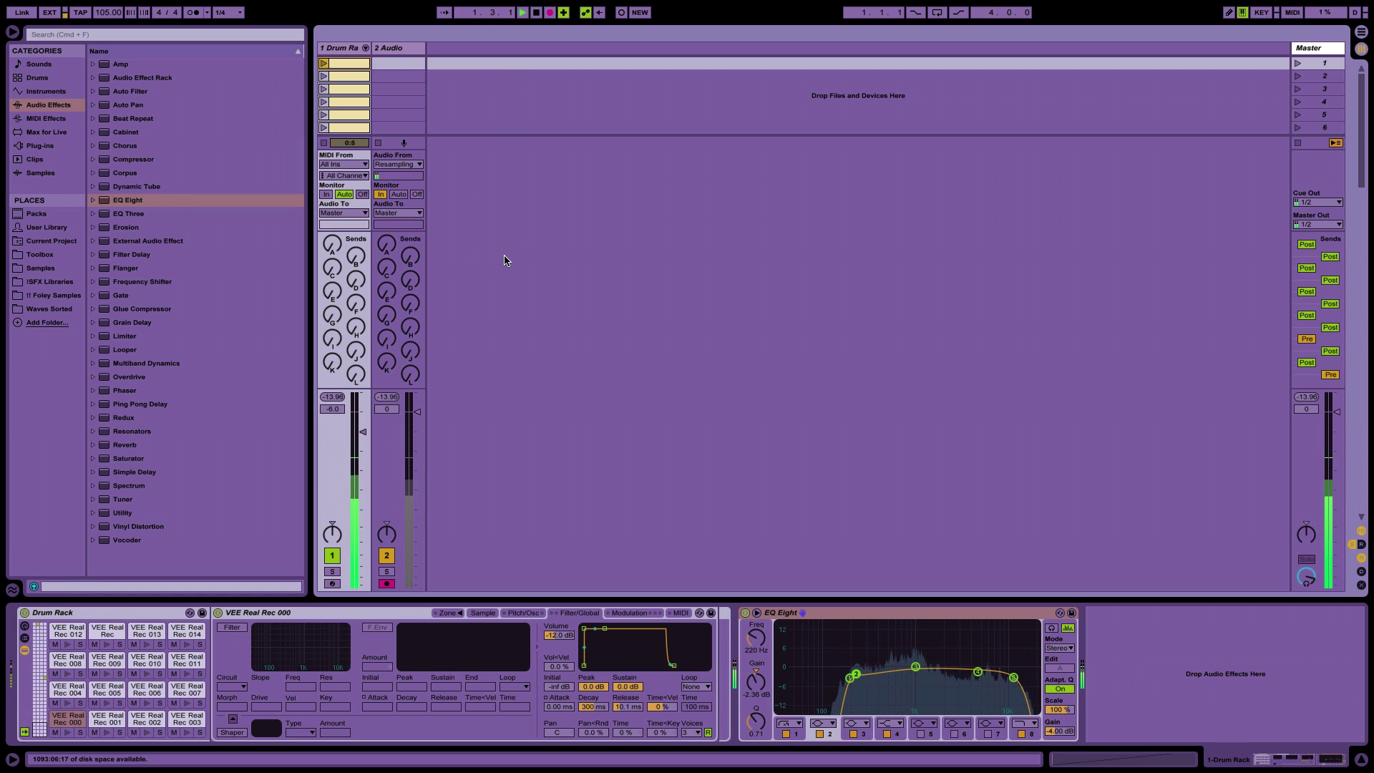
key("Tab")
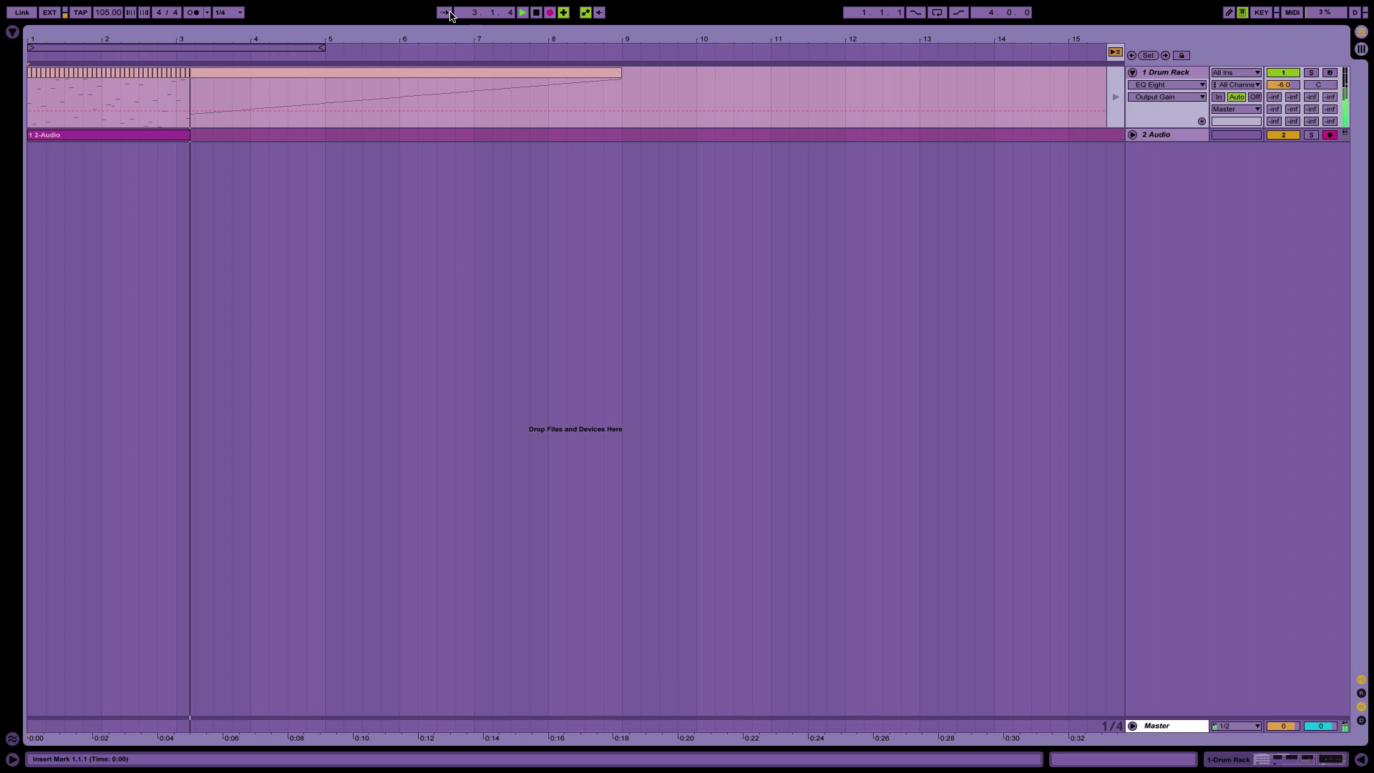
left_click_drag(458, 38, 458, 21)
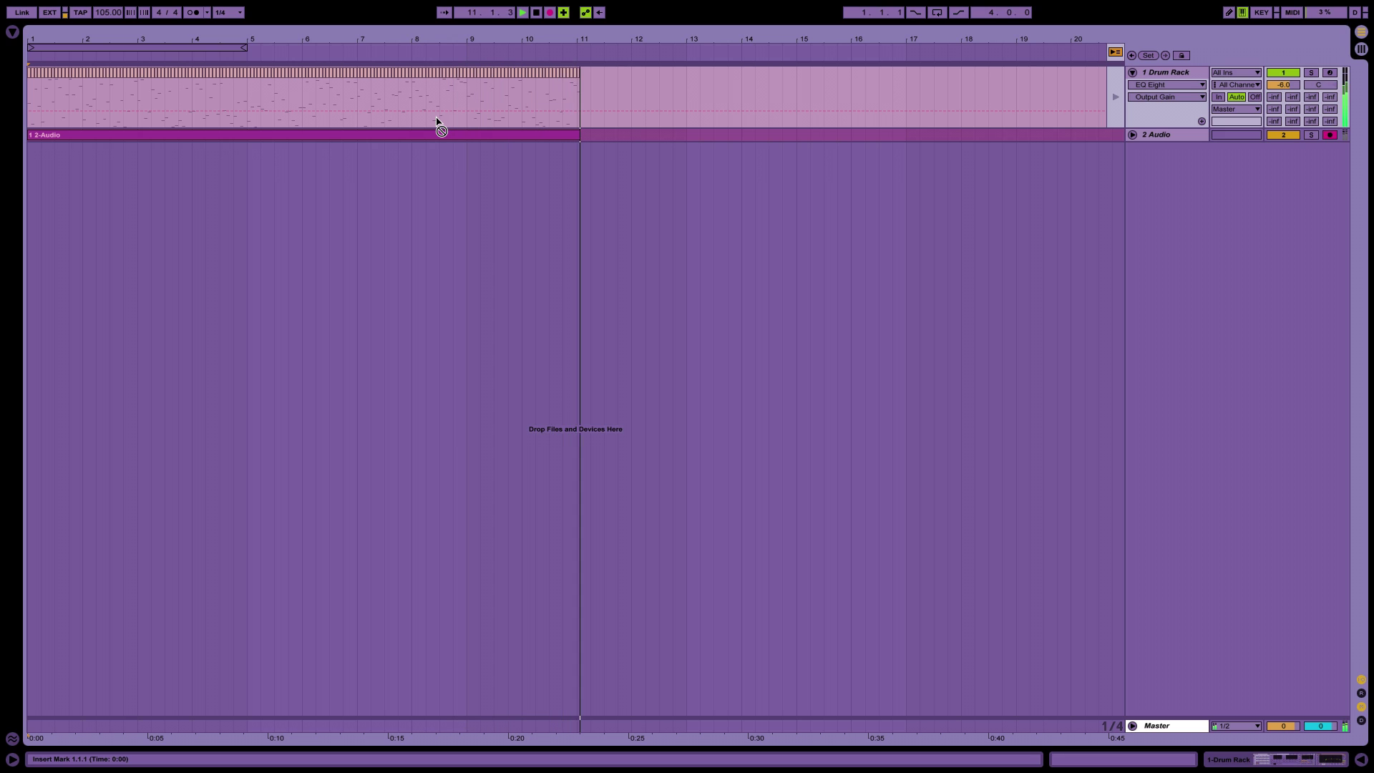
key("space")
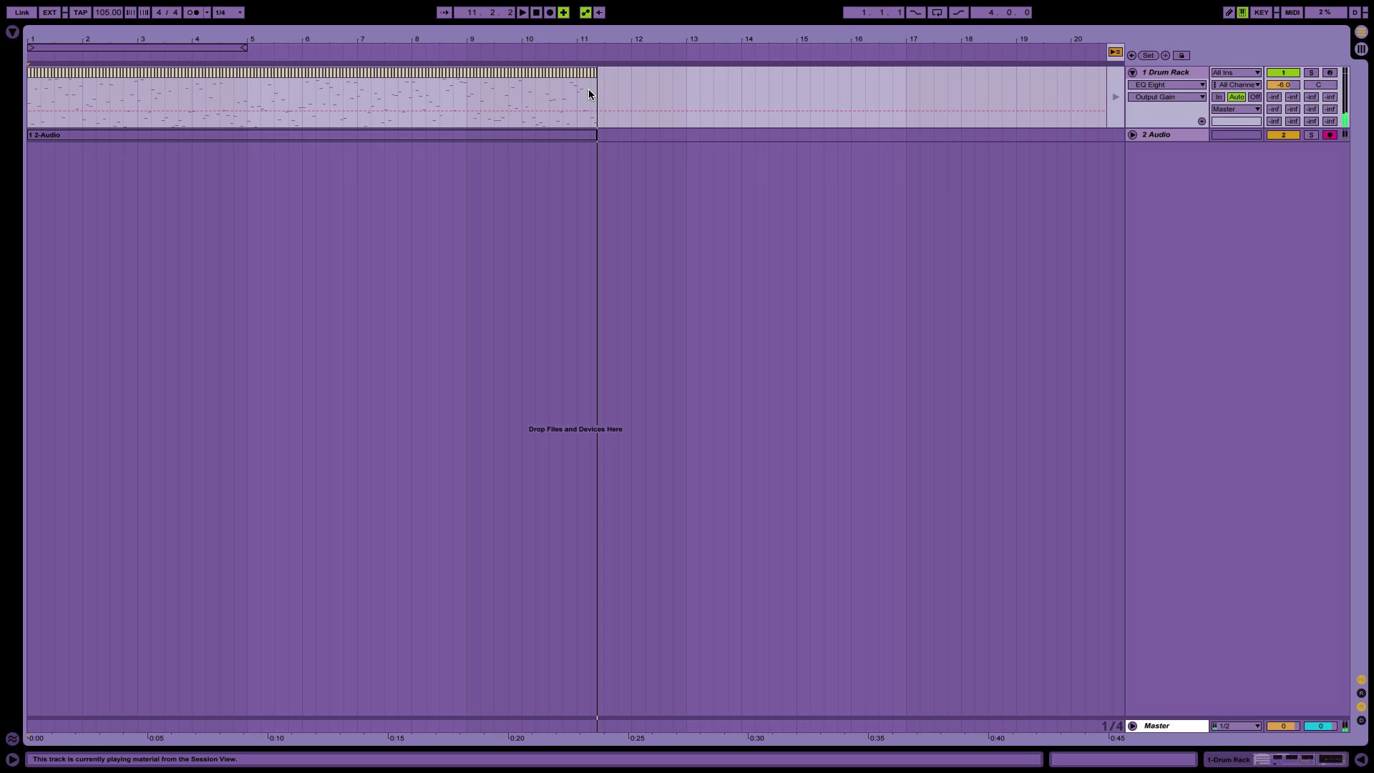
Delete the MIDI clips recorded on the Drum Rack track and unfold the Audio track in the Arrangement
key("Delete")
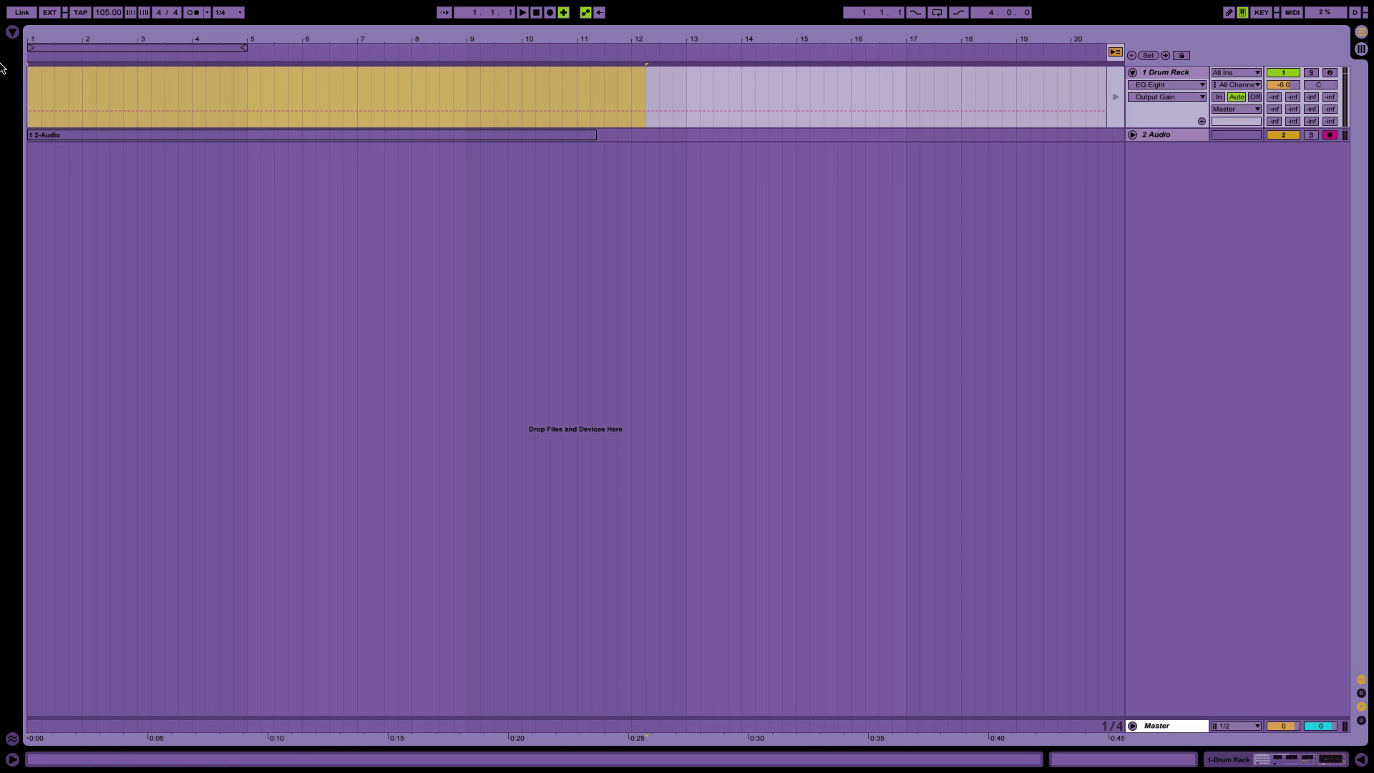
left_click(1131, 135)
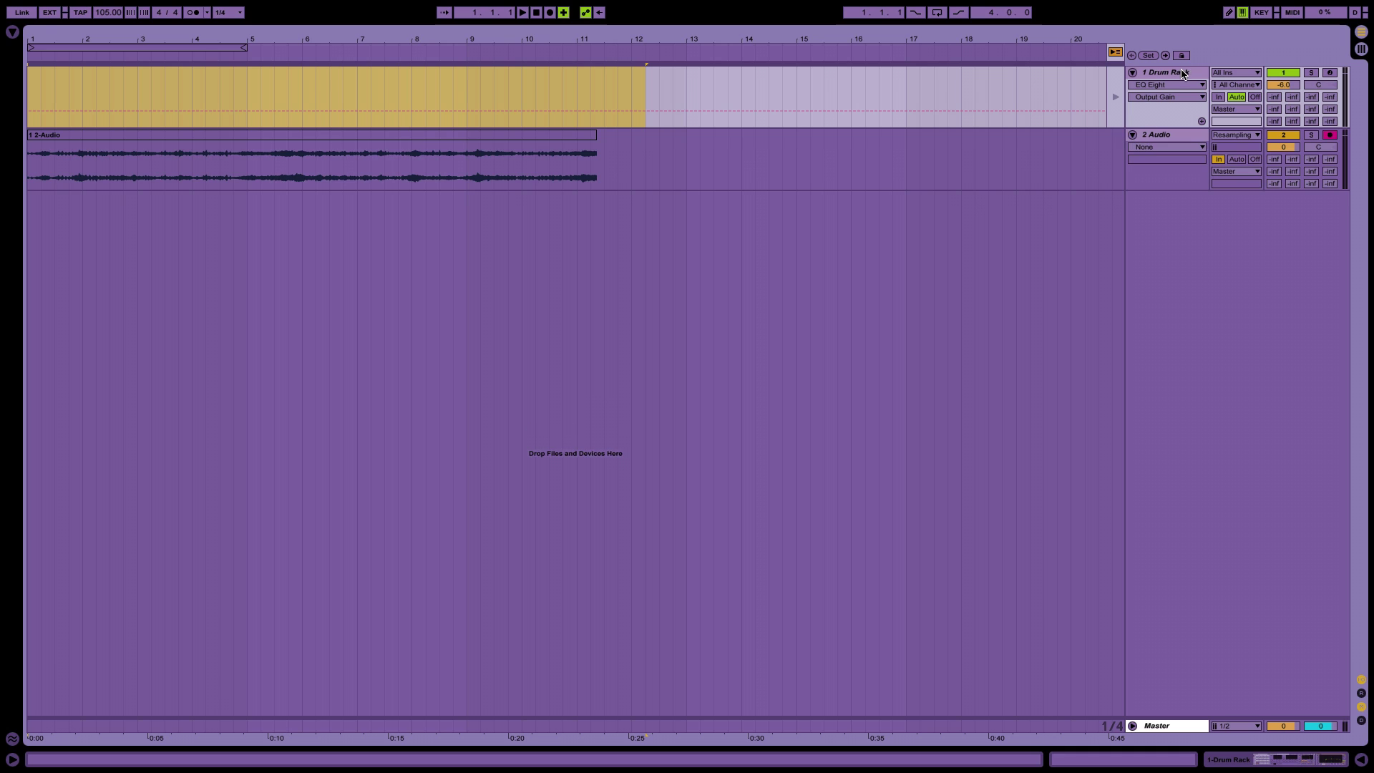
Open the Drum Rack track's devices and examine them while it plays
double_click(1182, 74)
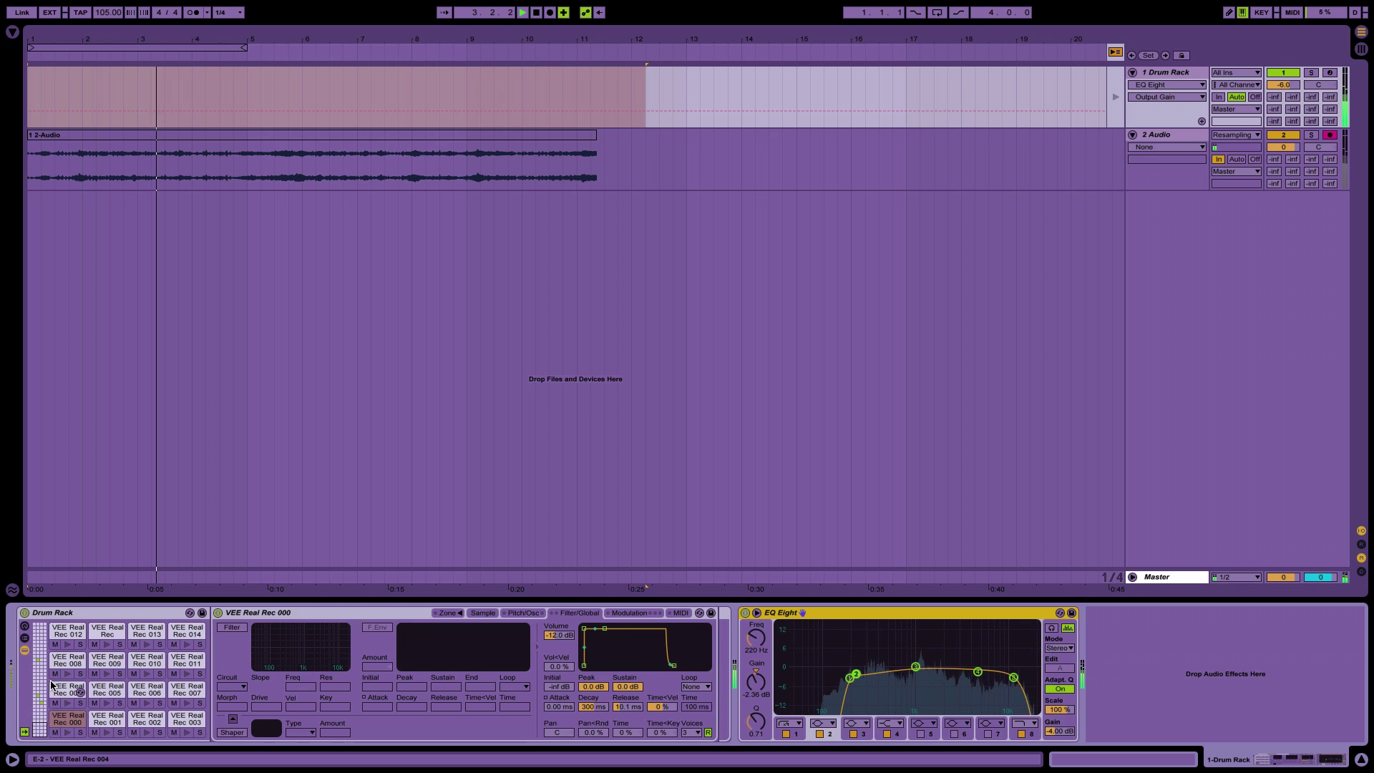
key("space")
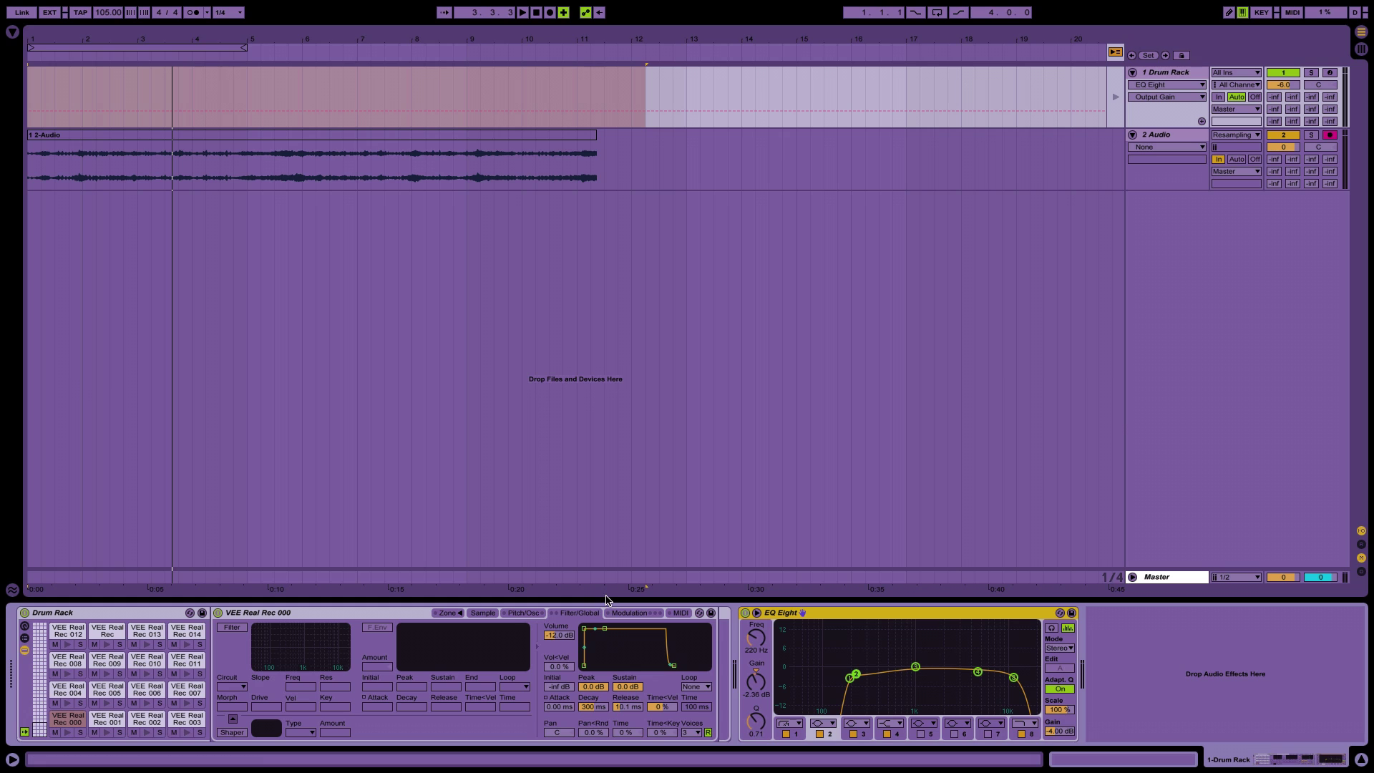
left_click_drag(606, 598, 606, 716)
Trim the recorded clip on the Audio track so it ends at bar 11
left_click(258, 136)
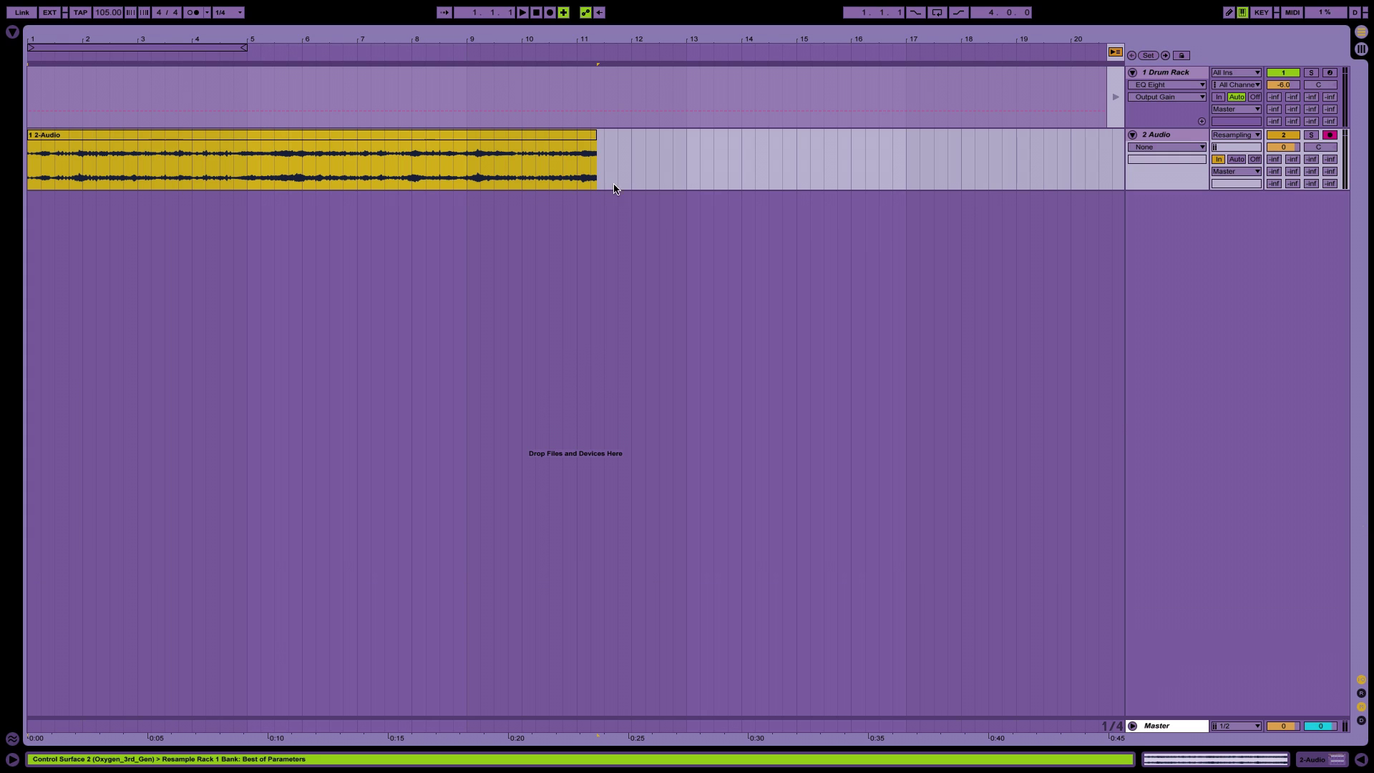
left_click_drag(586, 138, 575, 140)
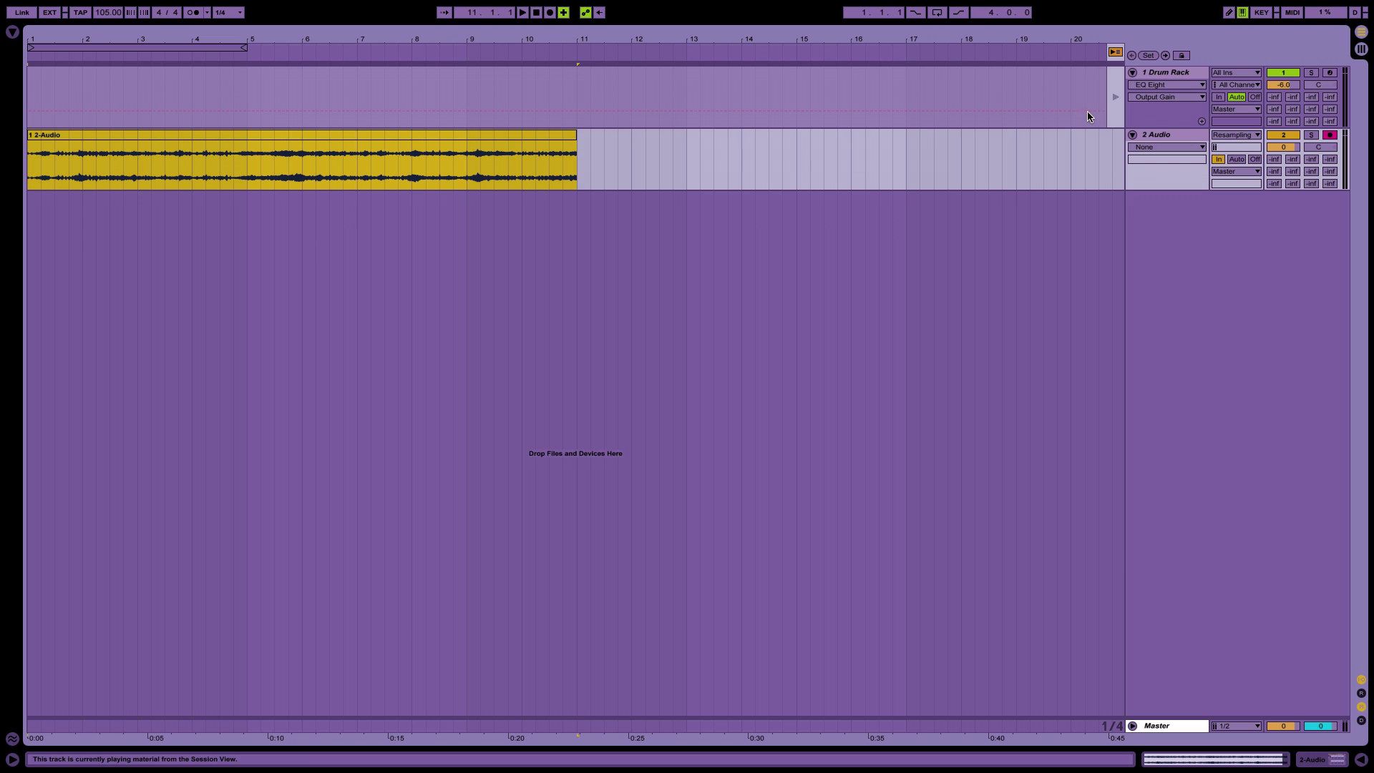
Show the Audio track's Resample Rack, then turn the track's monitoring off and disarm it
double_click(1168, 136)
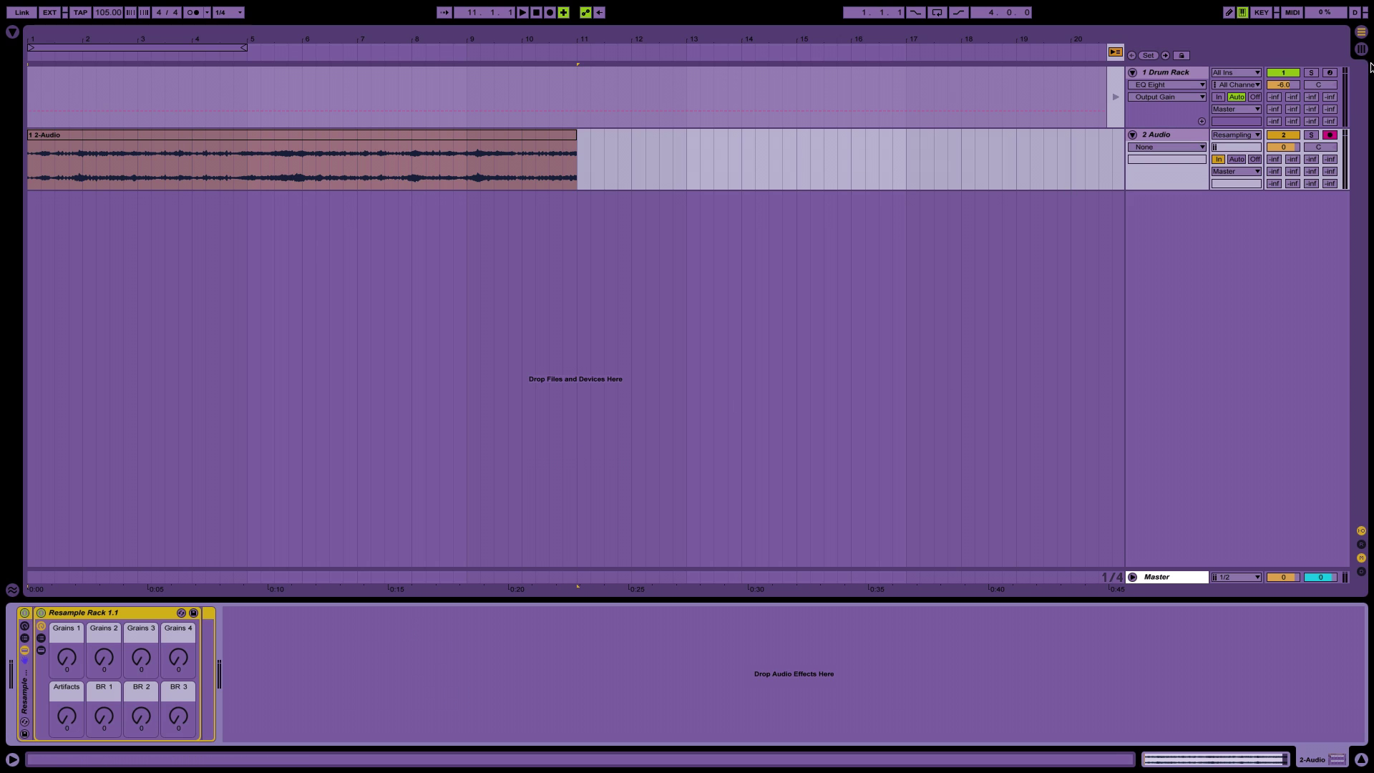
left_click(1254, 159)
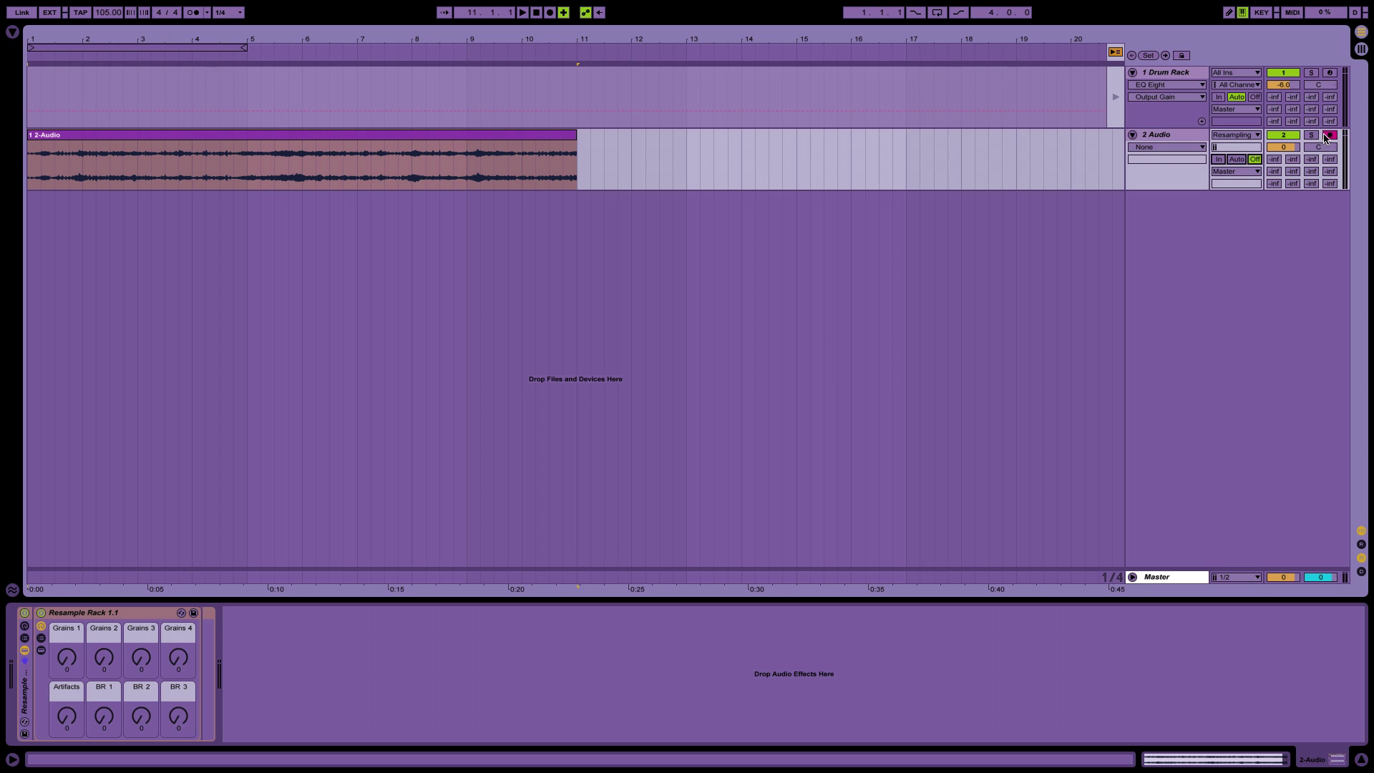
left_click(74, 136)
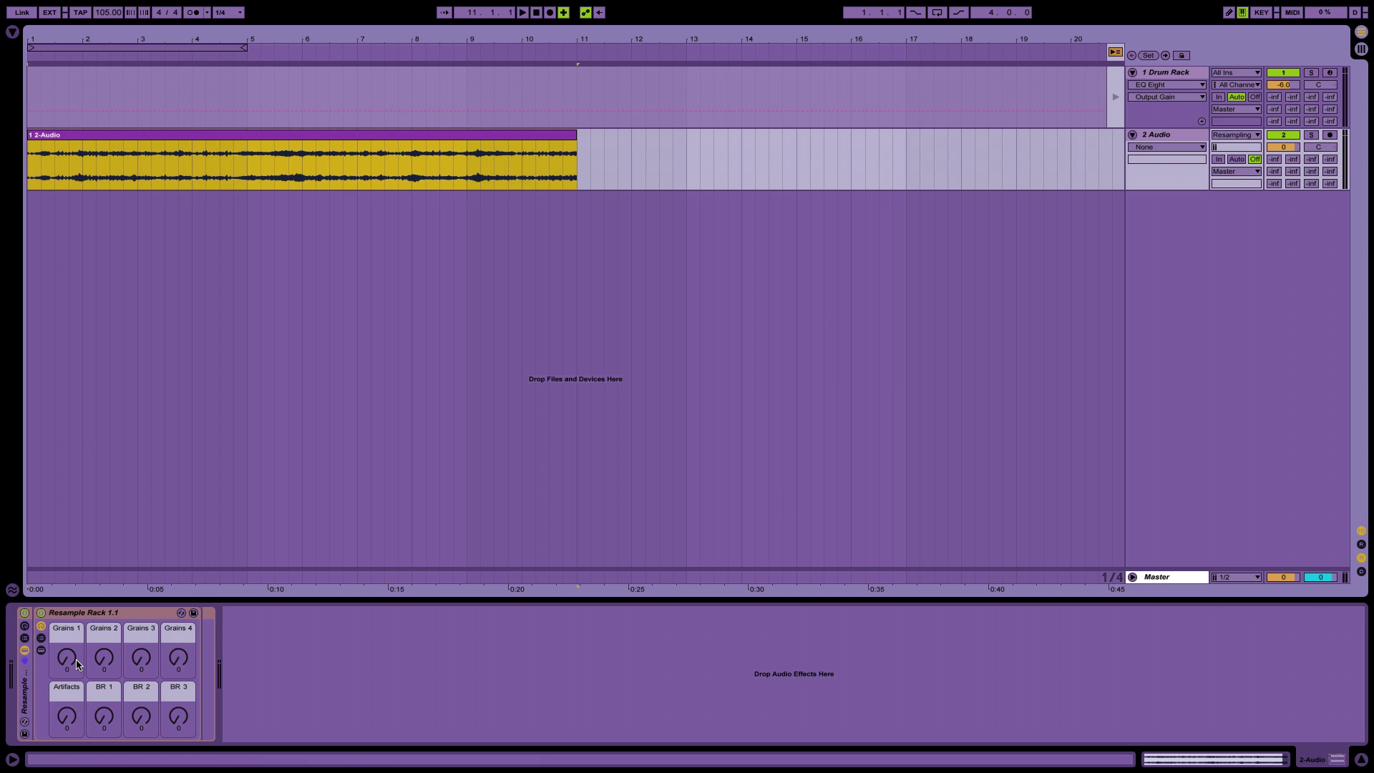
Play the recorded clip and try the Resample Rack's Grains 1, Grains 3 and Grains 4 macros at different amounts
key("space")
left_click_drag(67, 657, 141, 575)
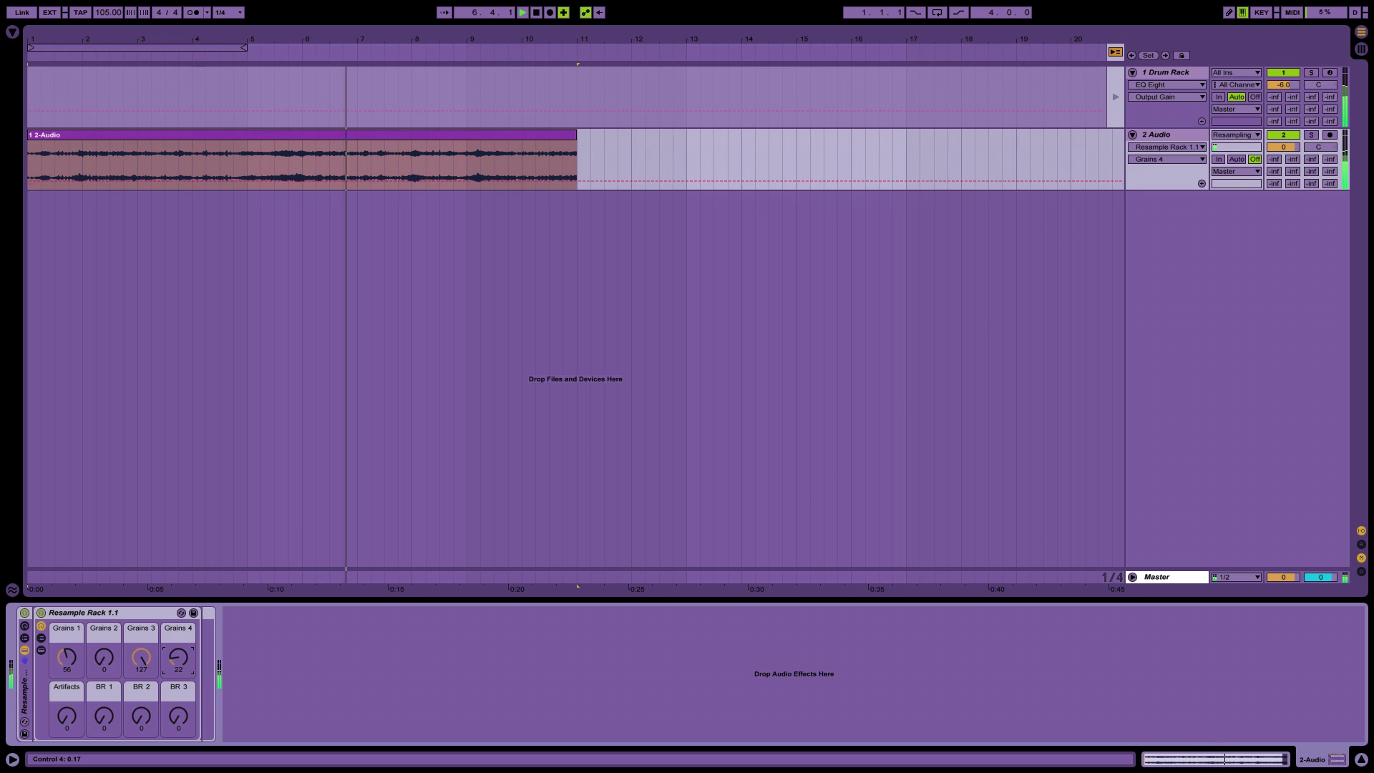
left_click_drag(178, 657, 179, 599)
left_click_drag(136, 666, 180, 683)
left_click(180, 663)
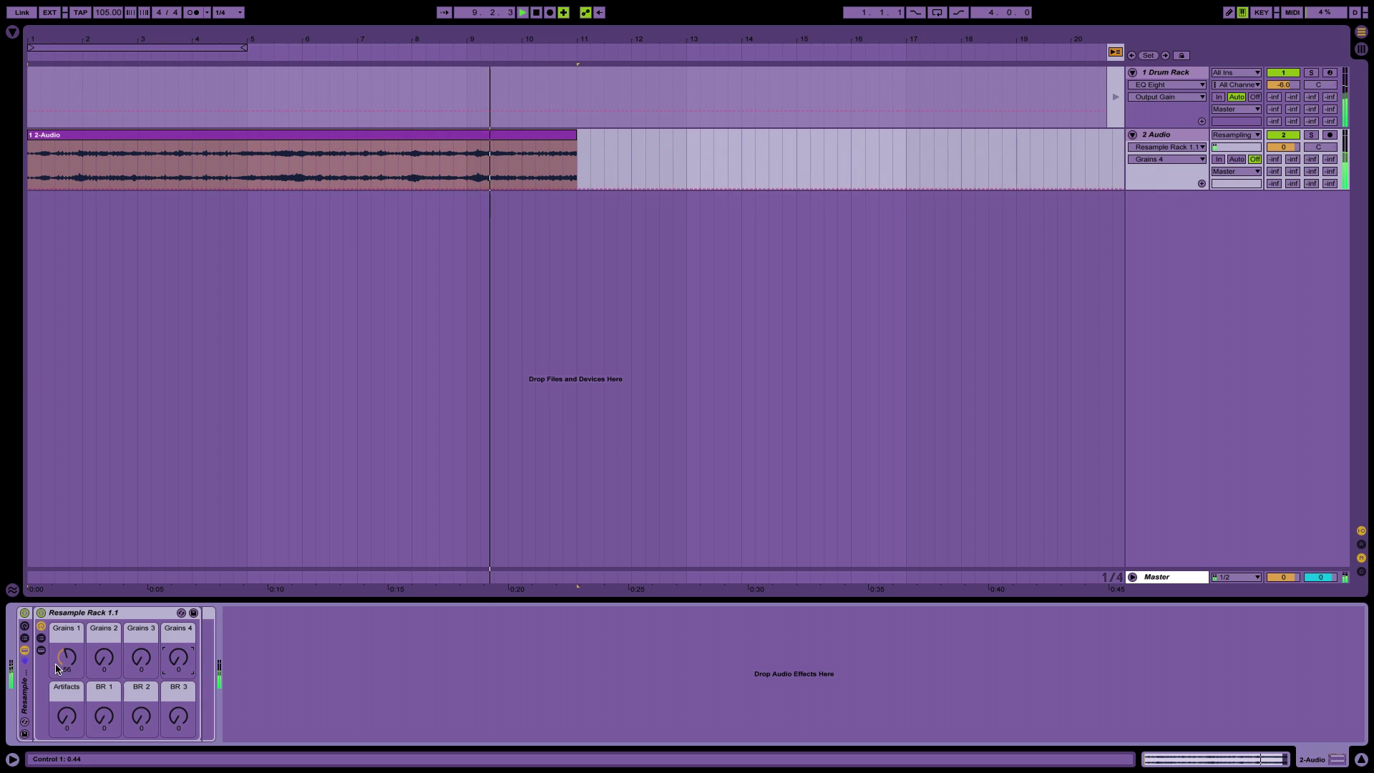
Try the Resample Rack's Artifacts, BR 1 and BR 2 macros during playback and turn the macros back down
left_click_drag(66, 715, 104, 657)
left_click_drag(66, 715, 66, 768)
left_click_drag(141, 715, 141, 666)
left_click_drag(104, 715, 141, 765)
left_click_drag(67, 656, 66, 618)
left_click_drag(104, 716, 104, 655)
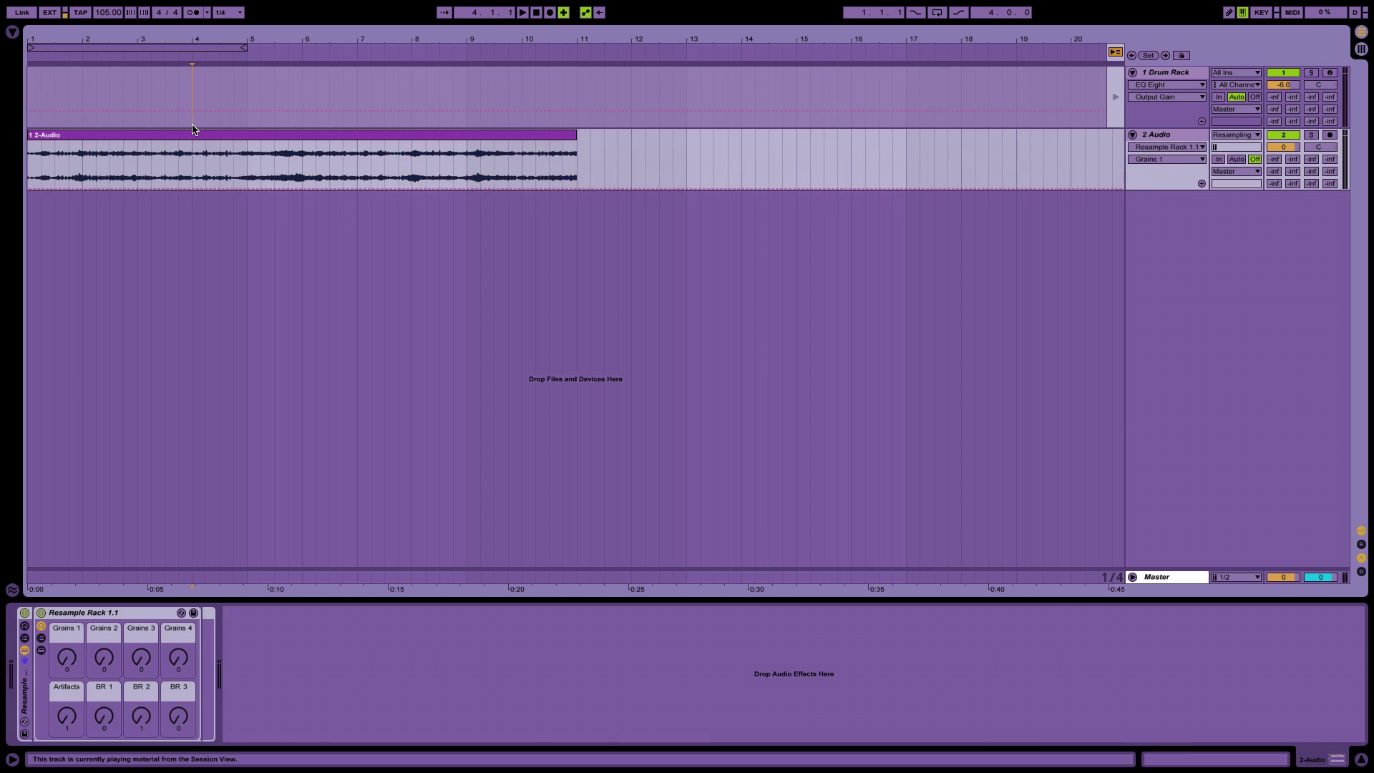
Reverse the recorded audio clip on the Audio track and play it from the start
left_click(183, 135)
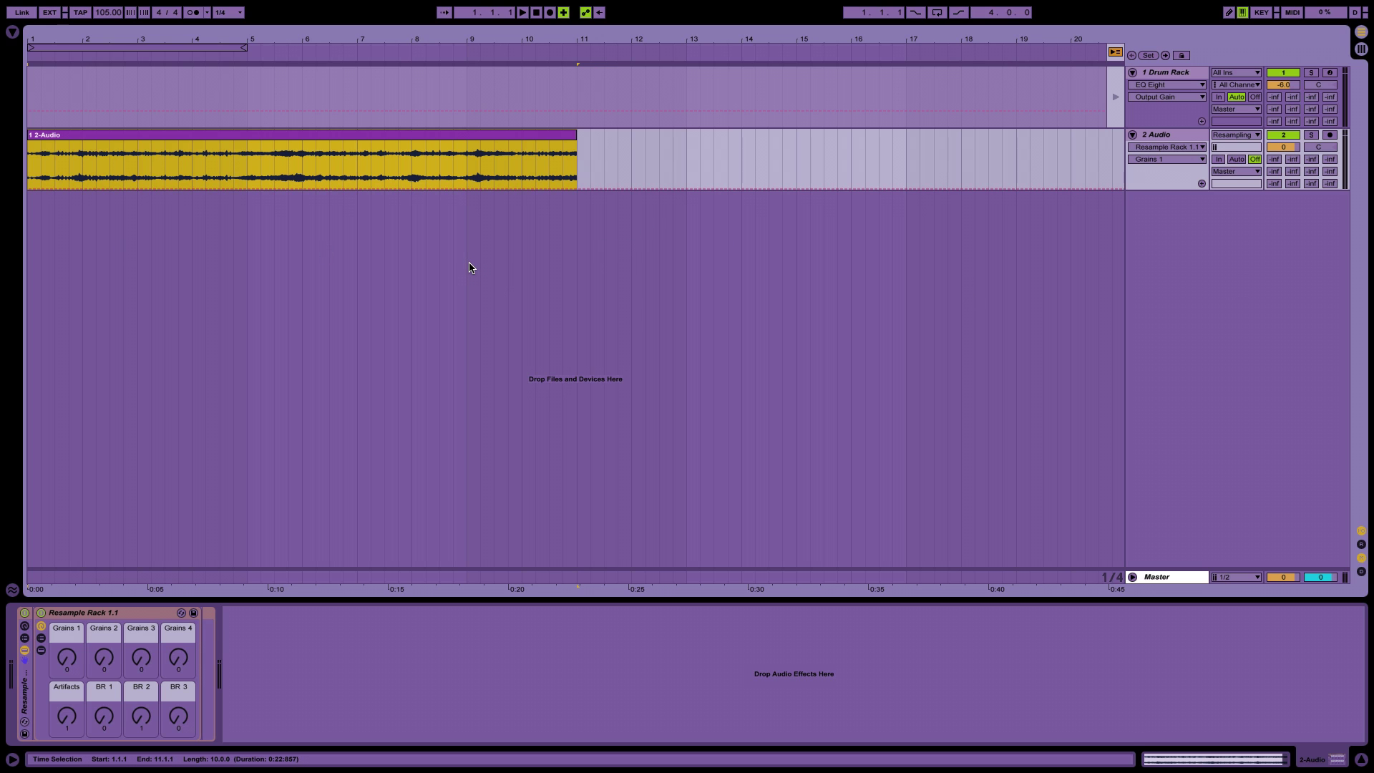
key("shift+Tab")
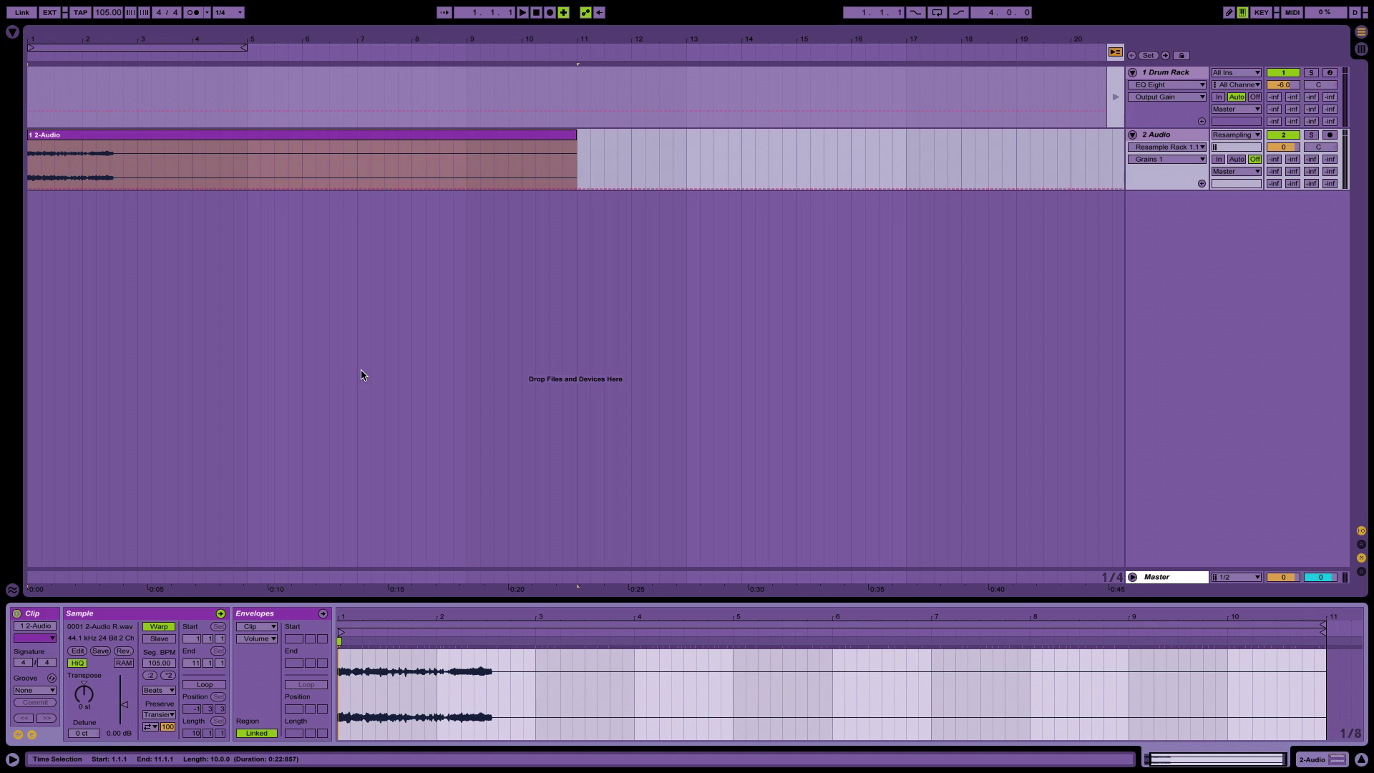
key("space")
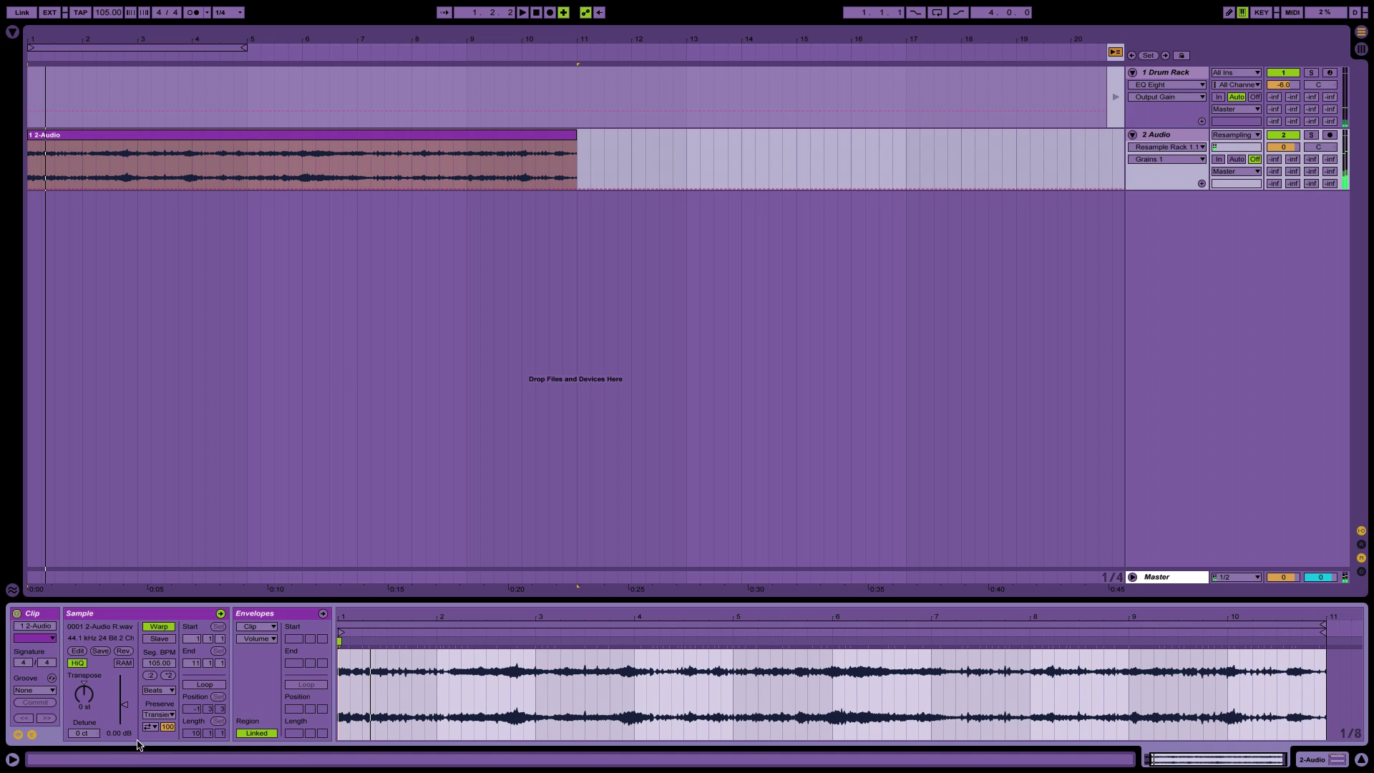